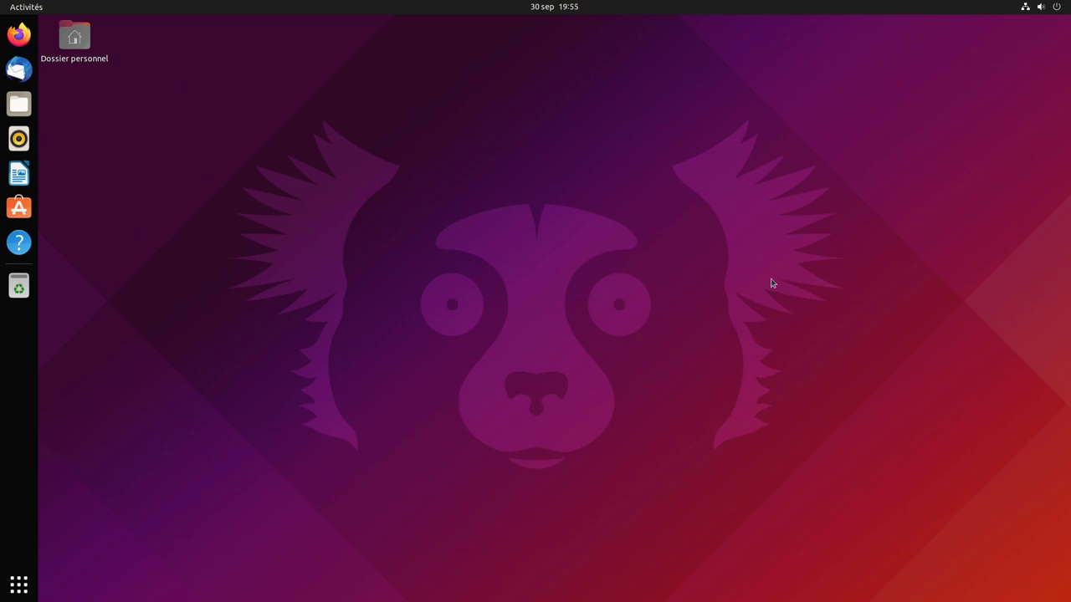
- Check GNOME version 40.4.0 and the Wayland windowing system in Settings, and look inside the empty Trash
click(1057, 11)
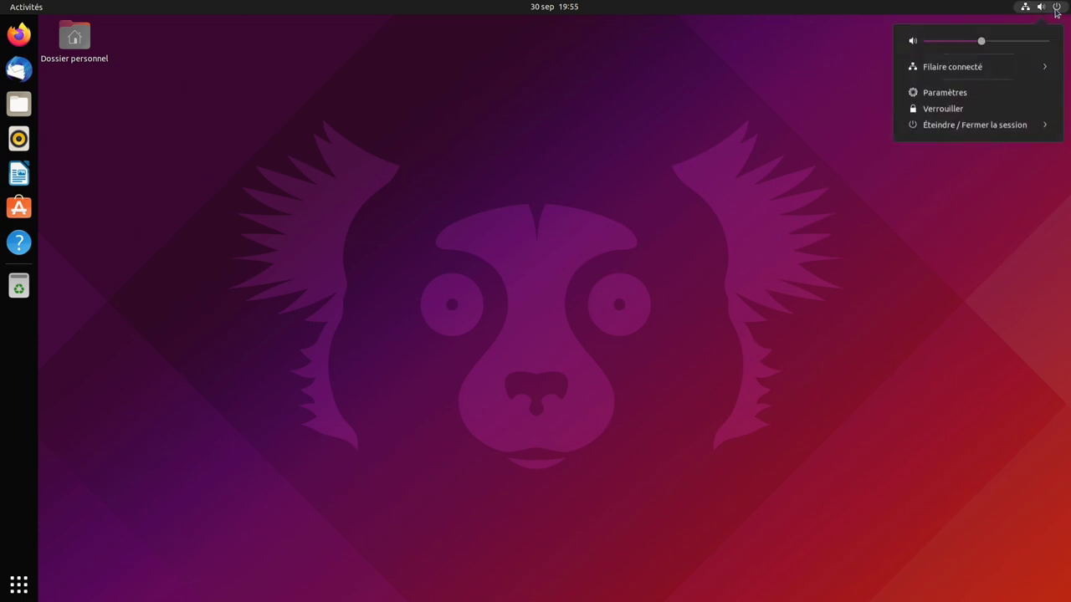
click(995, 93)
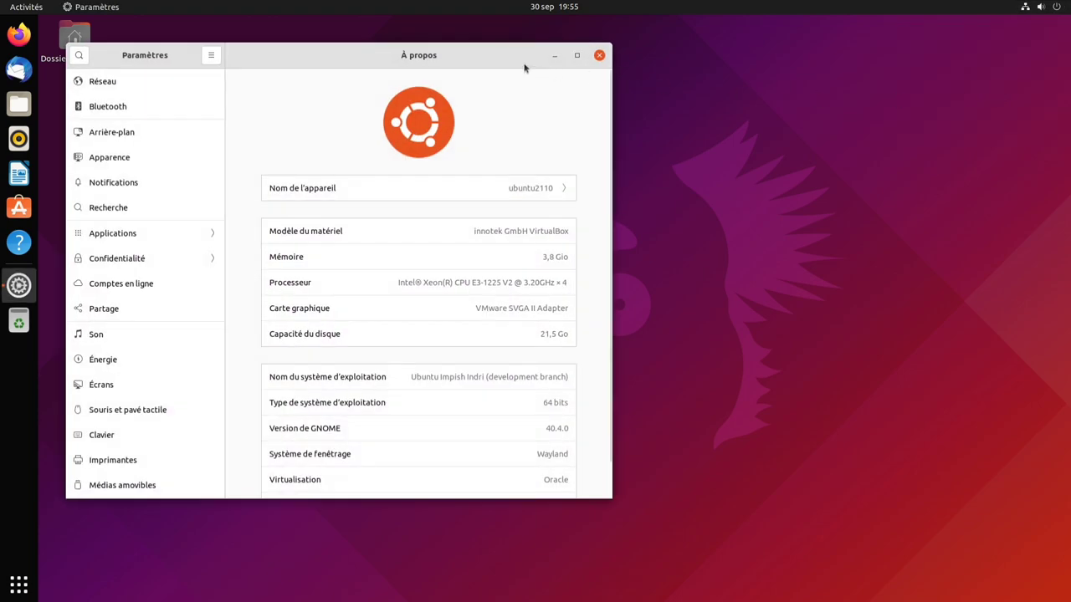
drag(524, 64, 694, 86)
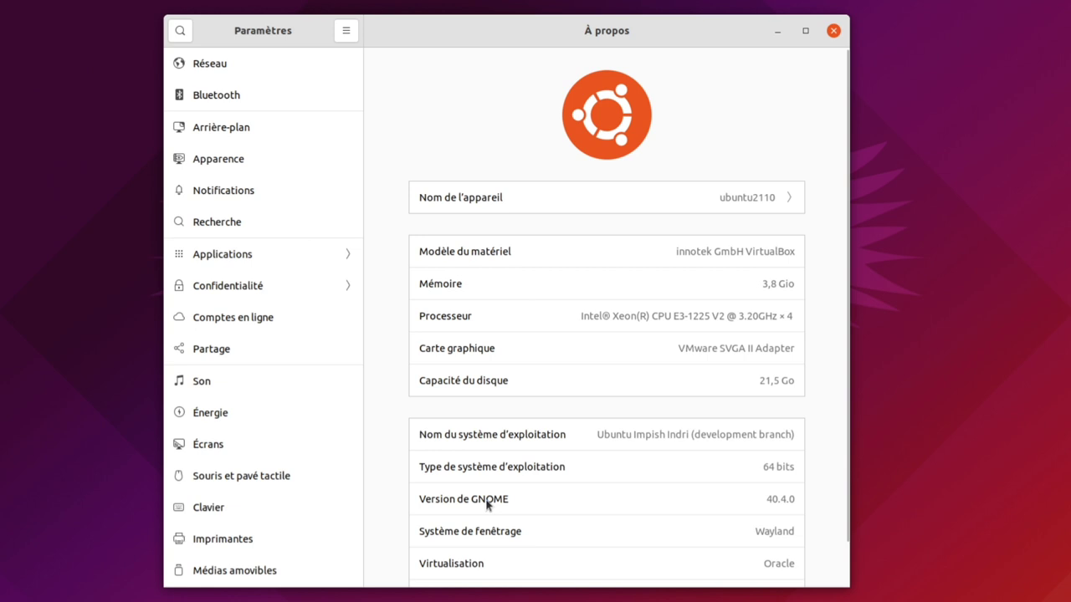
drag(795, 499, 765, 500)
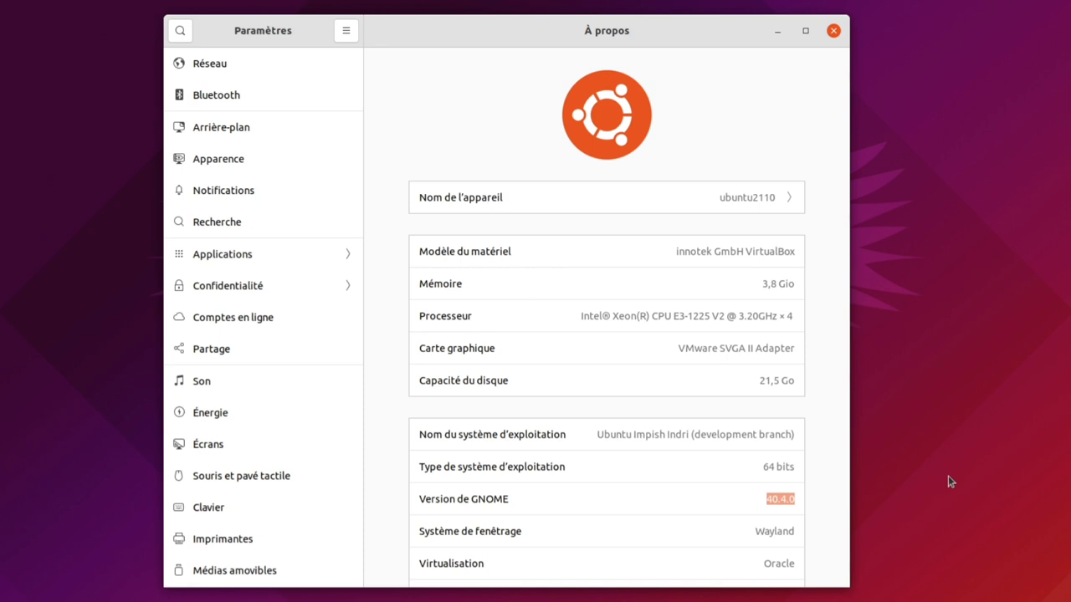
double_click(779, 531)
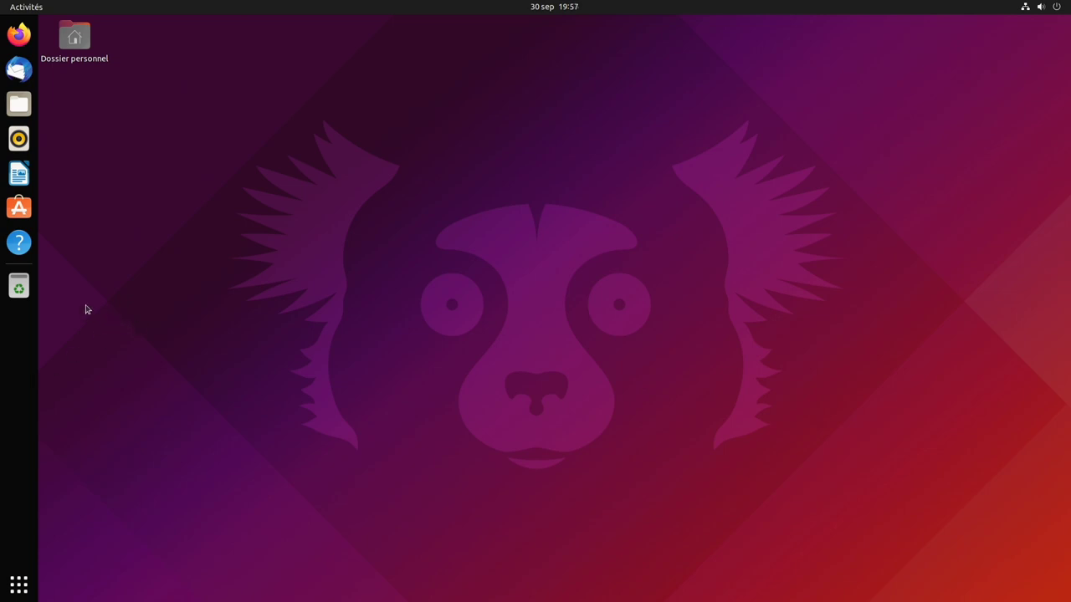
click(25, 289)
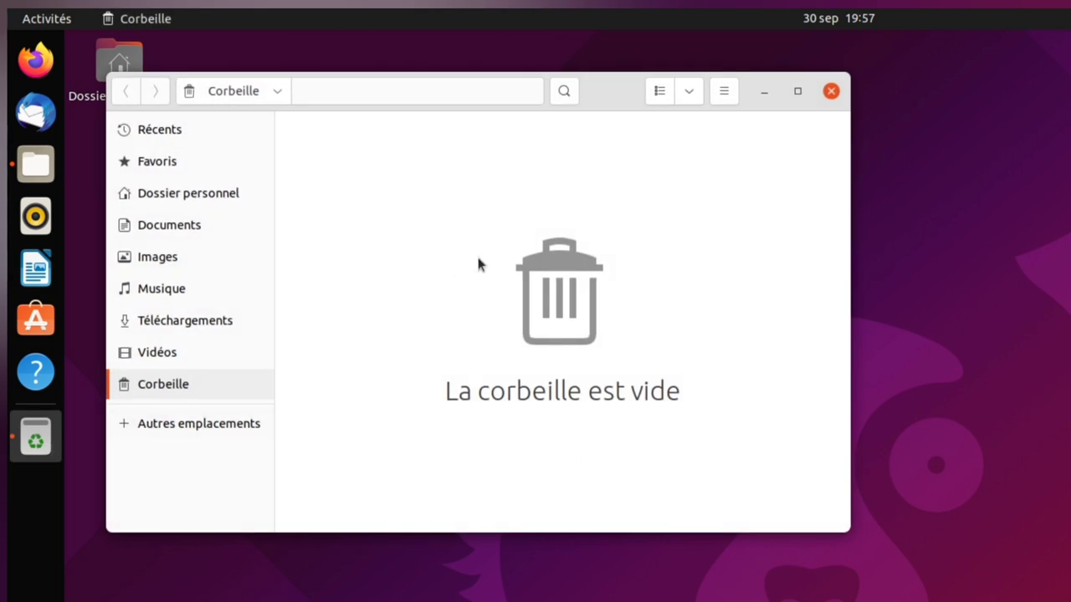
click(831, 91)
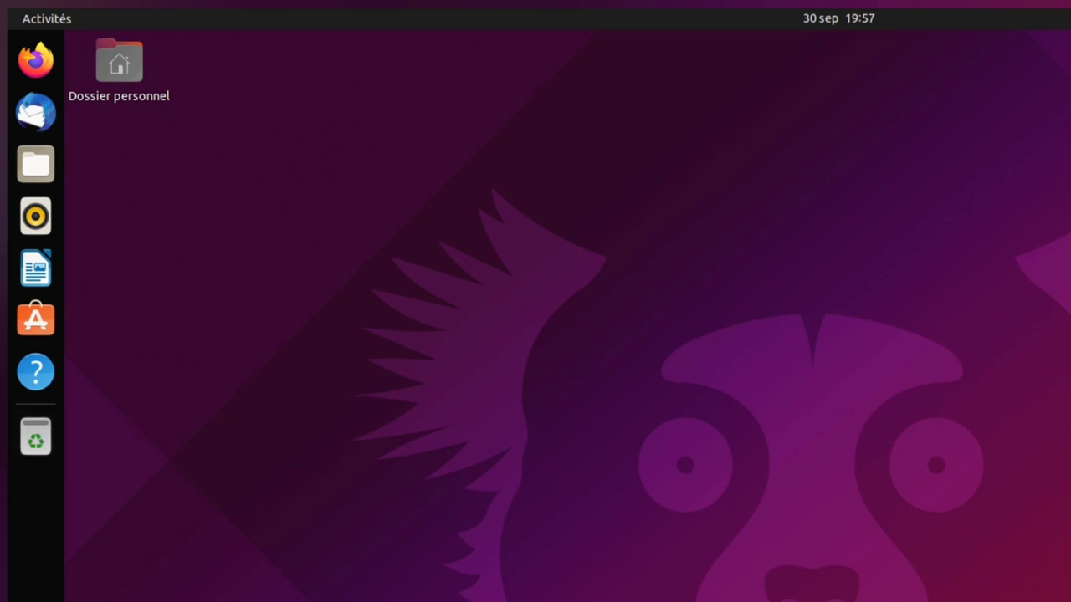
- Launch Terminal from the application grid, close it again, and preview the Activities overview
key(super+a)
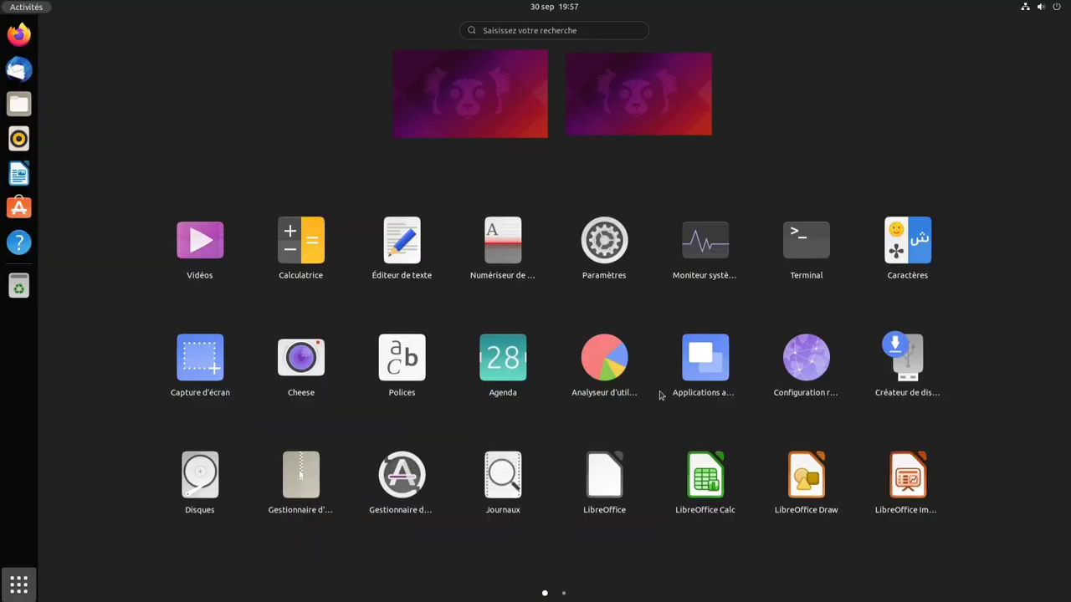
click(827, 254)
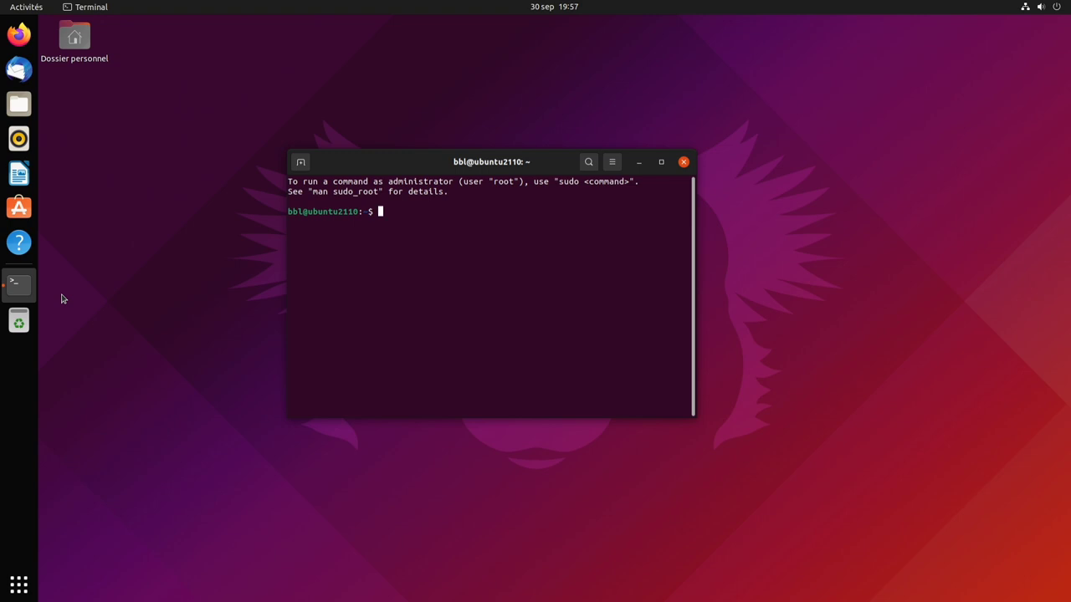
click(683, 163)
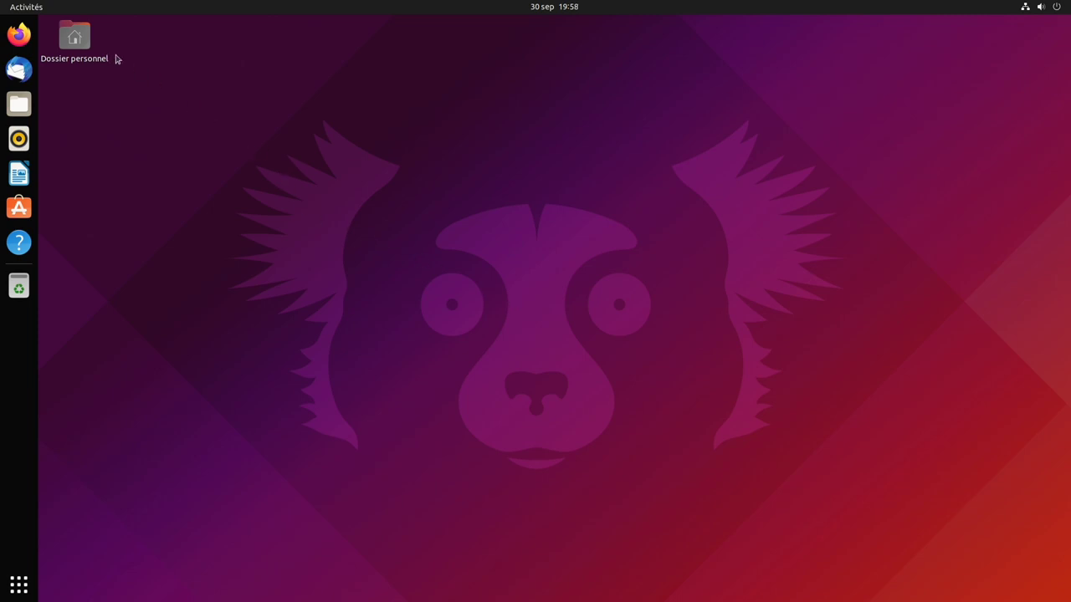
click(28, 8)
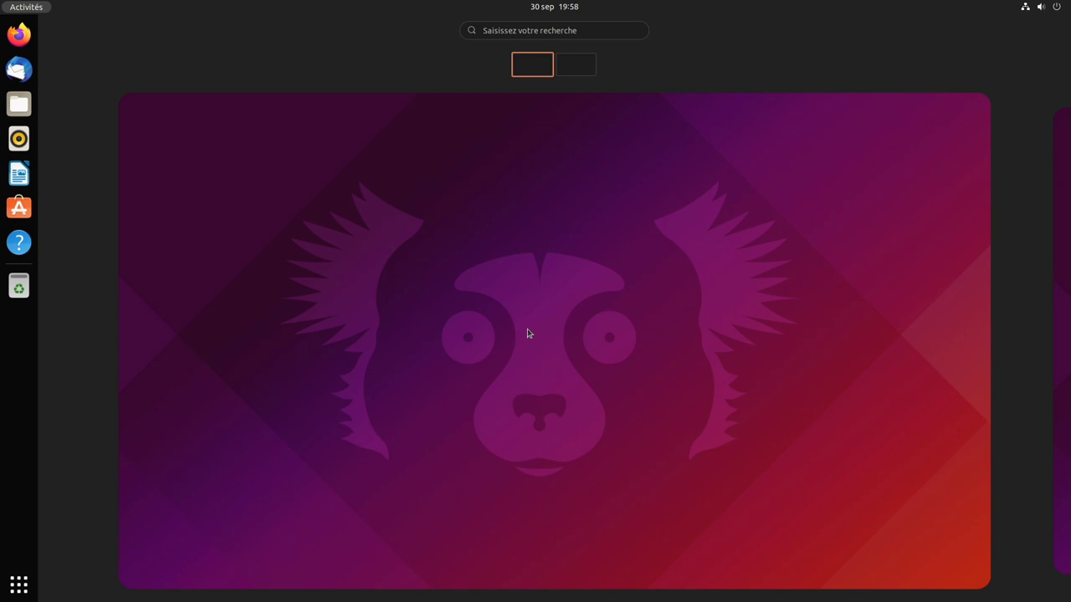
click(42, 12)
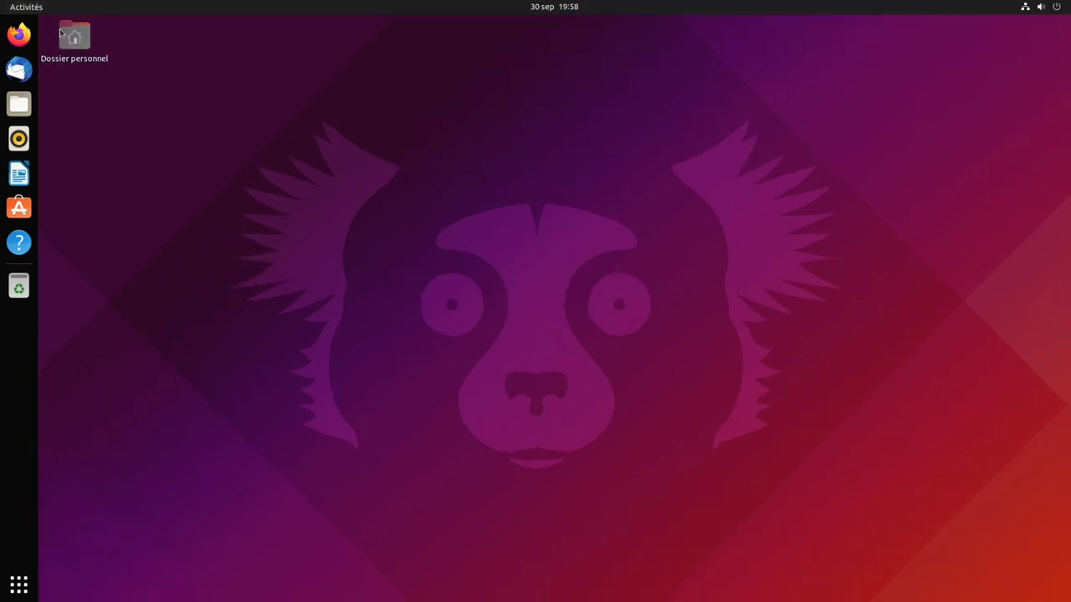
- Open the home folder in Files, a Terminal and a new text document, then view all three in Activities
click(19, 104)
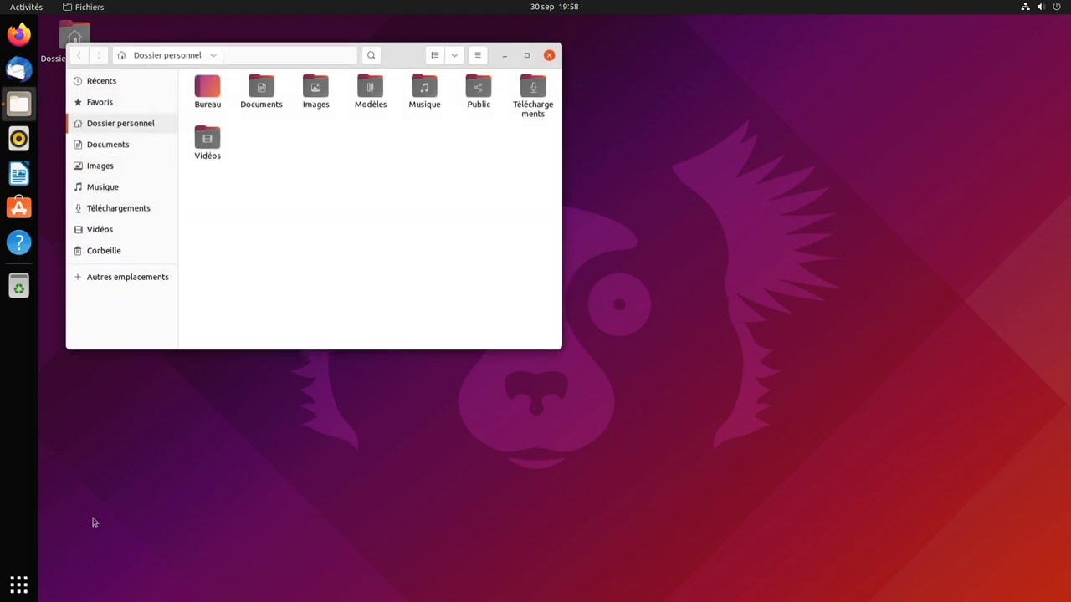
click(19, 584)
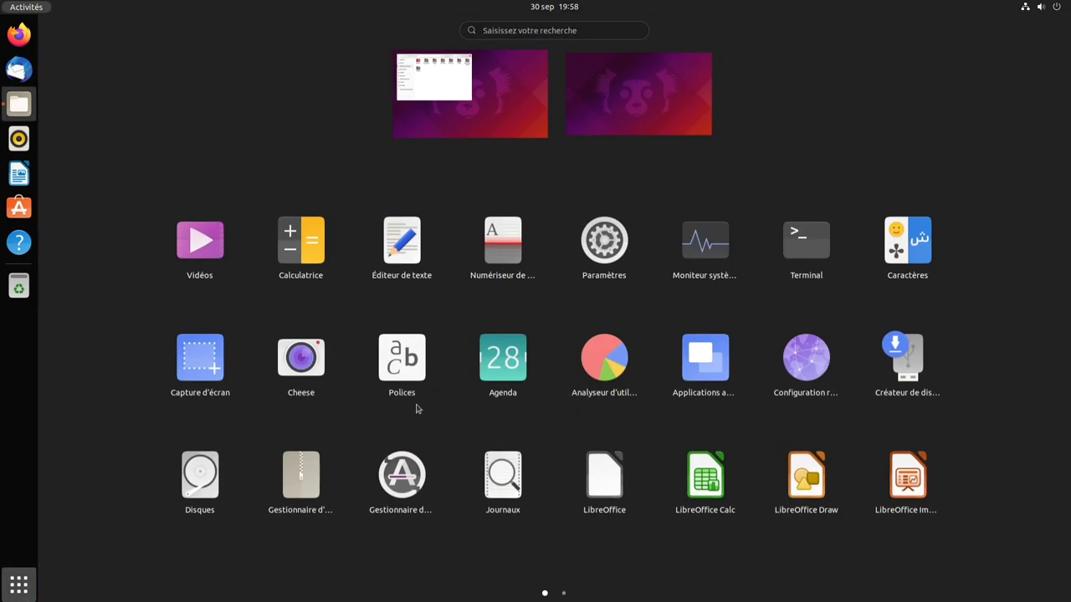
click(795, 247)
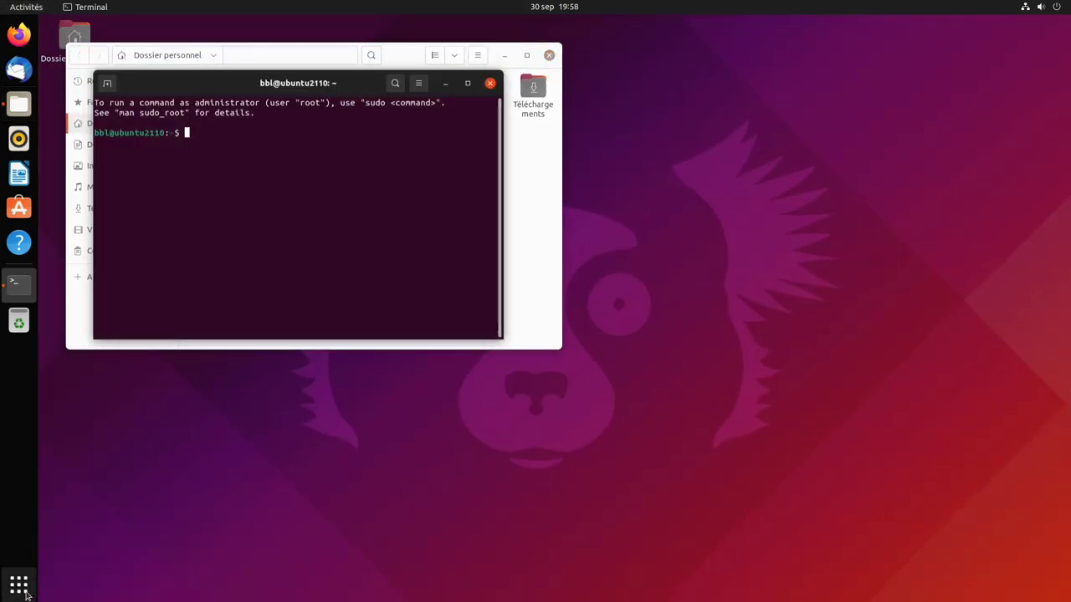
click(20, 588)
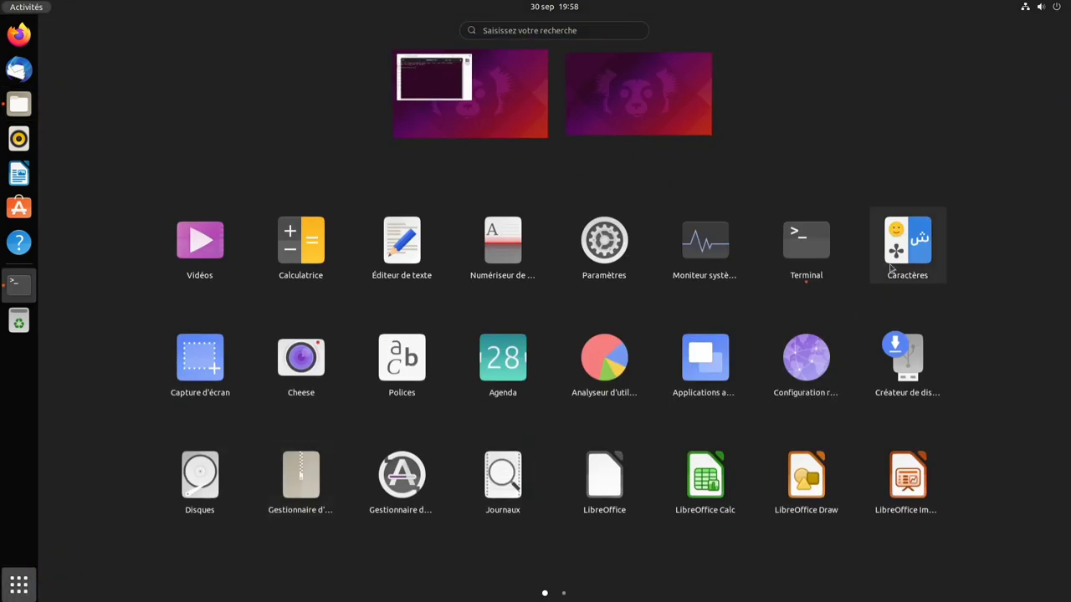
click(402, 241)
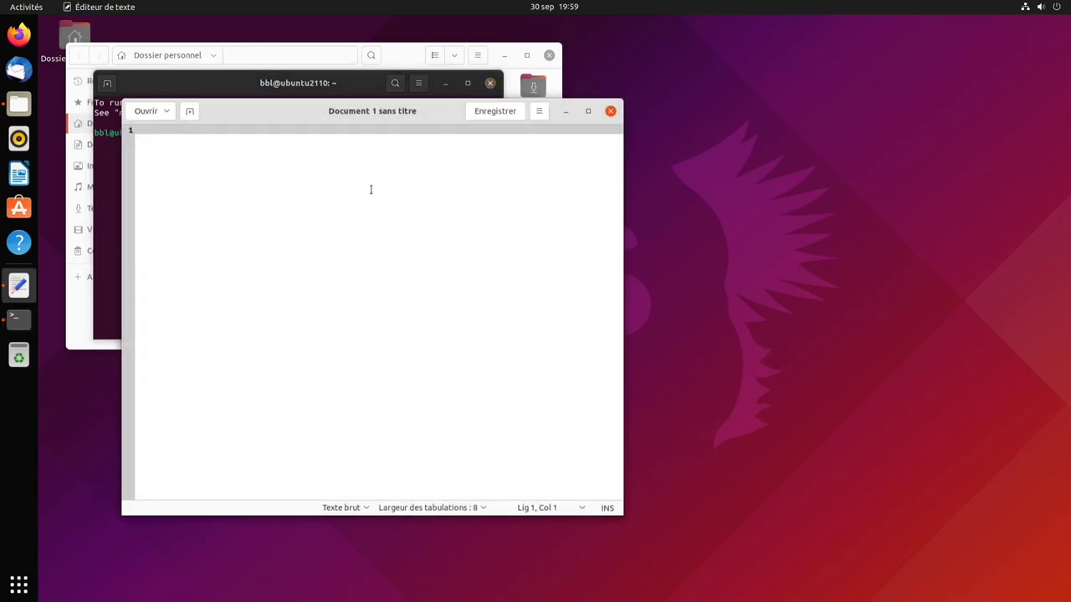
click(37, 10)
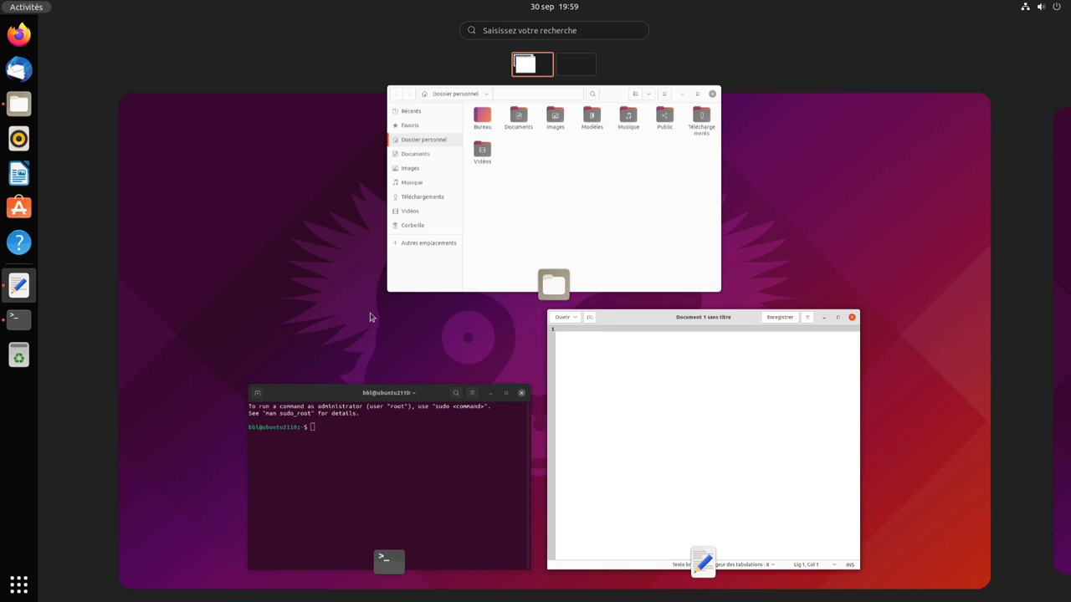
- Scroll between workspaces, then bring the Files window and next the text editor to the front
scroll(372, 317, down, 1)
scroll(371, 317, up, 1)
scroll(372, 317, down, 1)
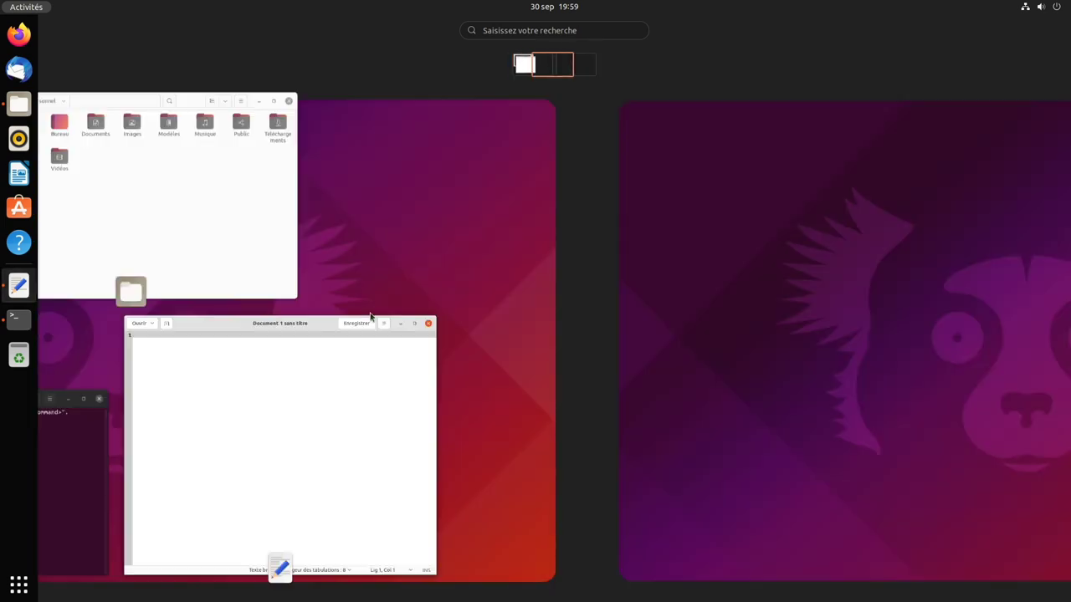
scroll(371, 317, up, 1)
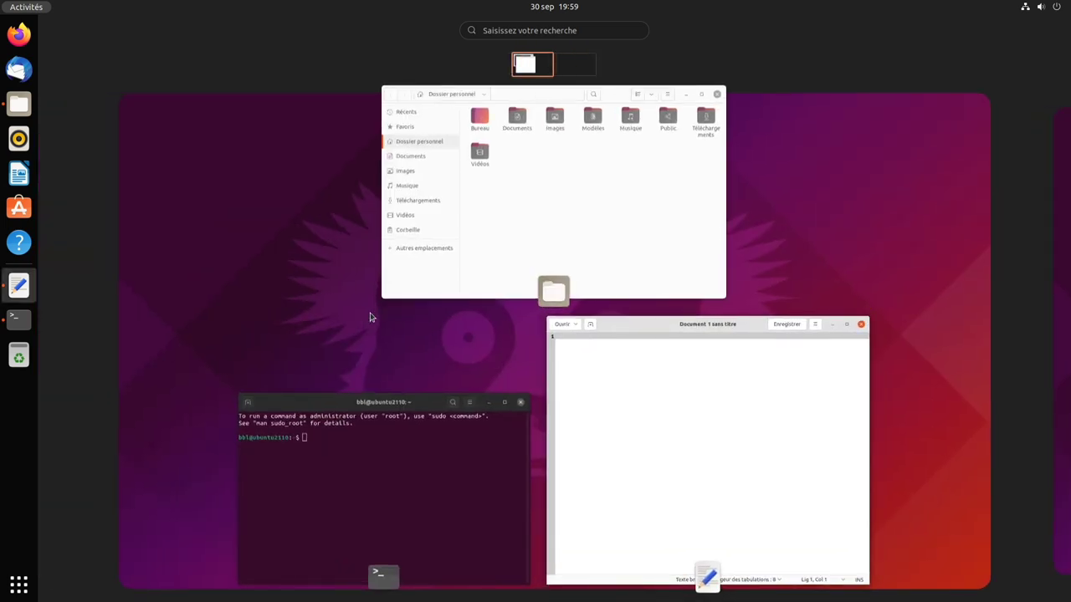
click(525, 211)
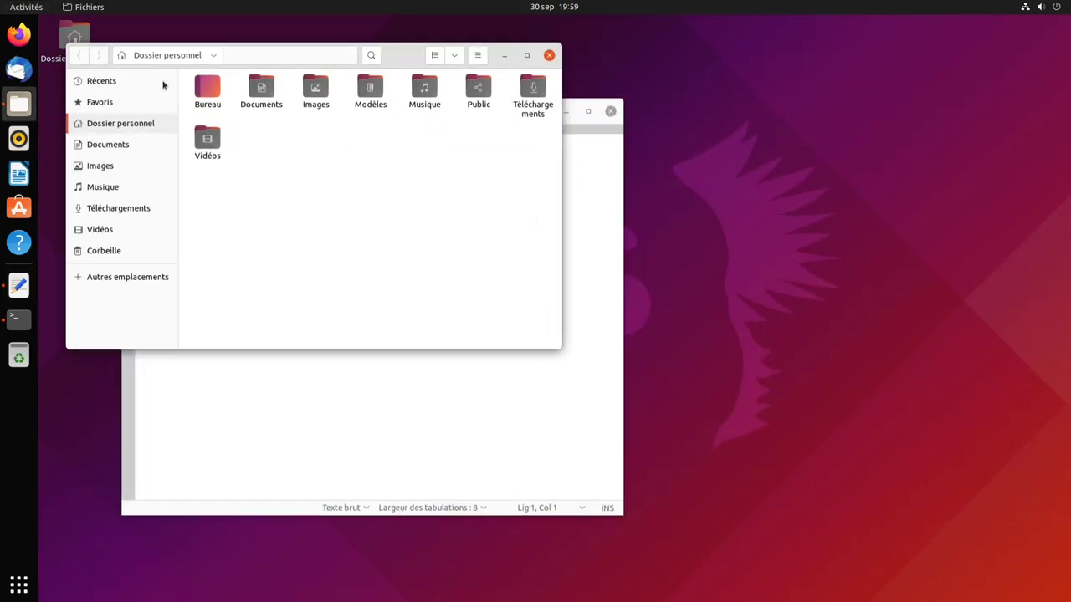
click(25, 7)
click(610, 391)
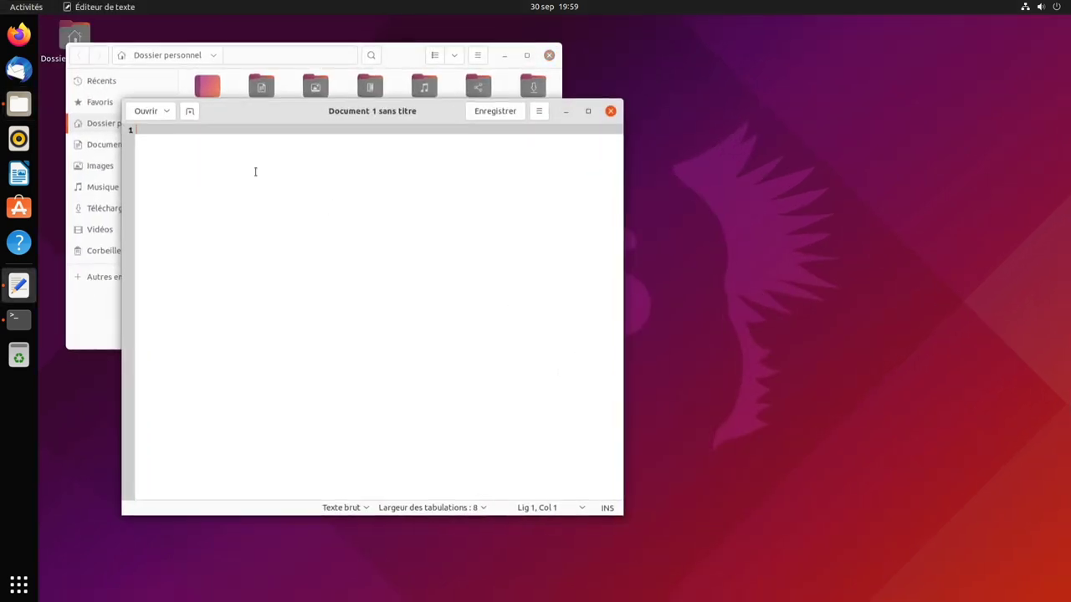
- Bring the Terminal window to the front, then browse the full application grid
click(26, 7)
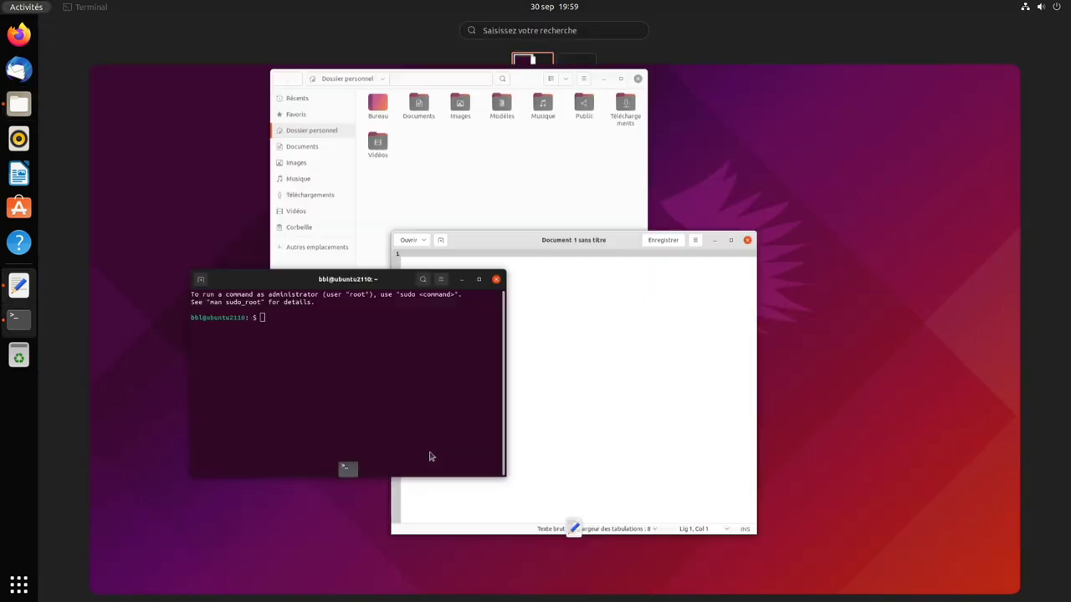
click(430, 456)
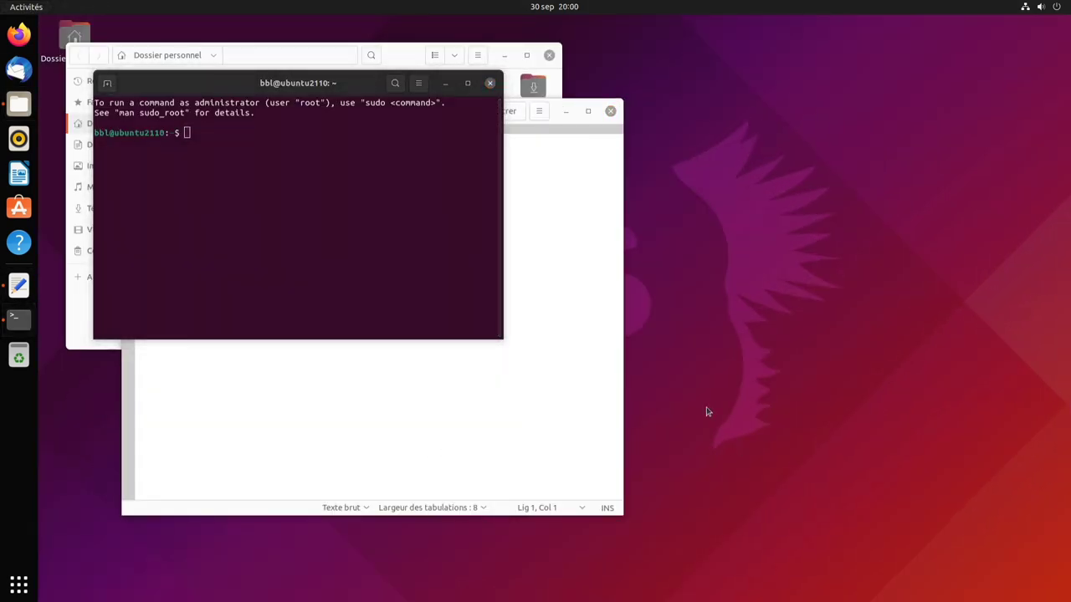
click(25, 583)
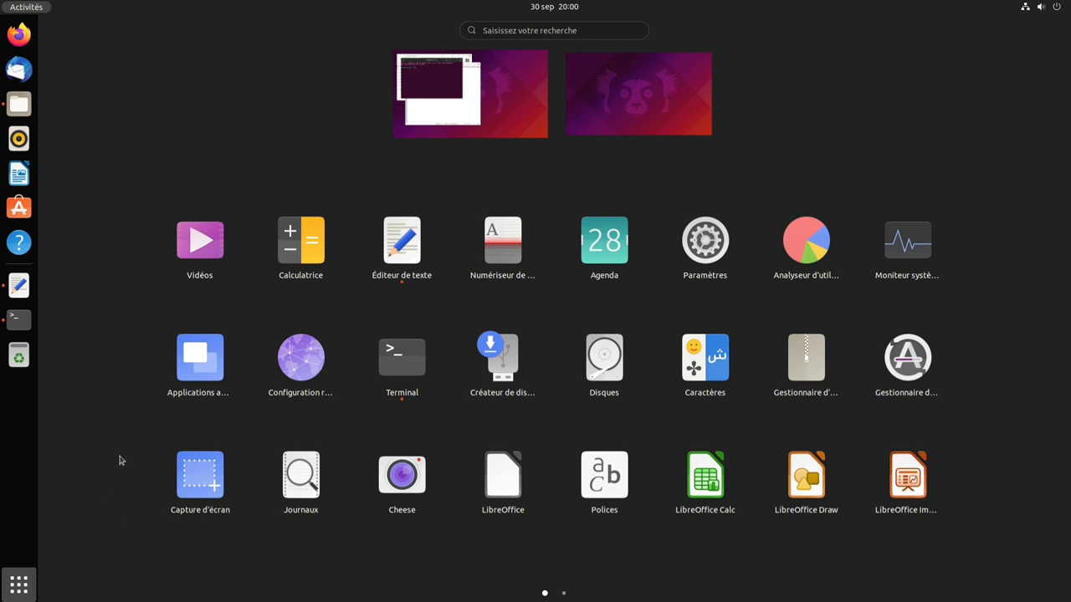
scroll(120, 460, down, 1)
scroll(119, 460, up, 1)
- Open Settings to review Appearance (light windows, 48 px dock icons, dock on the left), then launch Ubuntu Software
click(225, 136)
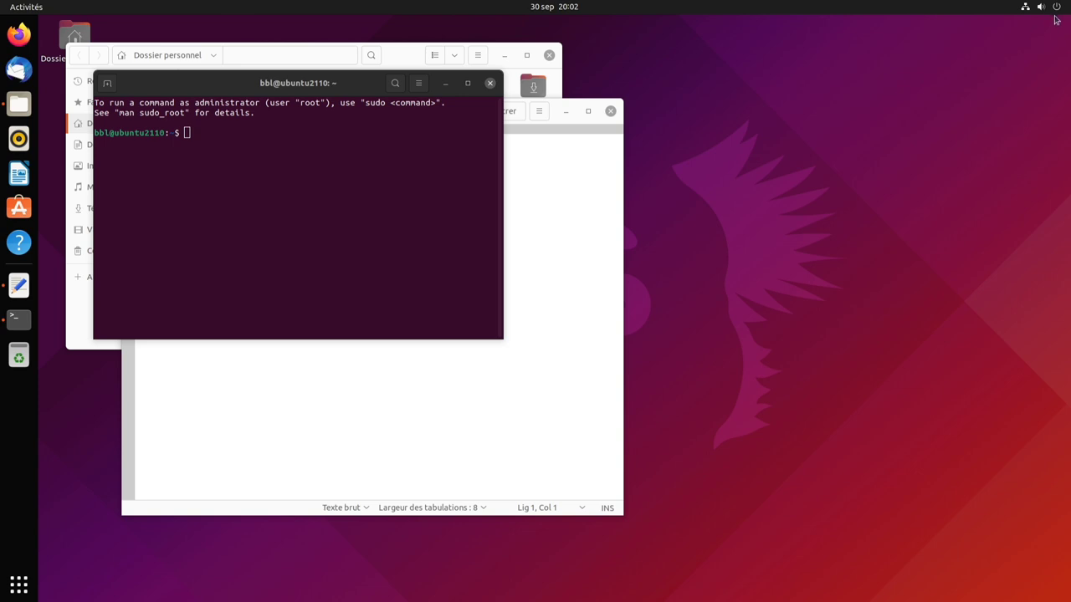
click(1056, 18)
click(1006, 92)
drag(589, 142, 883, 141)
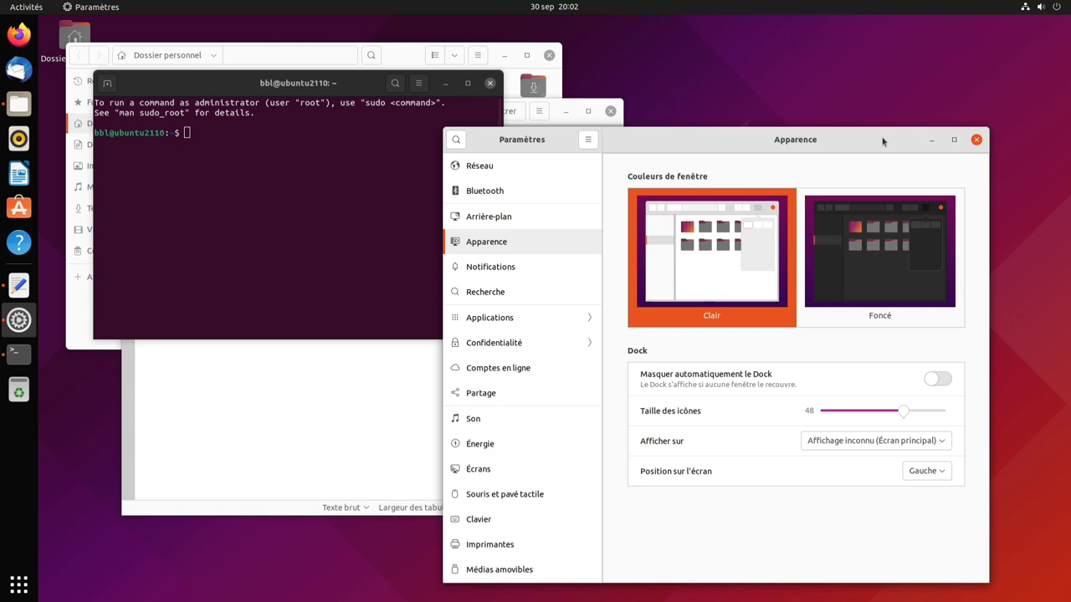
click(1015, 275)
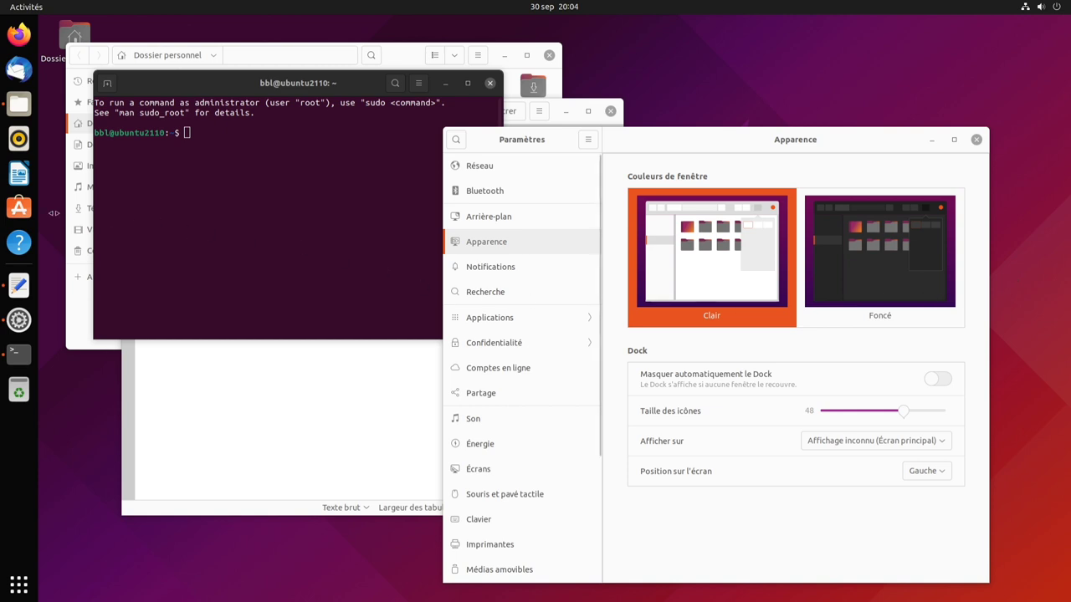
click(18, 208)
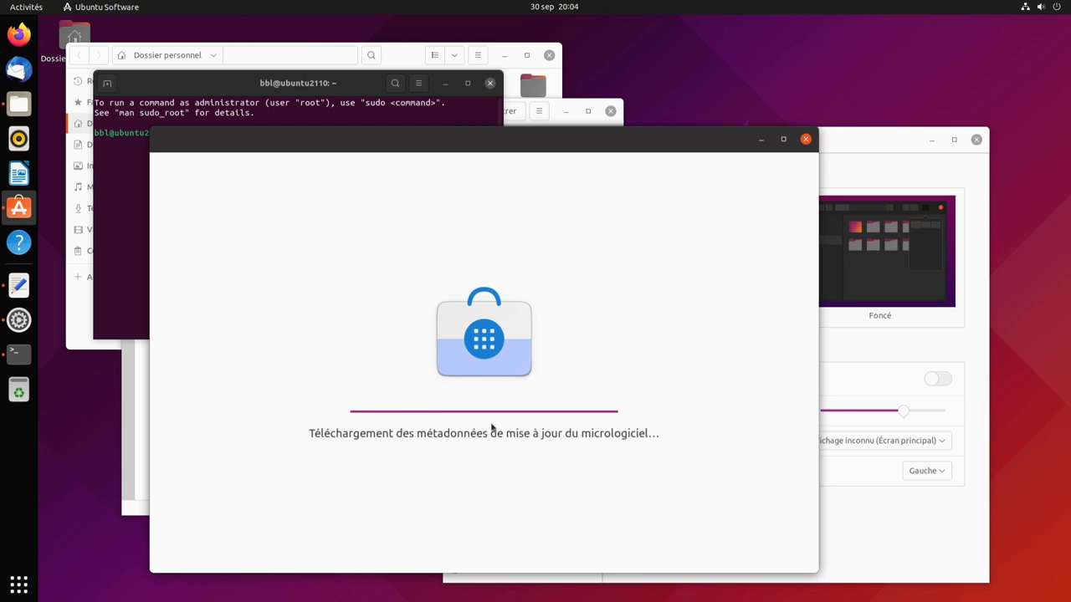
- Close the Settings, Terminal, Files and text editor windows, move Ubuntu Software aside, and show all applications
click(976, 139)
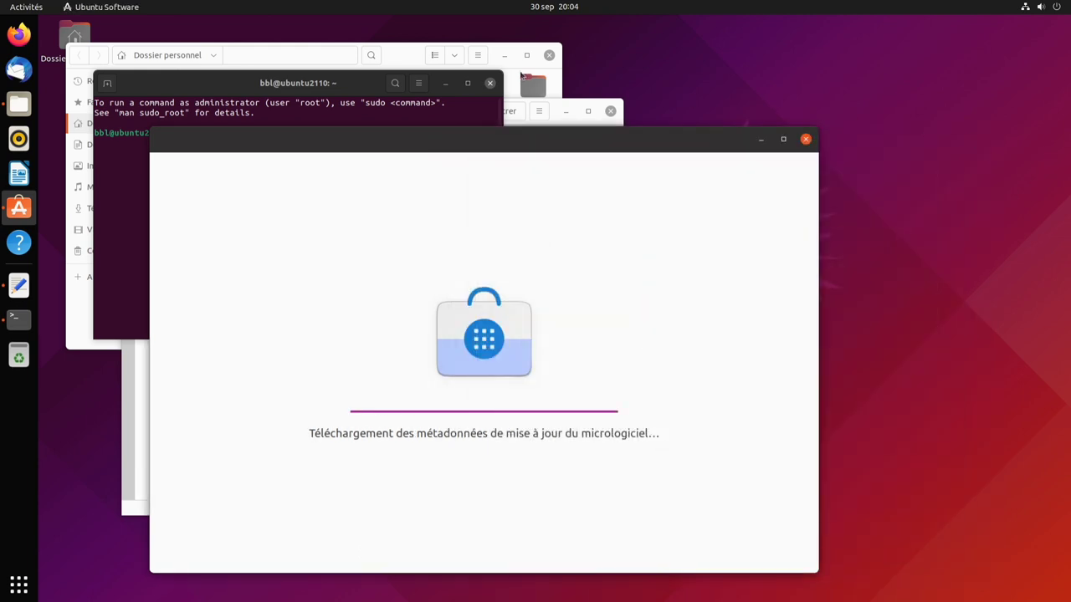
click(490, 83)
click(549, 56)
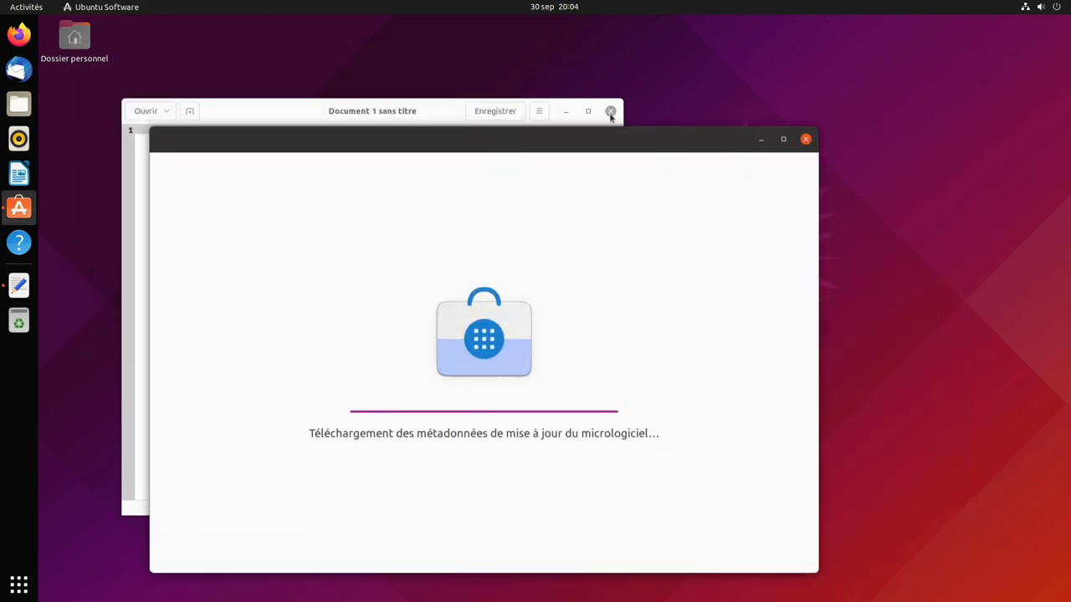
click(610, 111)
drag(624, 136, 693, 89)
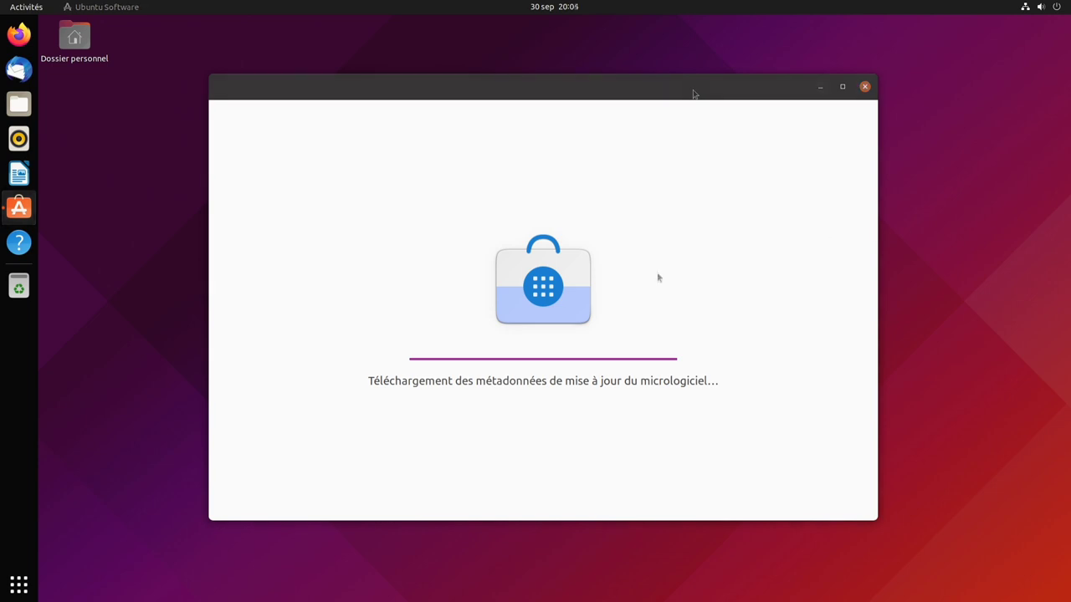
click(19, 585)
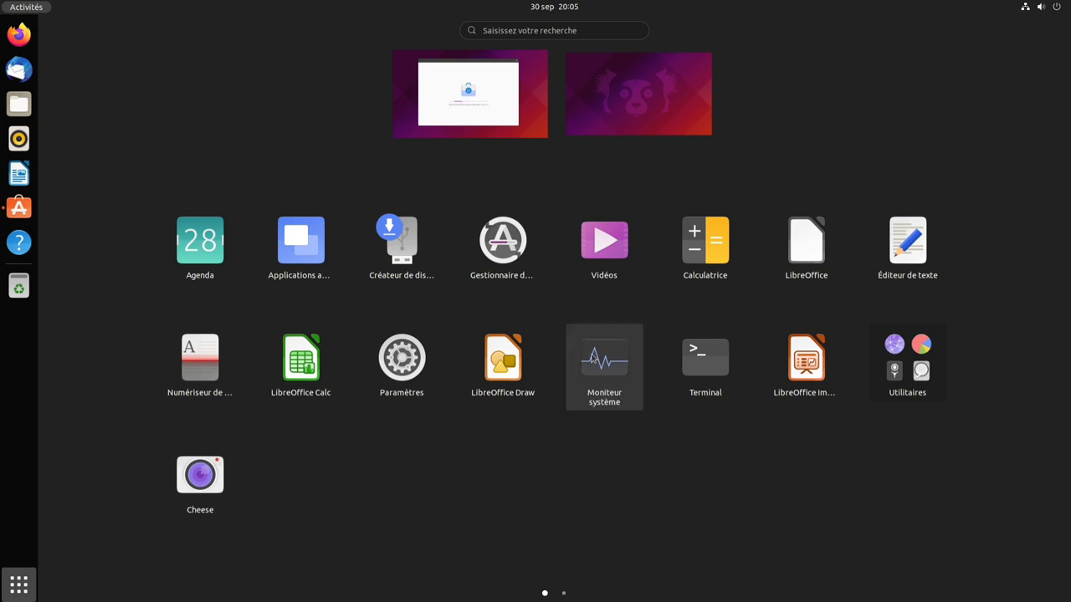
- Launch System Monitor, view its About dialog showing version 41.rc, and return to the application grid
click(587, 361)
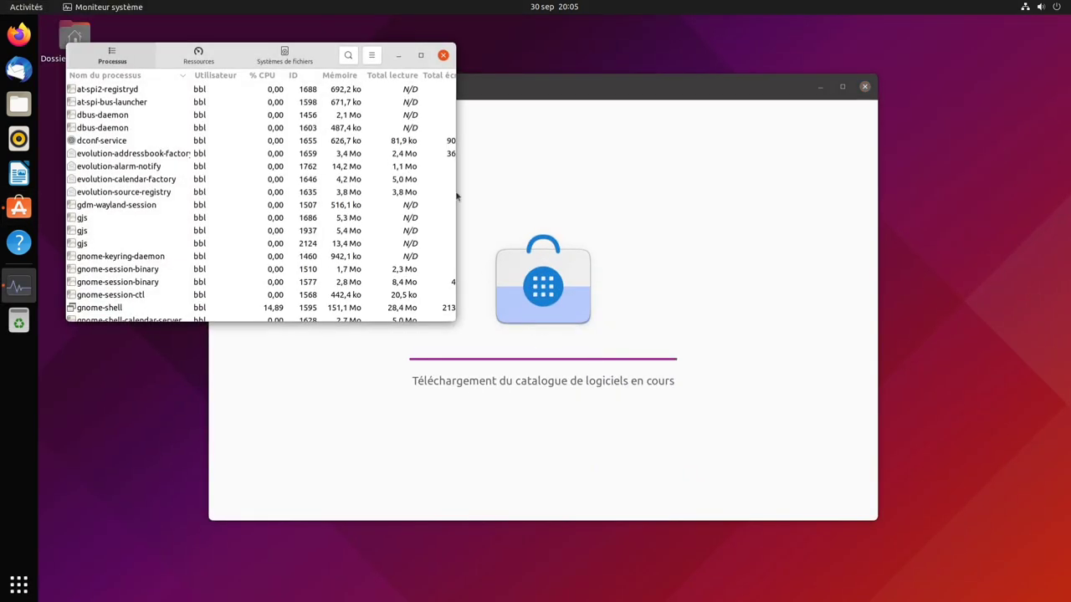
click(371, 55)
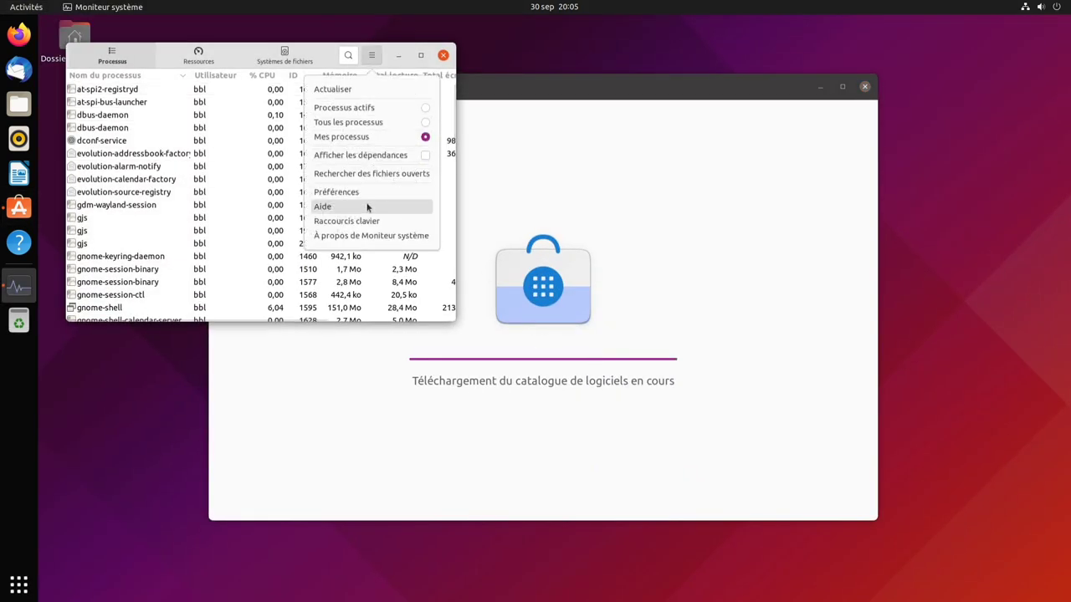
click(383, 238)
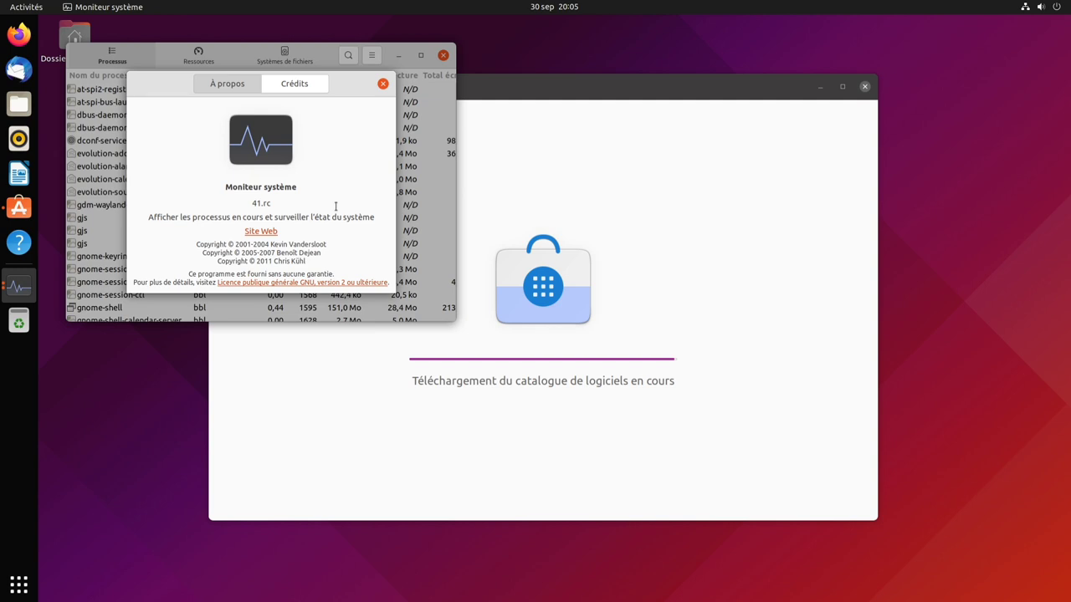
click(18, 585)
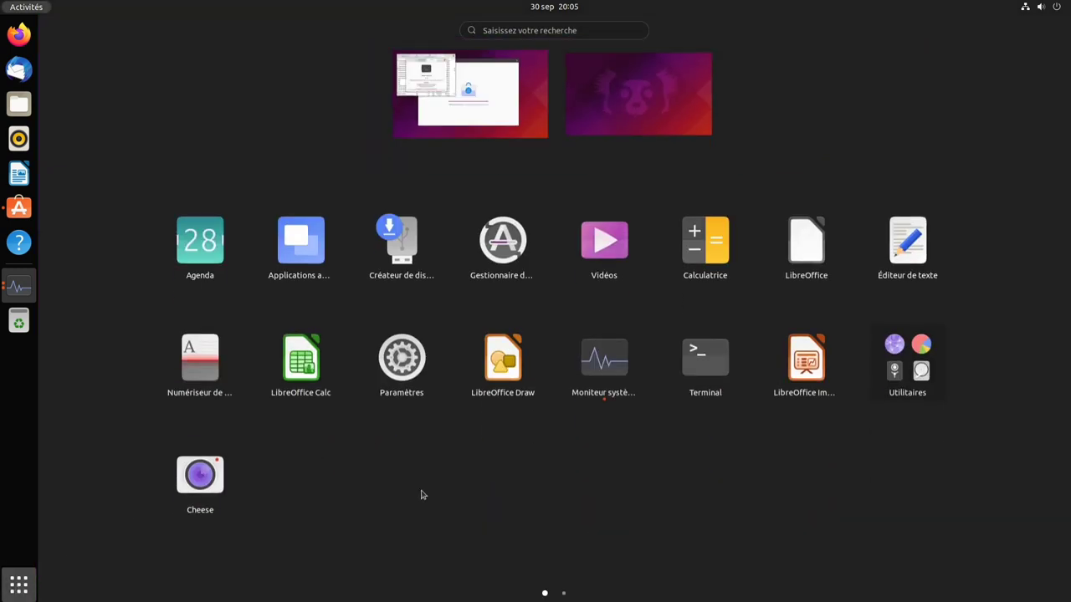
- Search 'dis' to launch Disks, move it right, and show its About dialog for gnome-disk-utility 41.rc
text(dis)
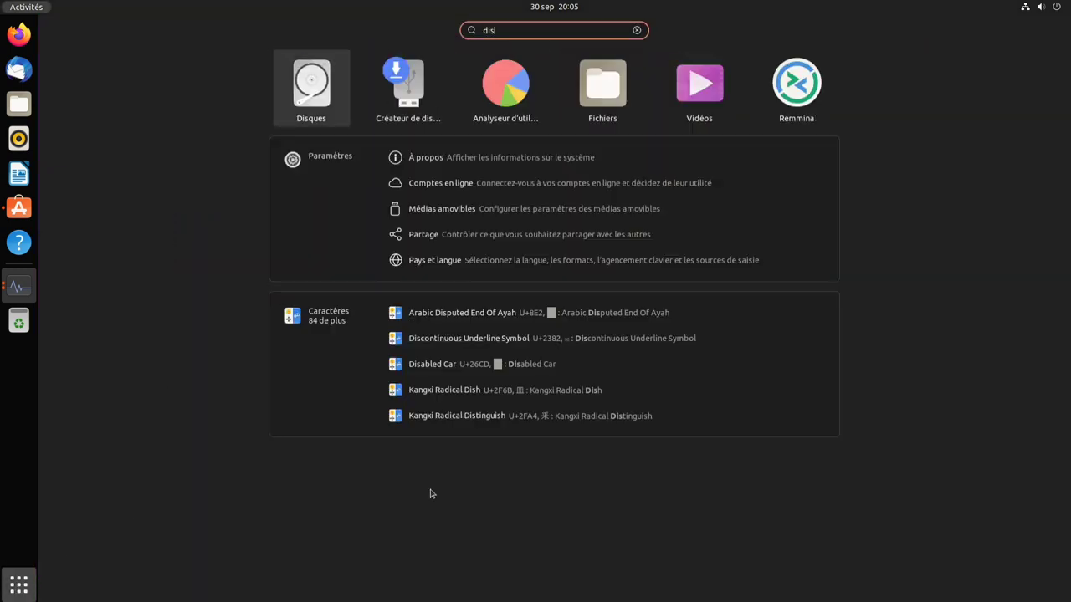
click(323, 107)
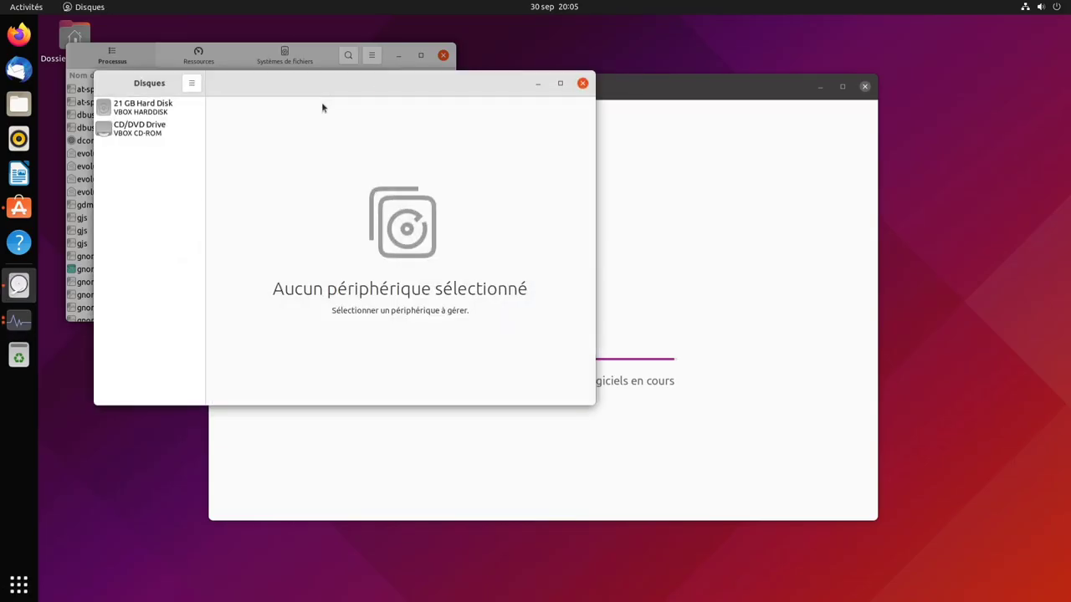
drag(346, 93, 767, 235)
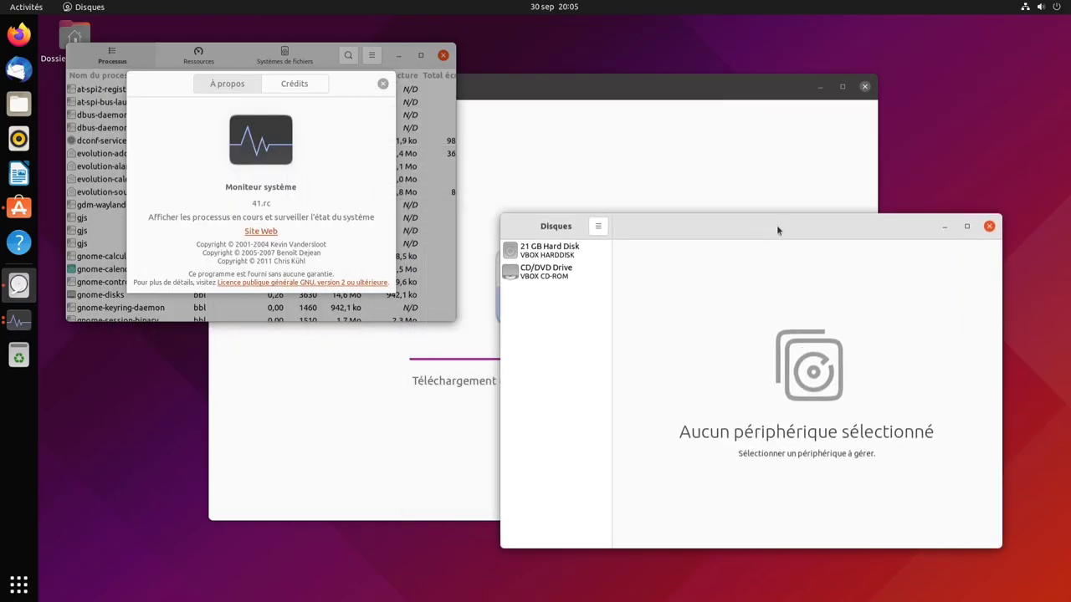
click(598, 227)
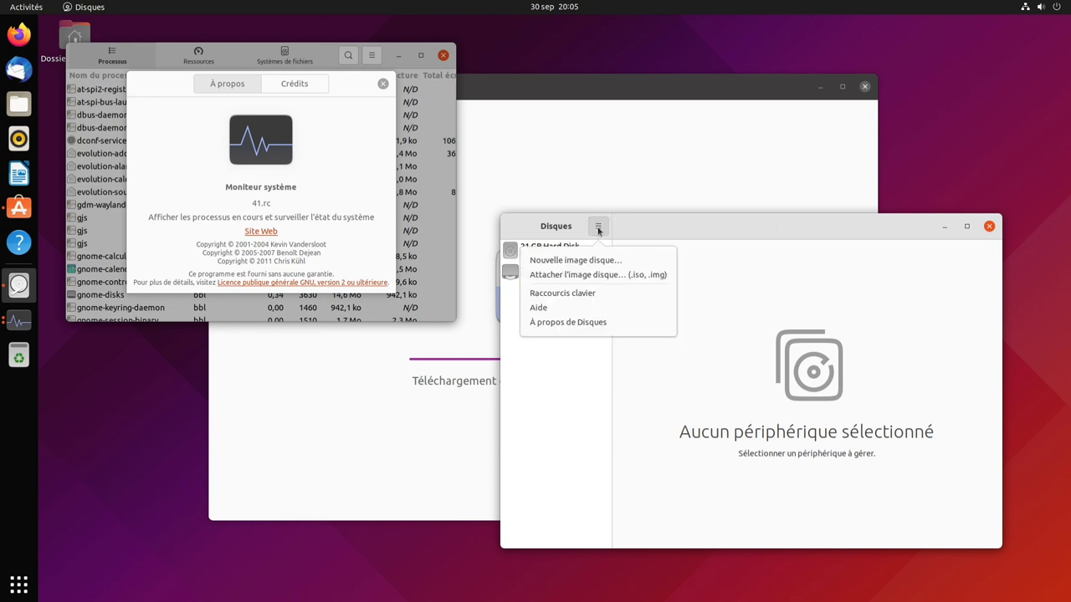
click(569, 322)
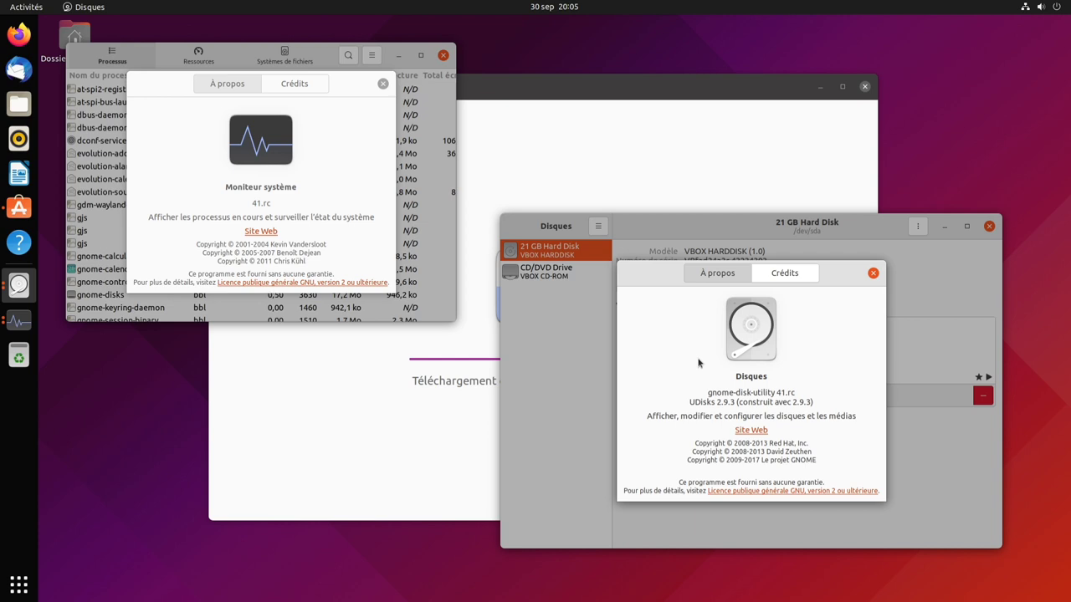
click(25, 588)
- Search 'agen' to launch Calendar on September 2021 and show its About dialog, version 41.beta
text(agen)
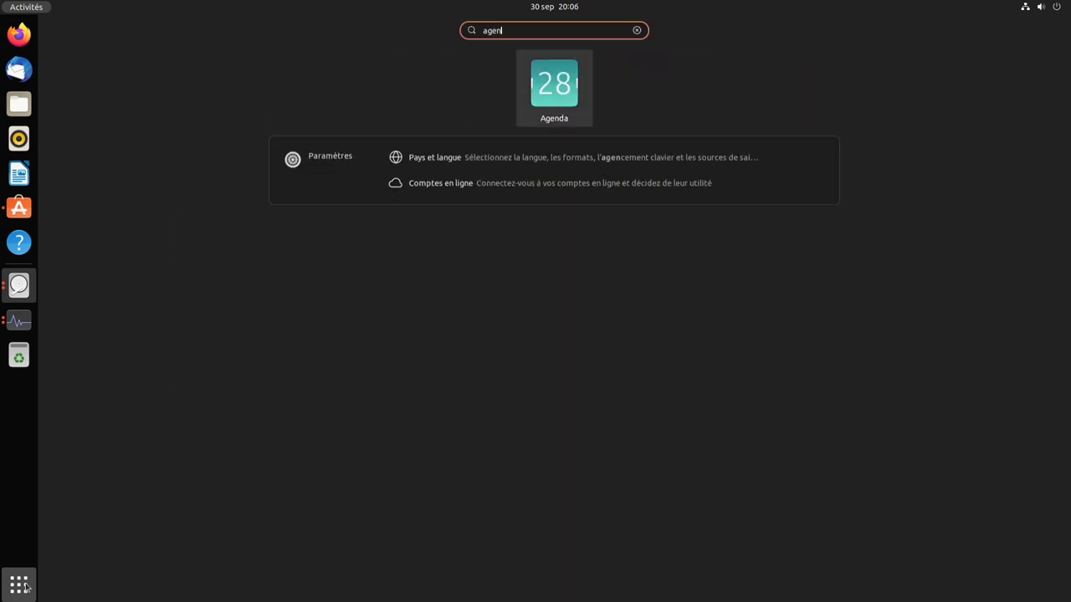
click(548, 93)
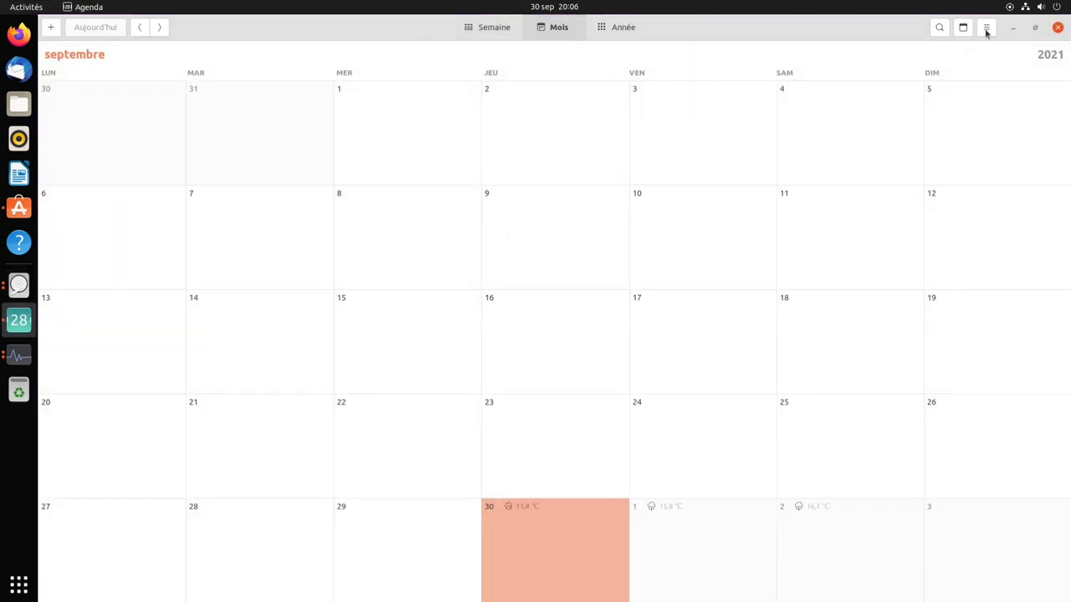
click(986, 27)
click(993, 116)
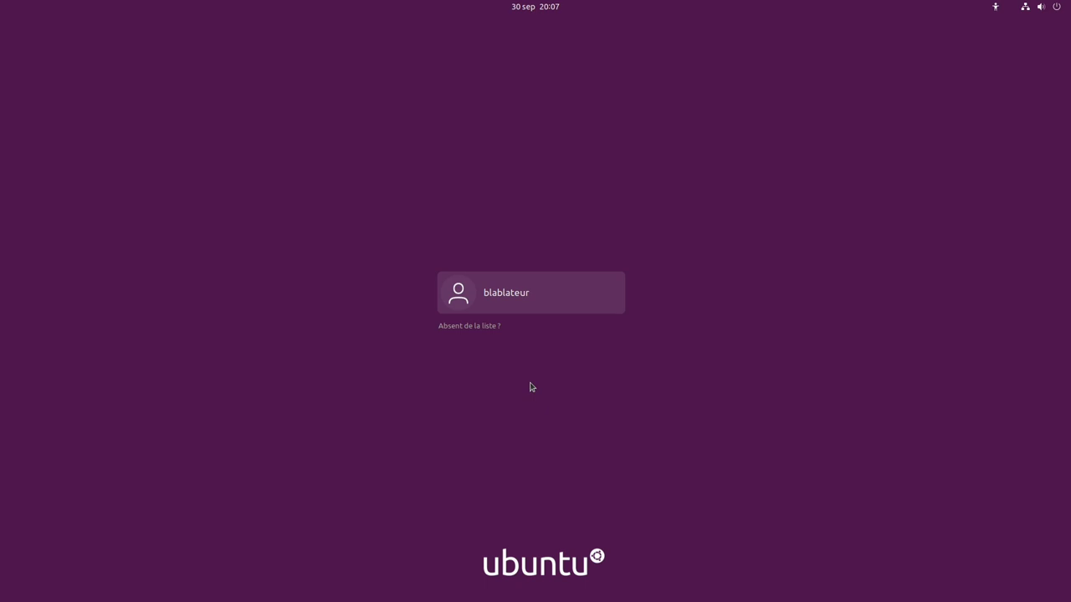
- Select the user account, check the Ubuntu session option, and sign in with the account password
click(583, 307)
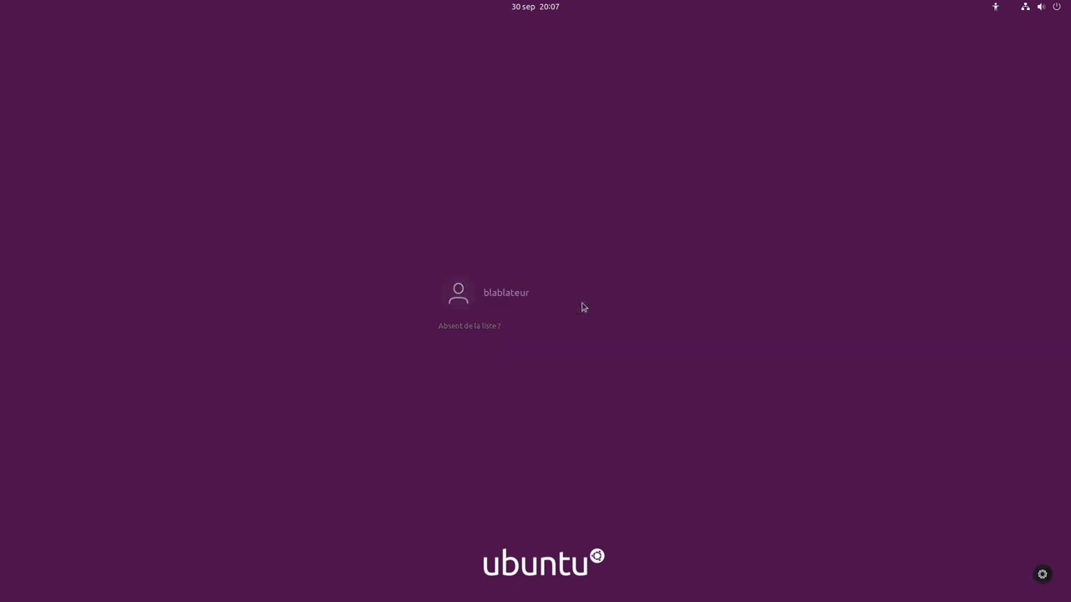
click(1042, 574)
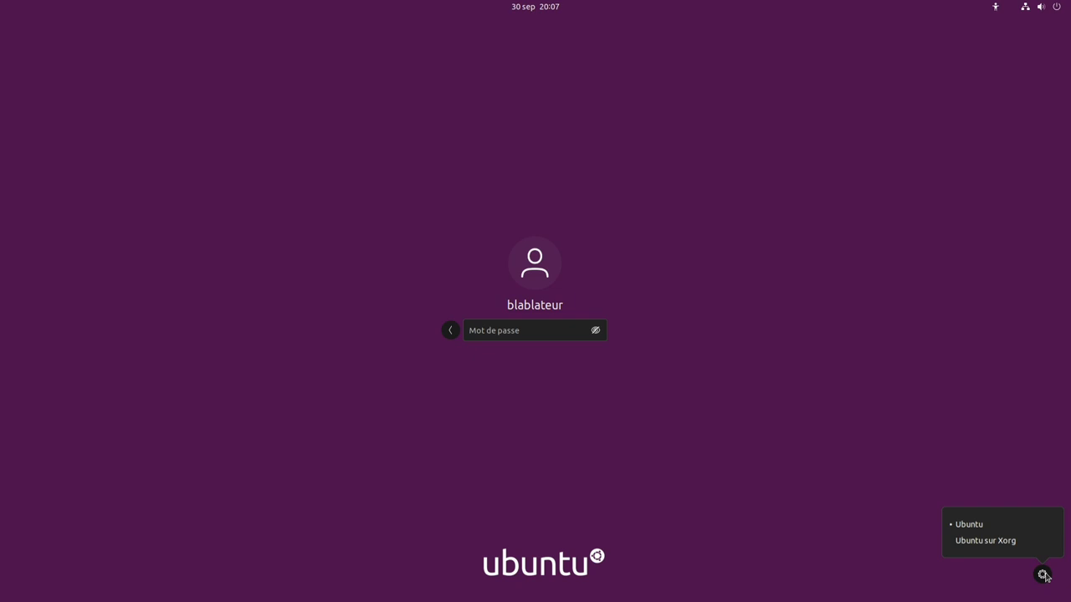
click(539, 339)
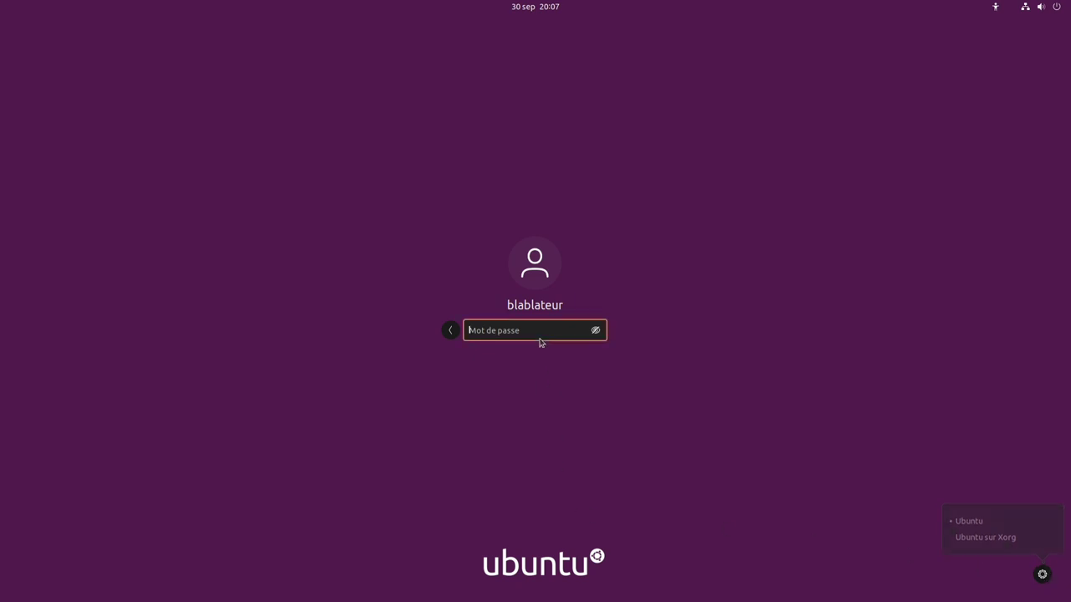
text(******)
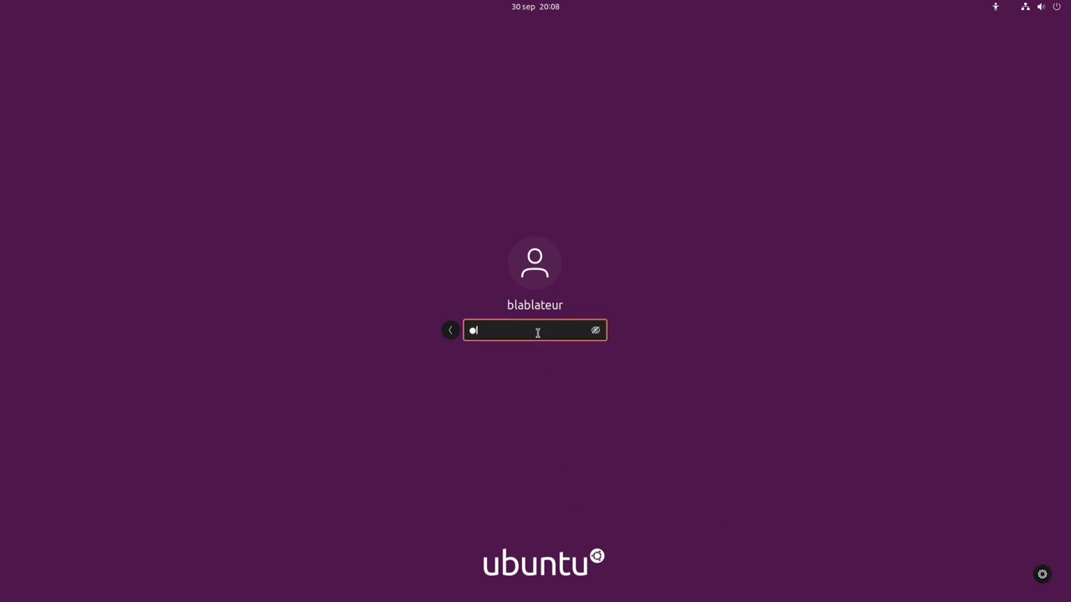
key(Return)
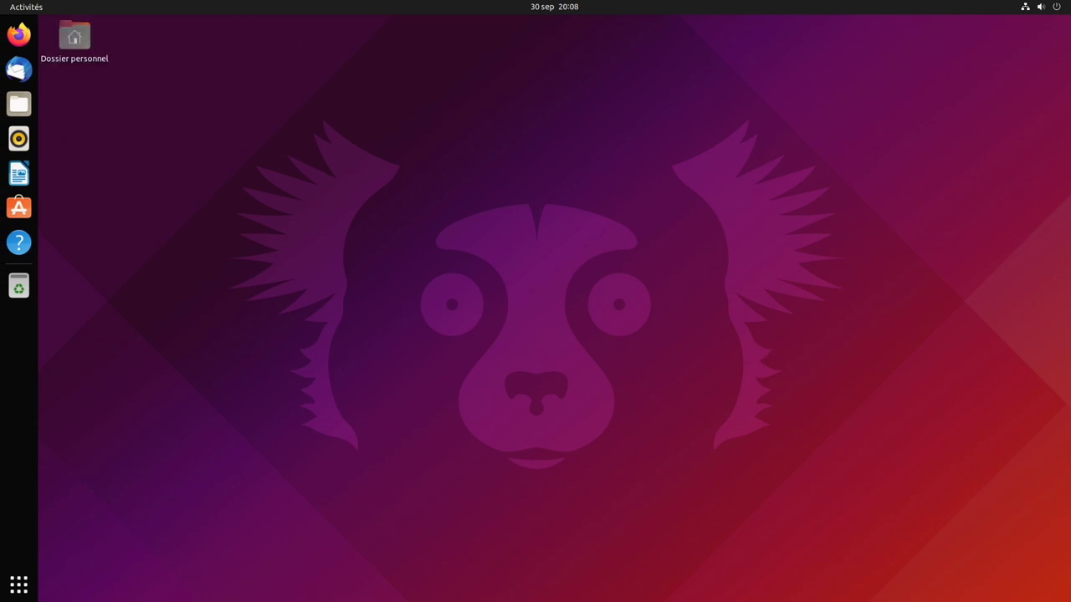
- Run uname -a in a centred Terminal to show kernel 5.13.0-16-generic, then decline the error report
click(22, 586)
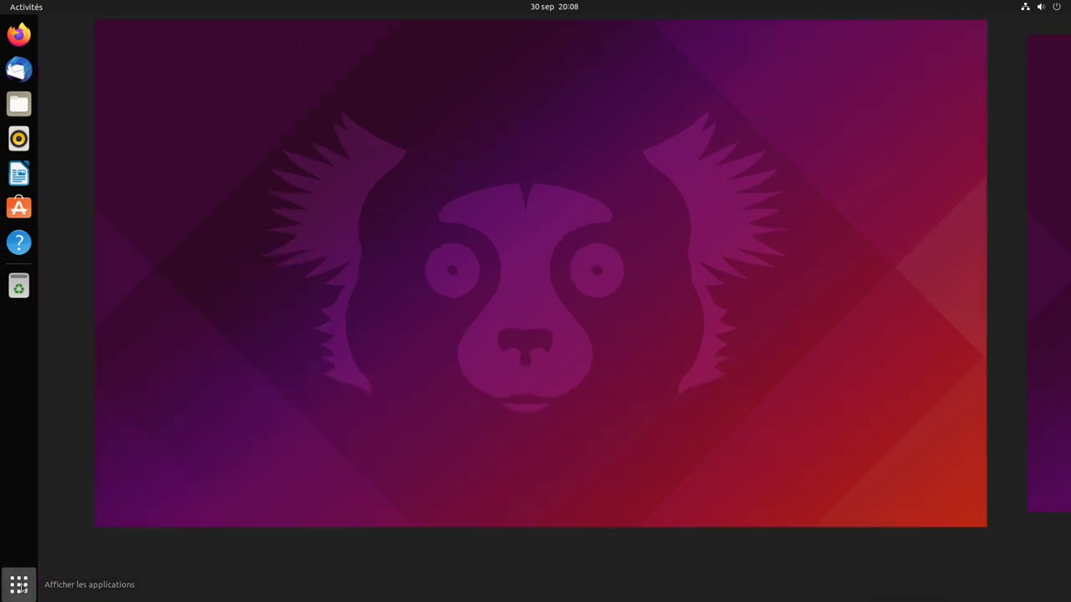
click(828, 247)
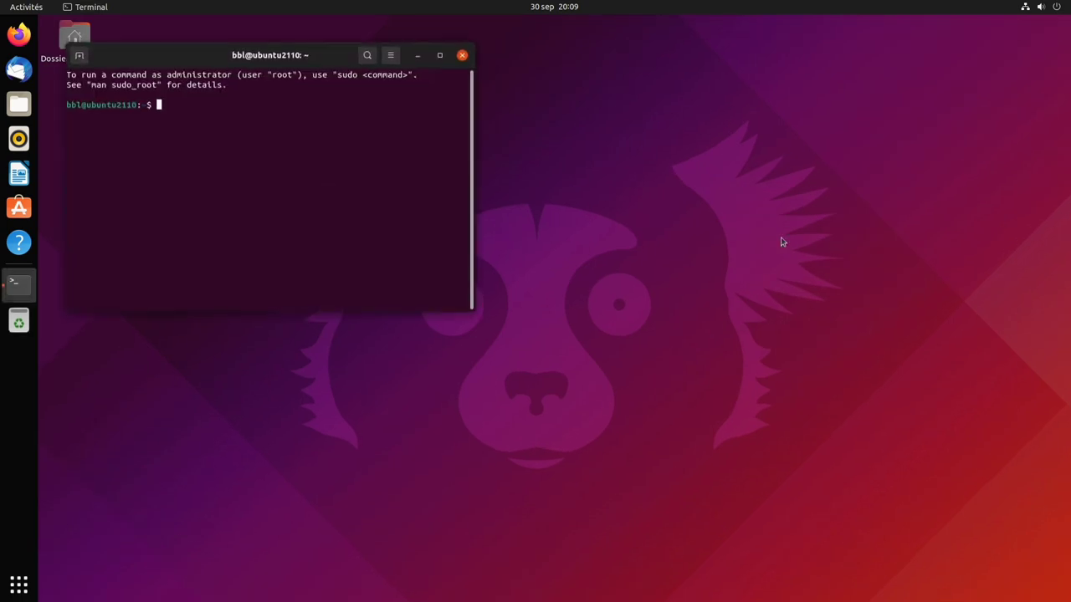
drag(184, 62, 468, 184)
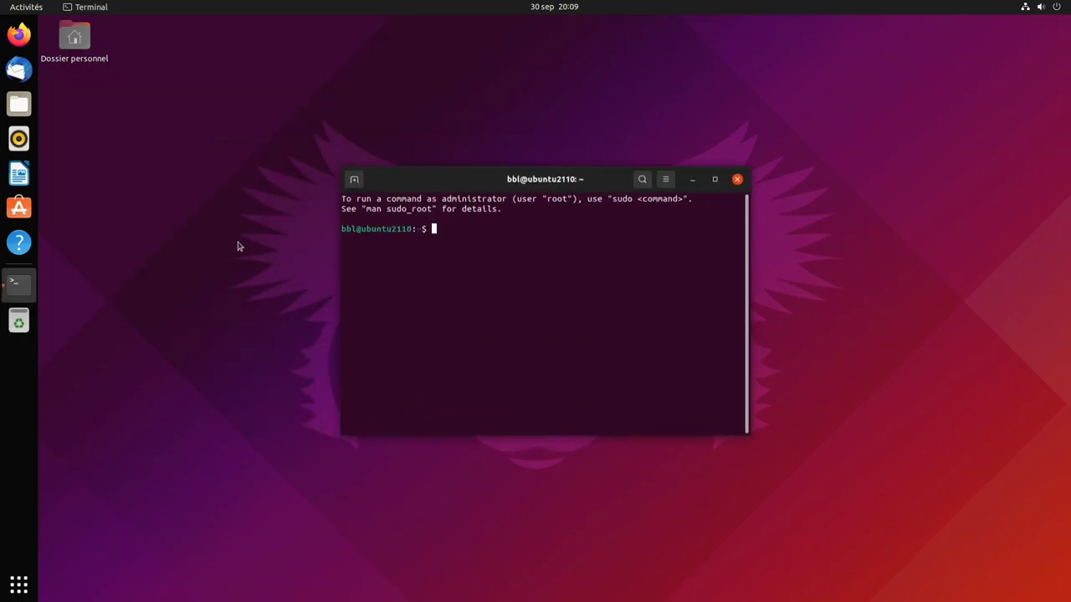
text(uname -a)
key(Return)
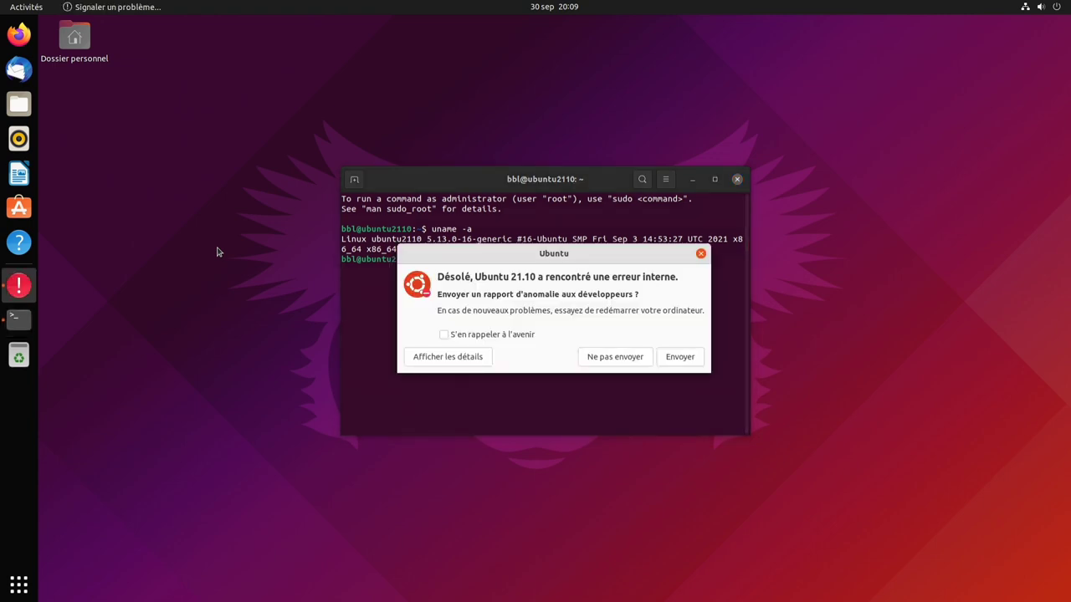
click(602, 358)
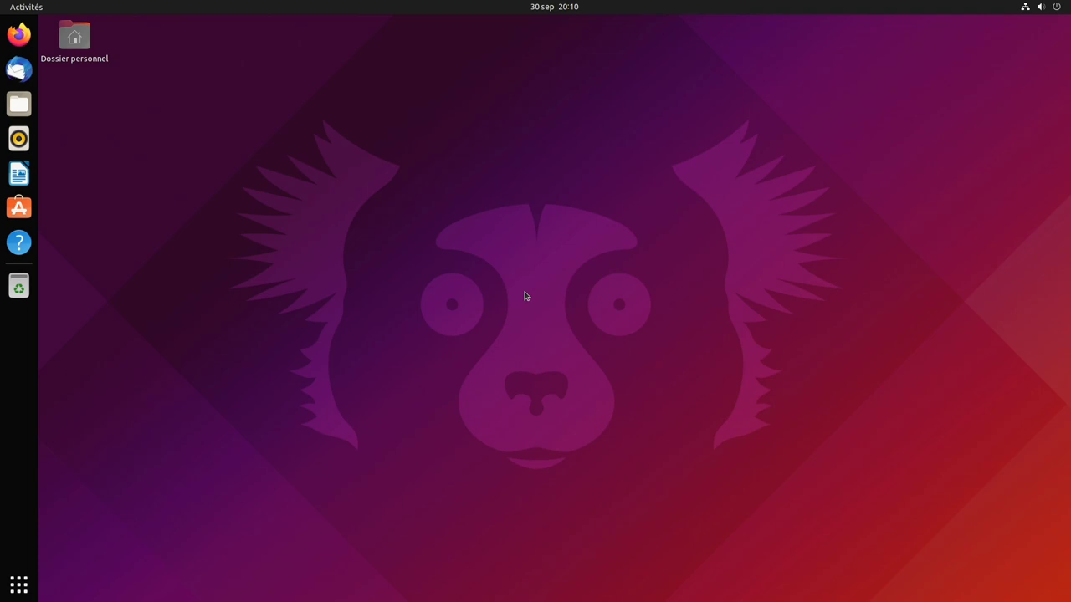
- Run snap list in a new Terminal to find Firefox 92.0-3, then close it and launch Firefox
click(18, 584)
click(806, 240)
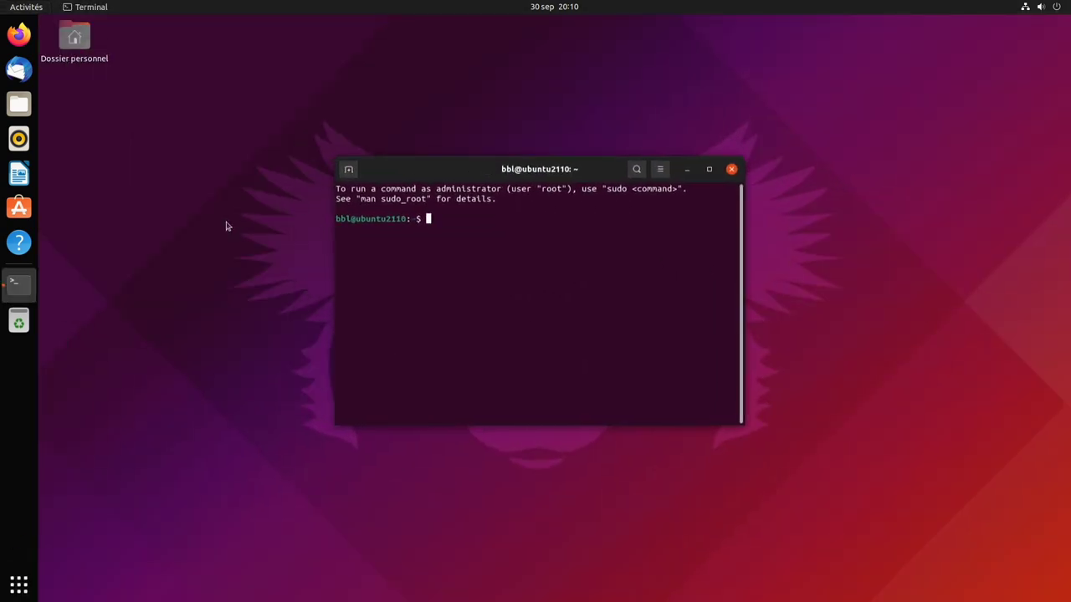
text(snap list)
key(Return)
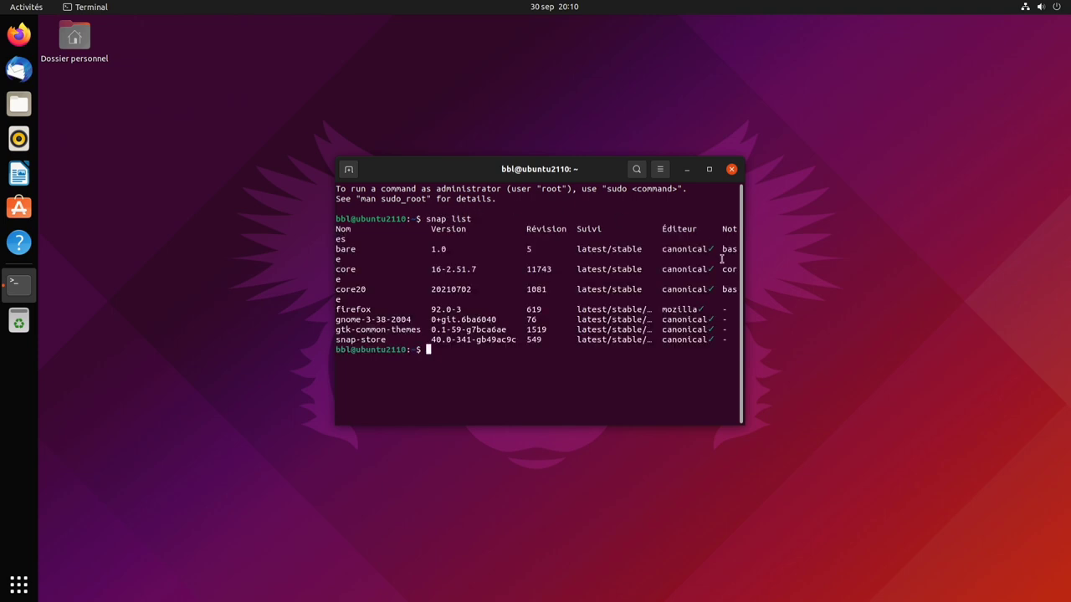
drag(743, 277, 829, 277)
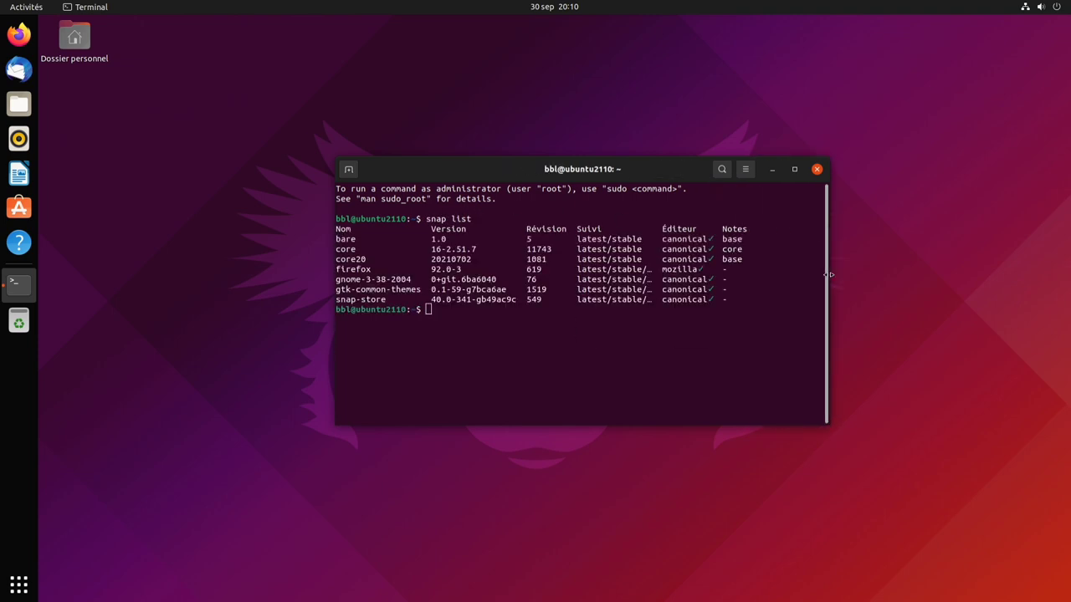
double_click(345, 271)
click(816, 169)
click(18, 34)
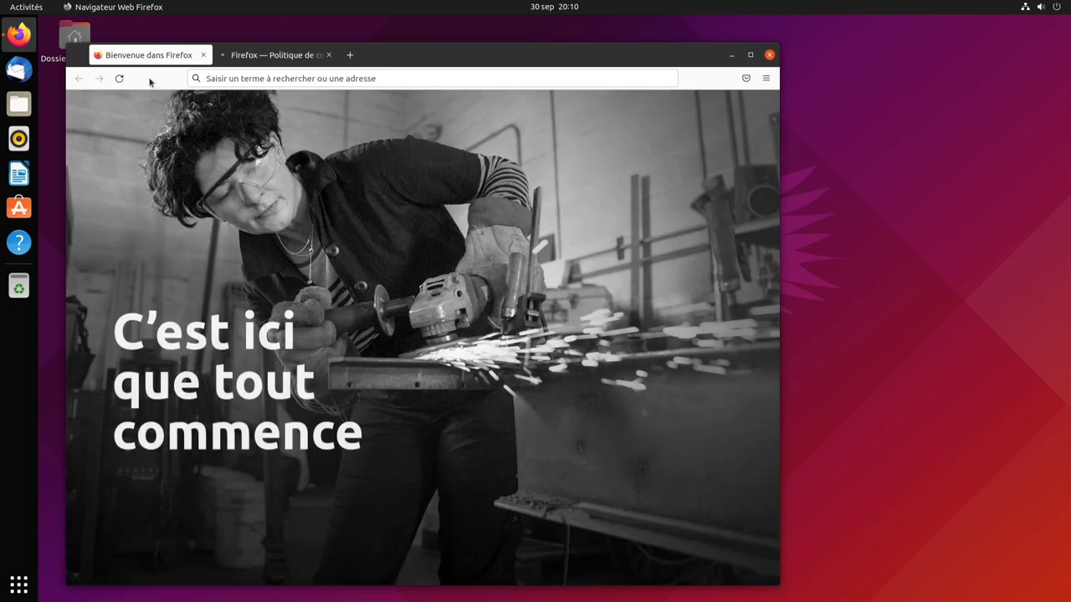
- Centre the Firefox window and view About Firefox to see version 92.0
drag(402, 58, 518, 46)
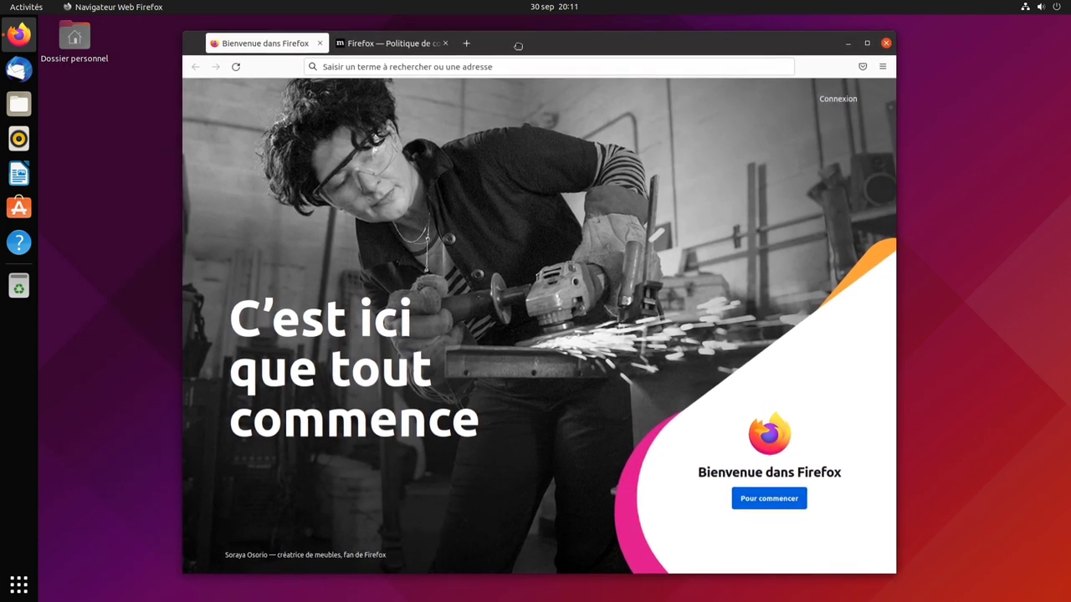
click(883, 66)
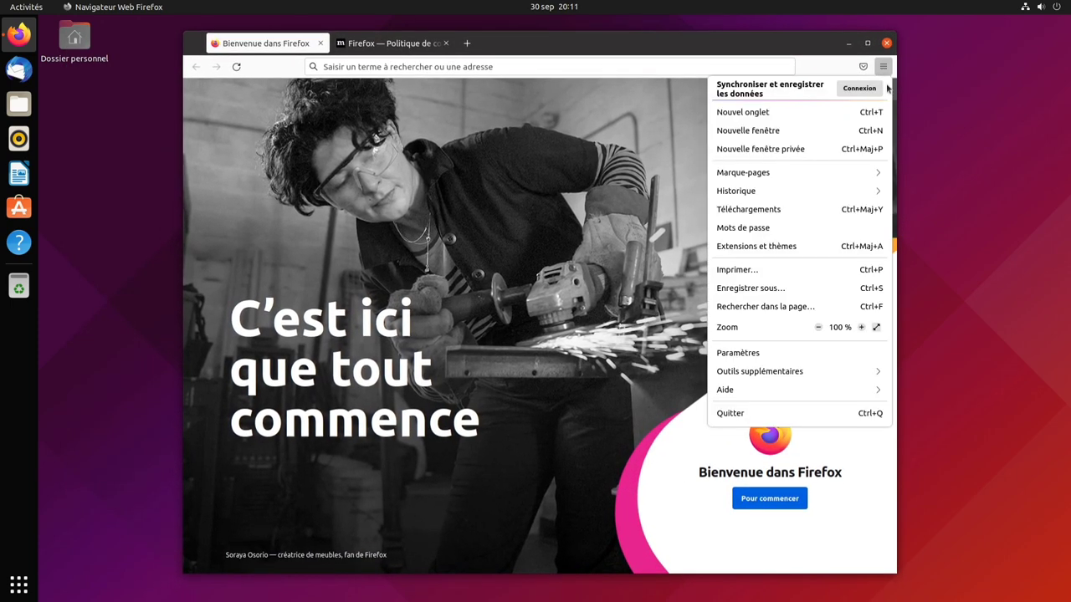
click(867, 392)
click(784, 208)
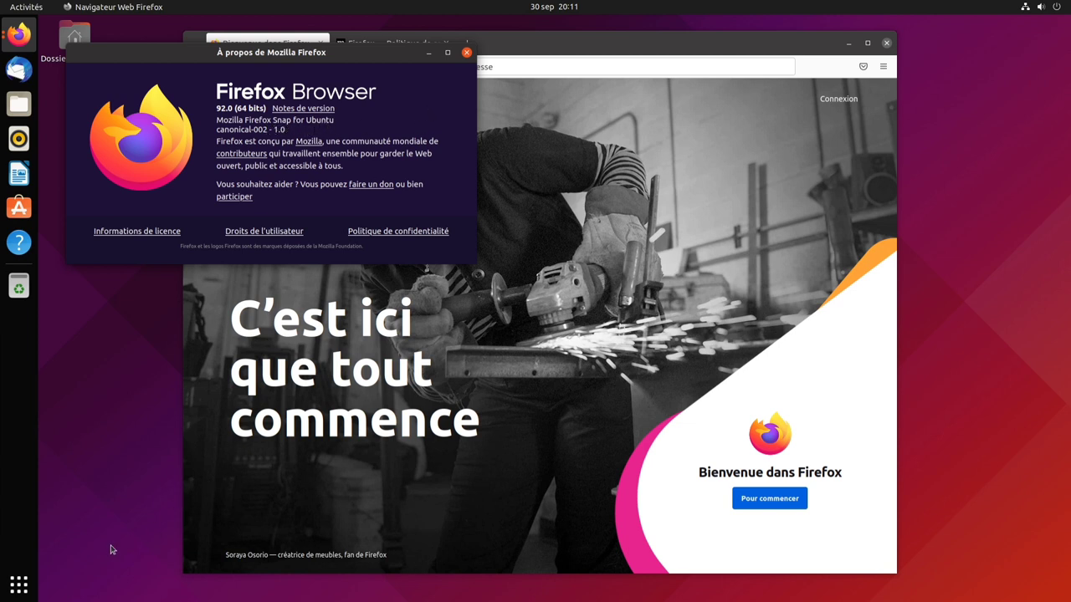
- Launch another Firefox window from the app grid and check its About Firefox version again
click(20, 584)
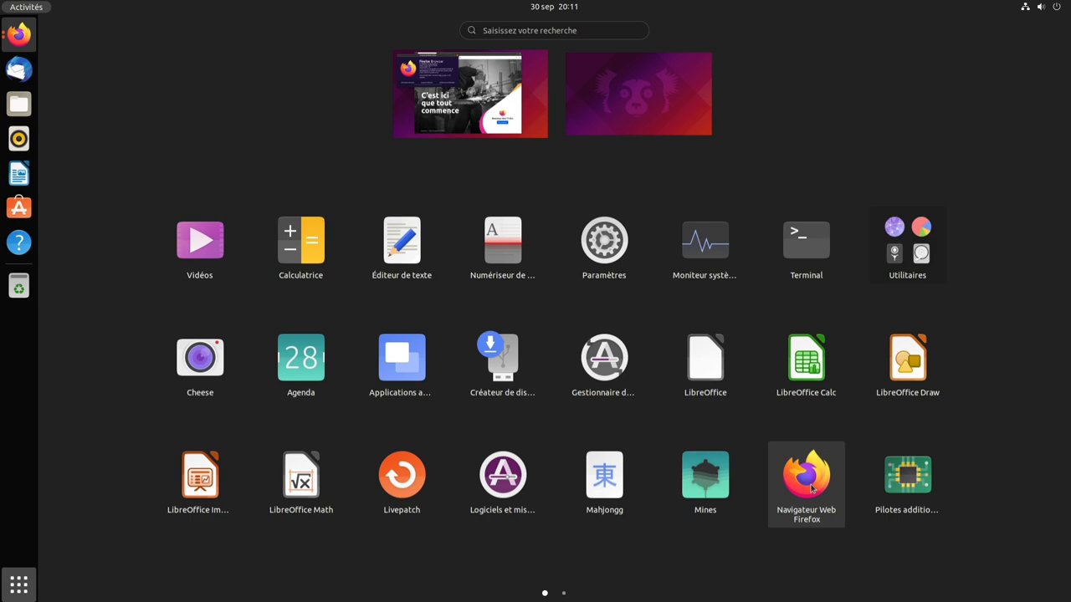
click(810, 489)
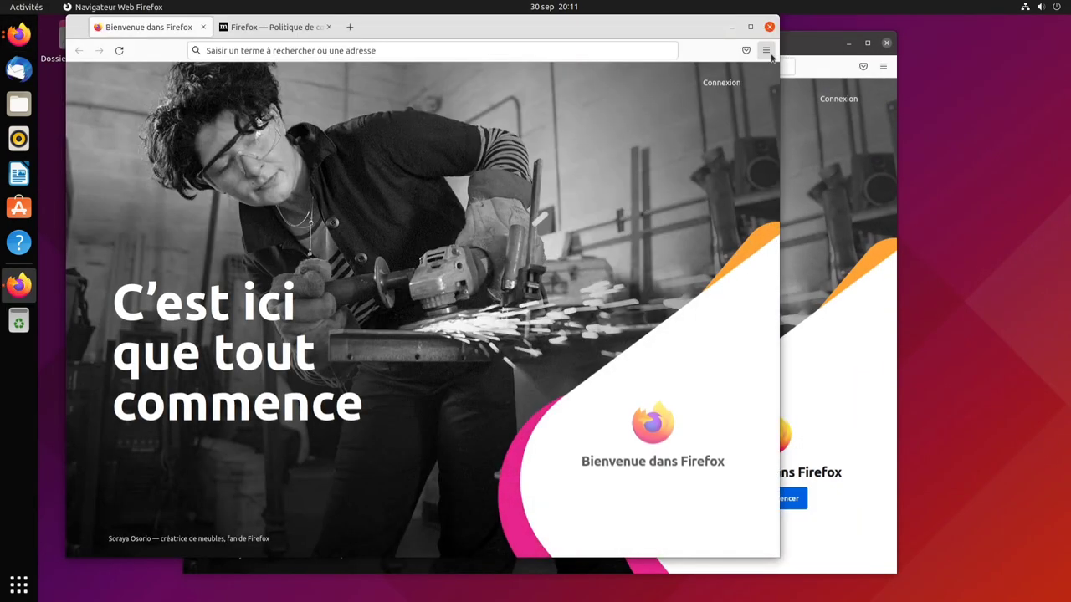
click(765, 51)
click(759, 381)
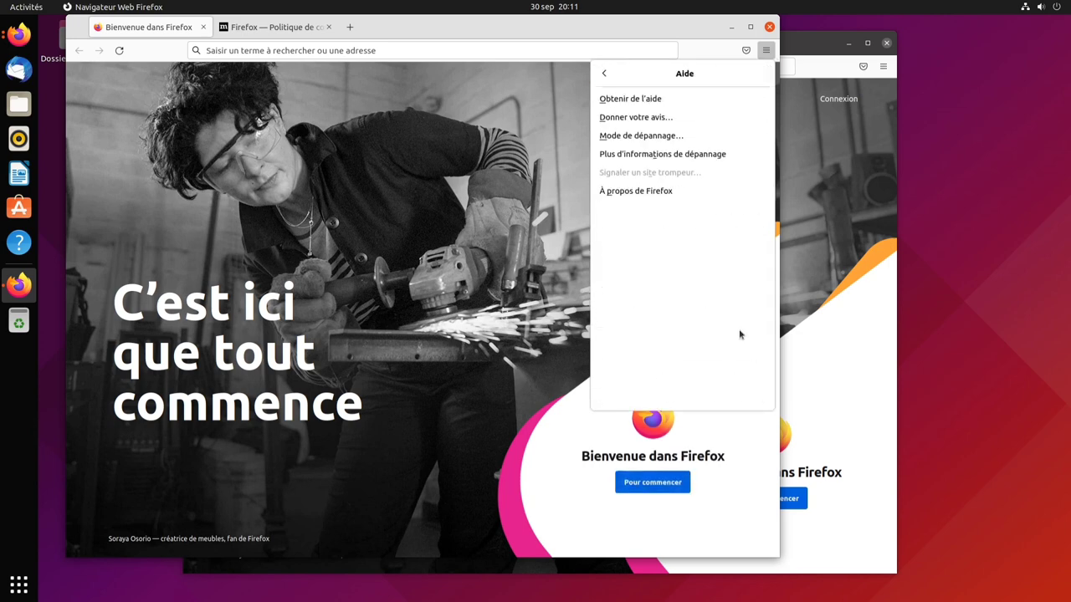
click(682, 194)
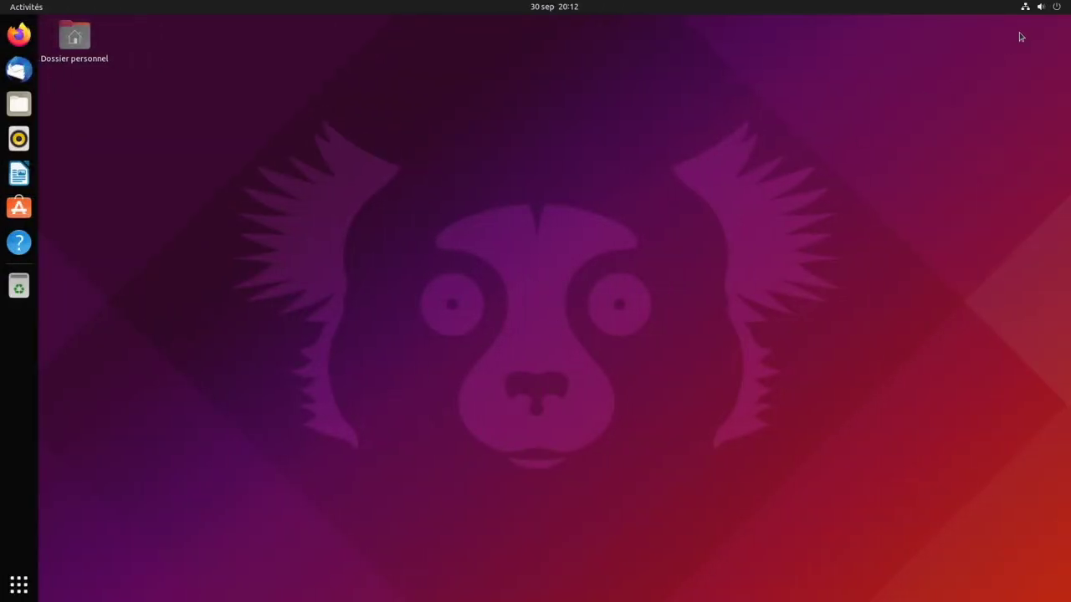
- Open Paramètres from the system menu and switch windows to the dark Foncé theme
click(1039, 7)
click(980, 99)
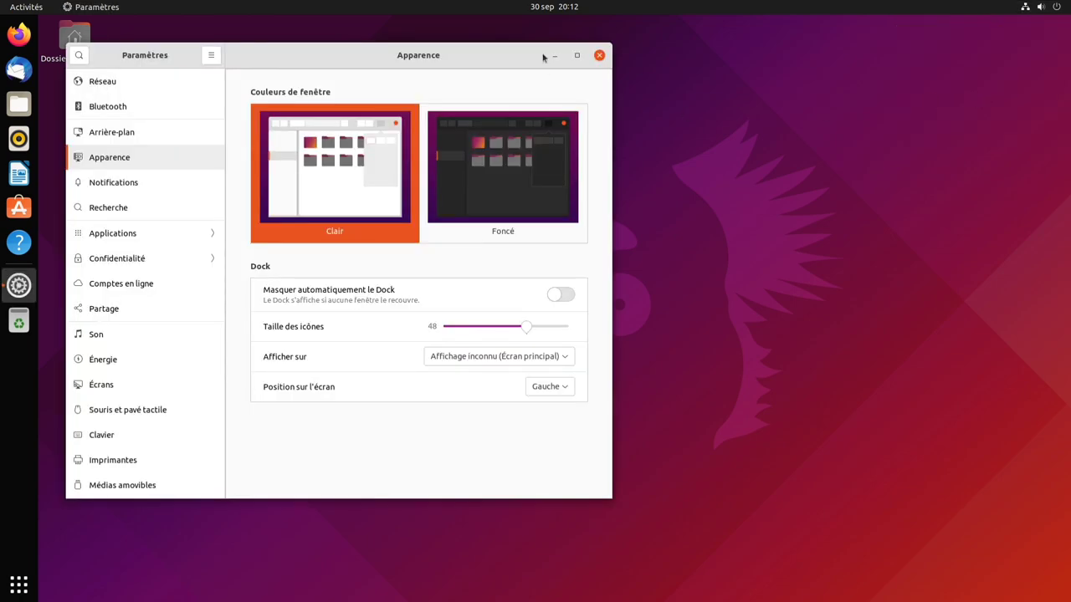
drag(543, 57, 776, 85)
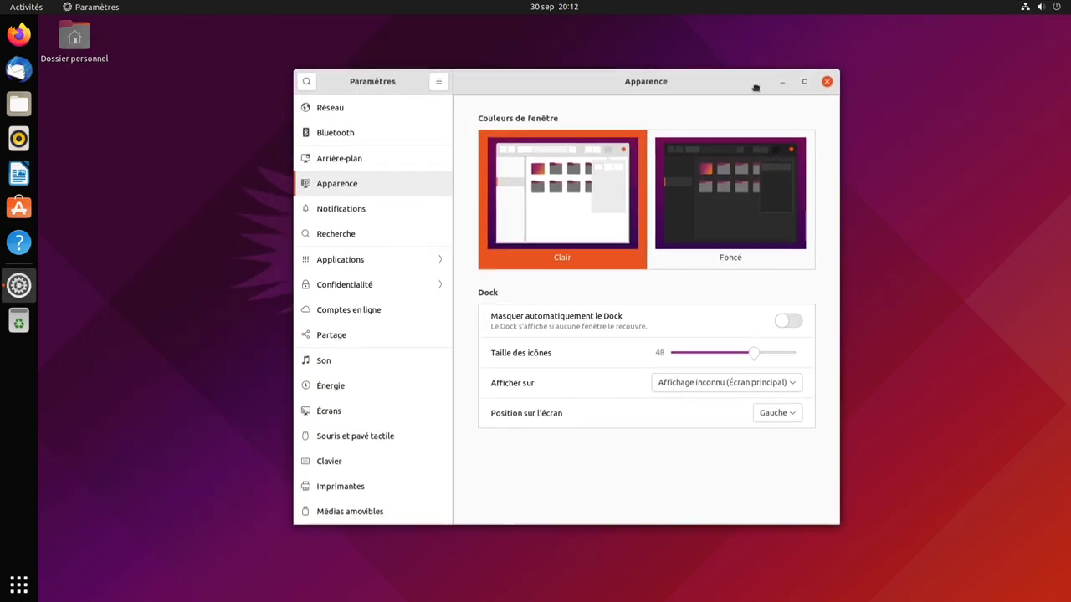
click(734, 210)
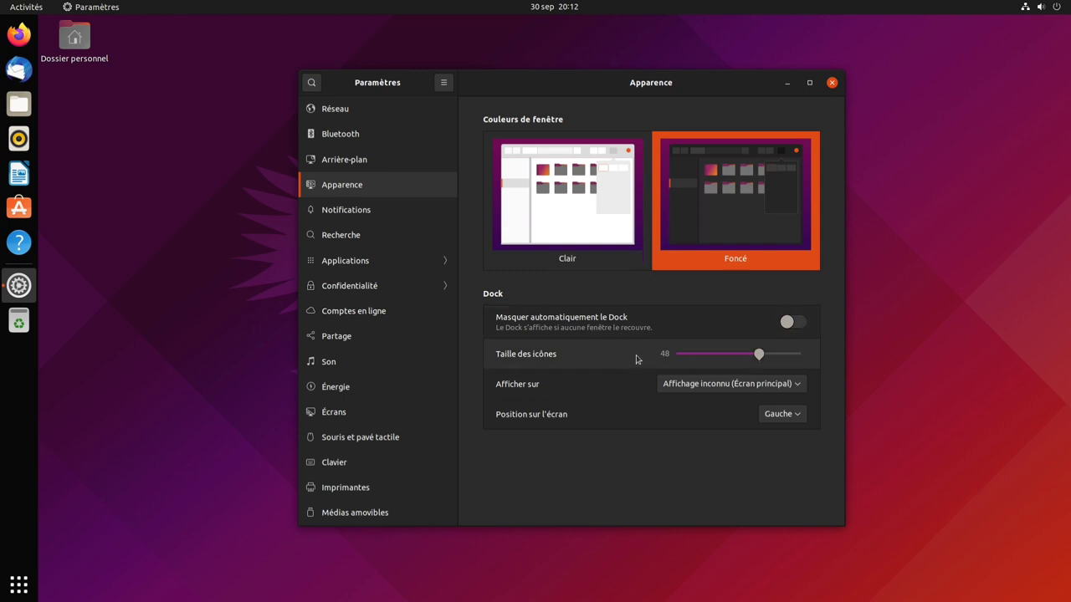
- Set the dock position to Bas and show the Réseau page
click(781, 414)
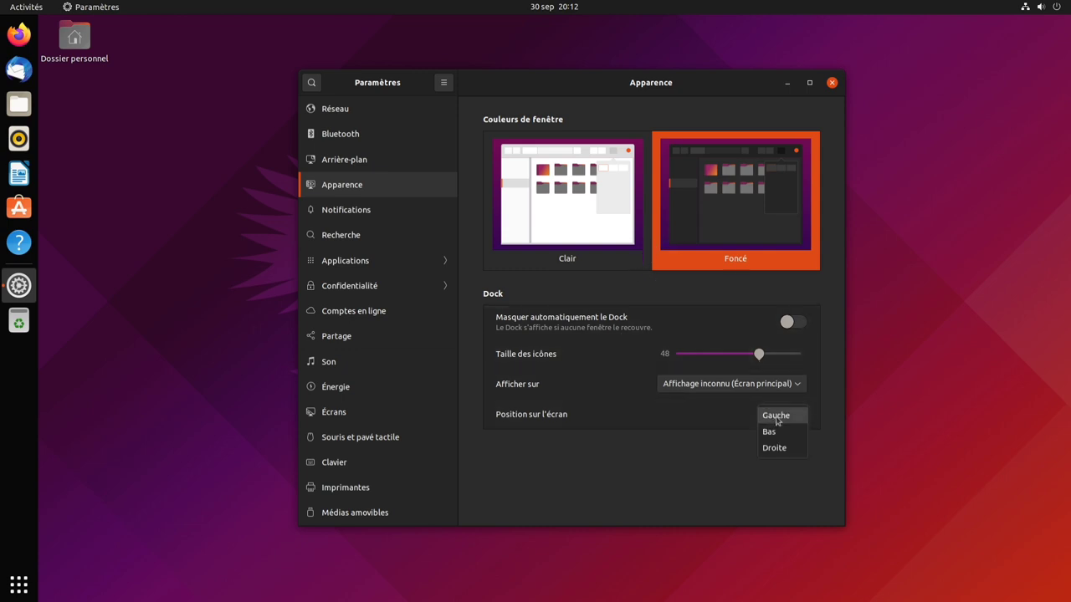
click(784, 433)
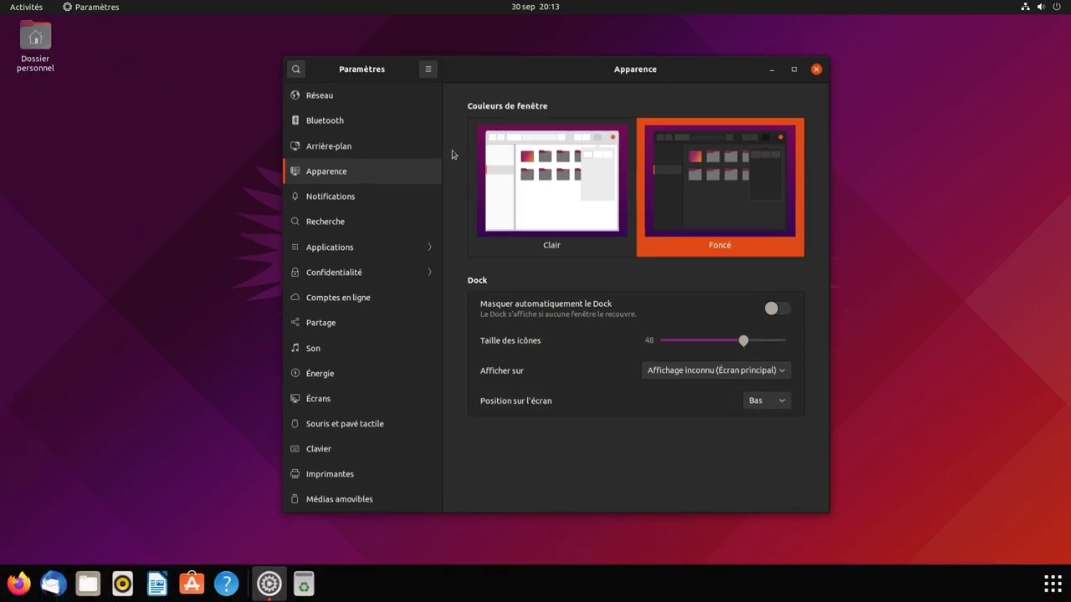
click(375, 96)
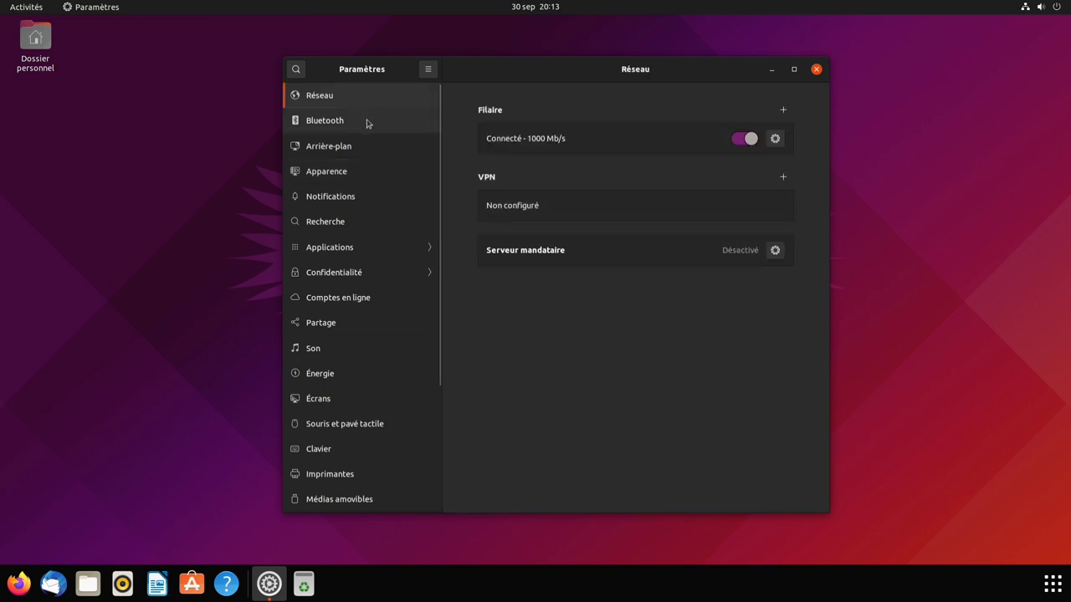
- Try the grey and then the forest-road wallpapers on the Arrière-plan page
click(366, 122)
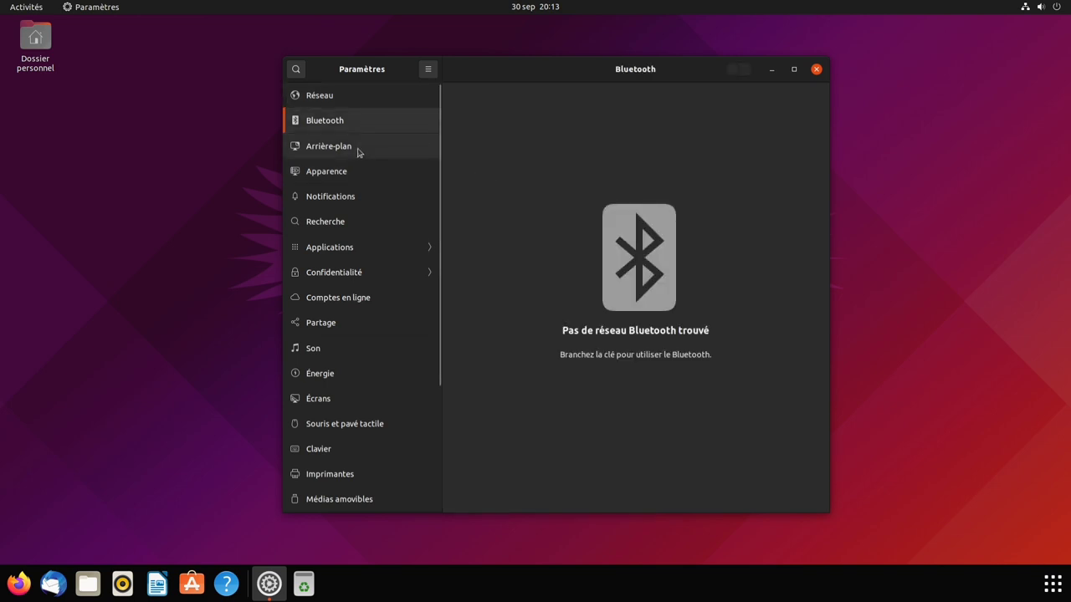
click(358, 149)
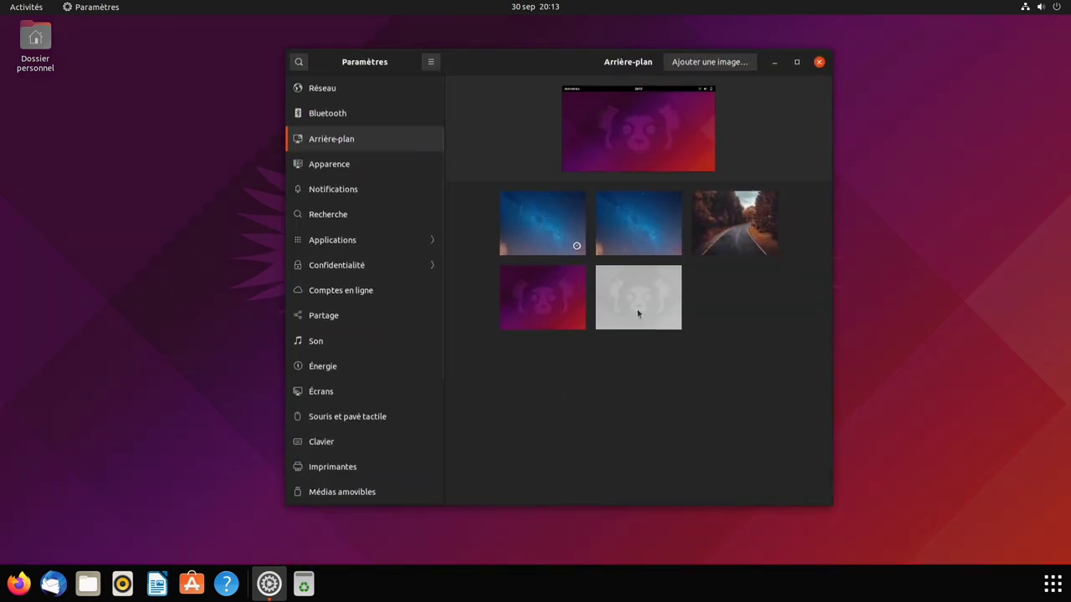
click(637, 313)
drag(490, 67, 457, 71)
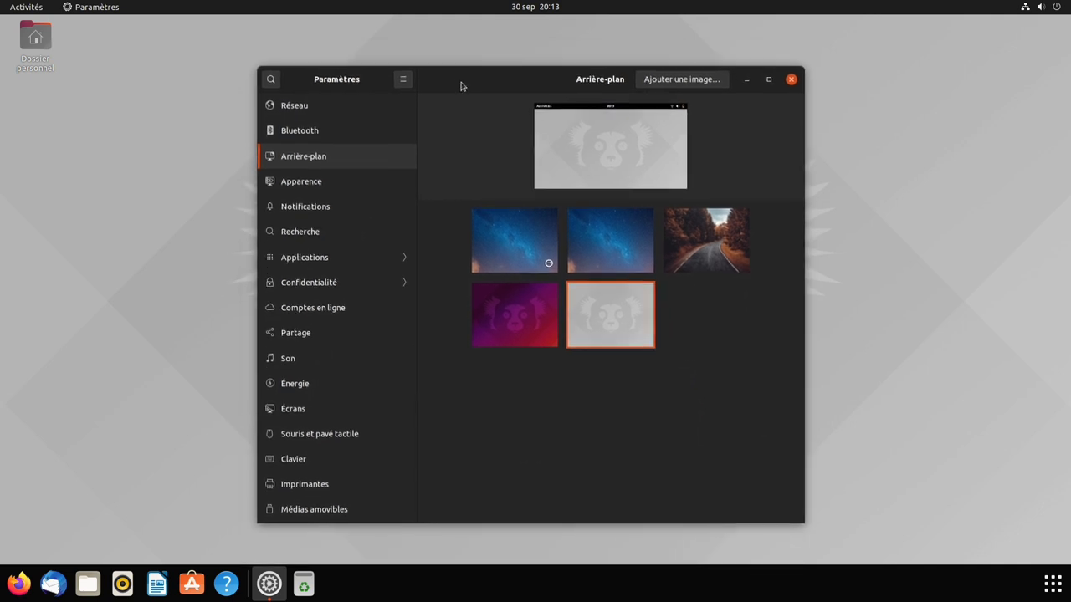
click(706, 231)
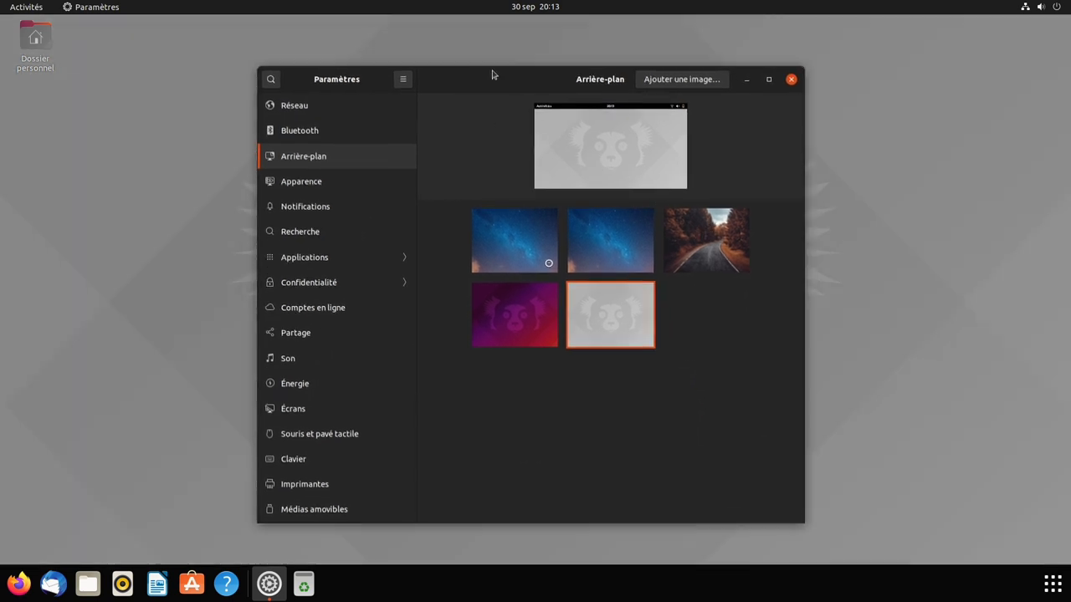
- Switch back to the purple Ubuntu wallpaper and close Paramètres
drag(493, 77, 504, 363)
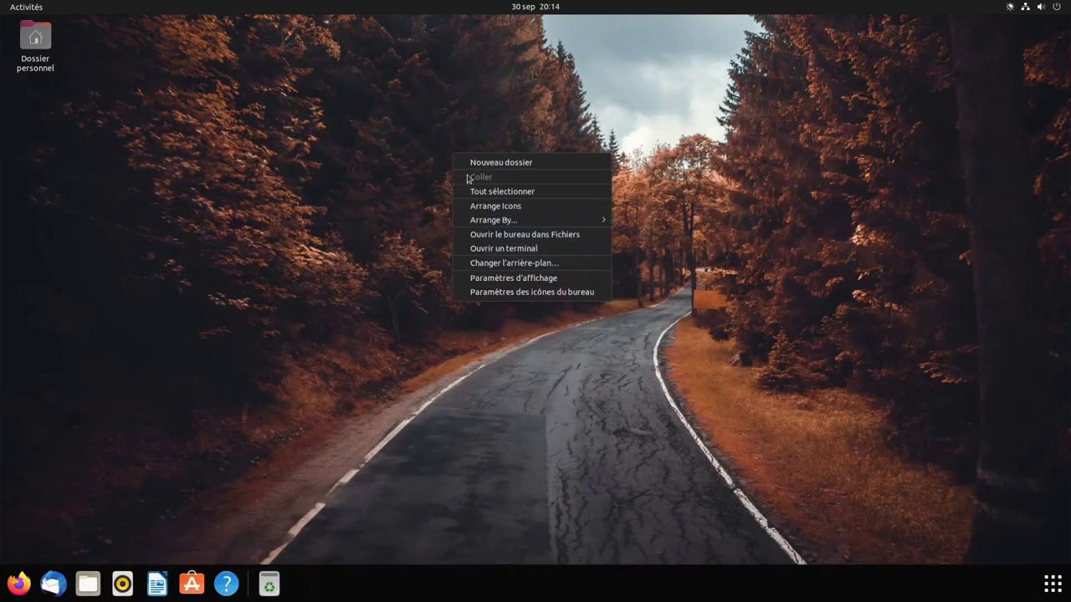
mouse_move(493, 223)
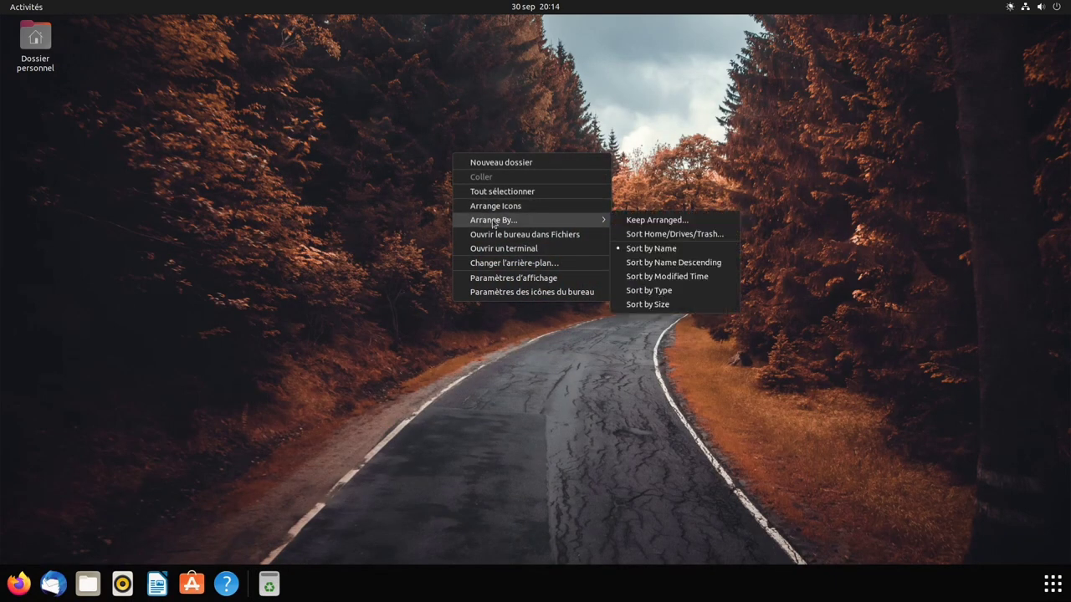
click(492, 264)
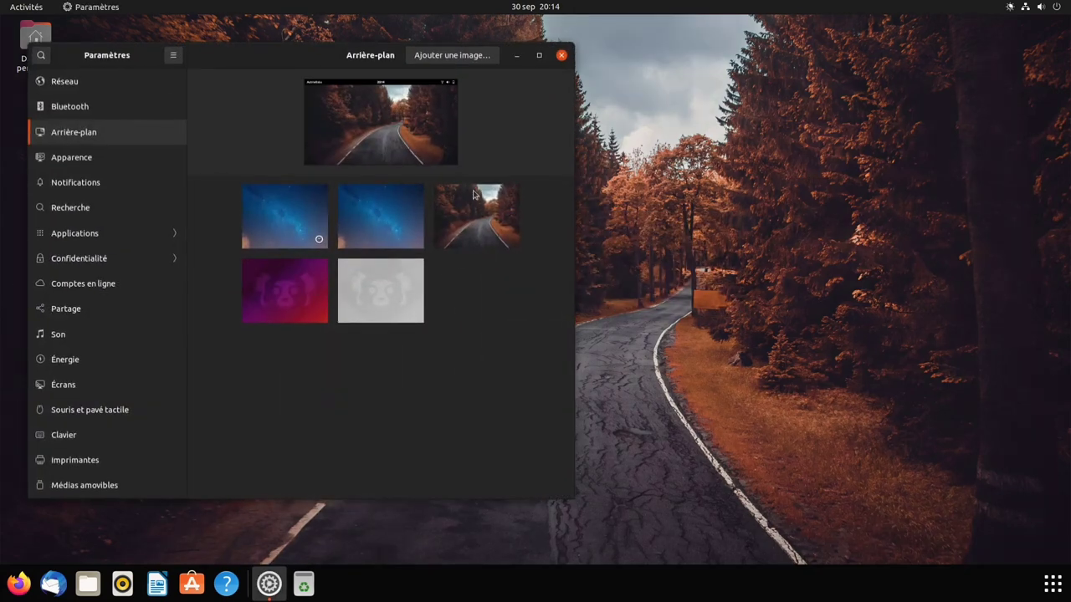
click(310, 291)
click(561, 55)
right_click(542, 94)
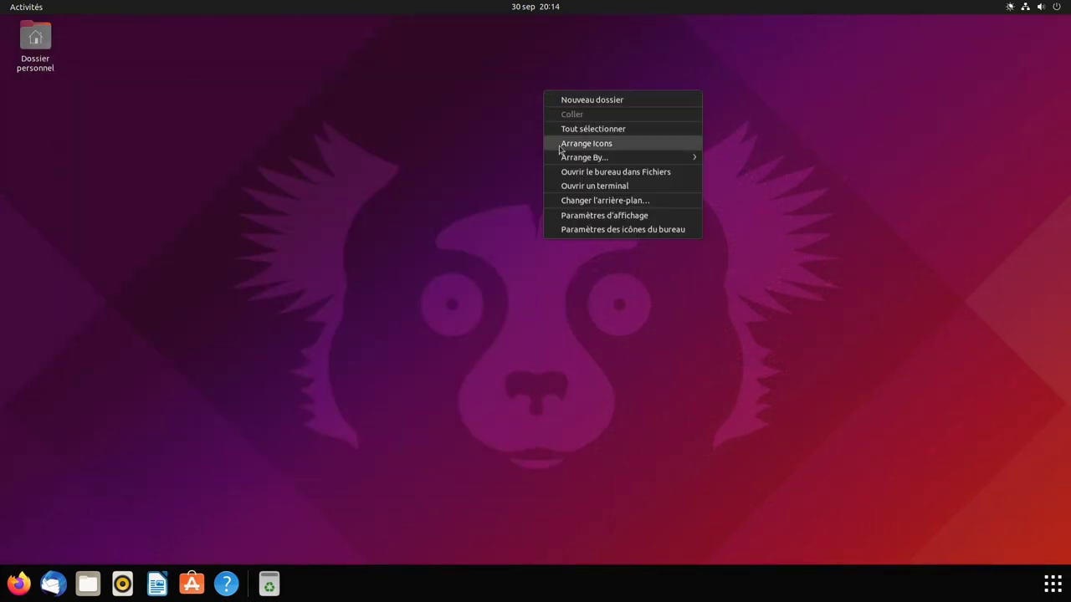
- In Desktop Icons settings, try Minuscule and Grande icon sizes, then return to Normale
click(567, 230)
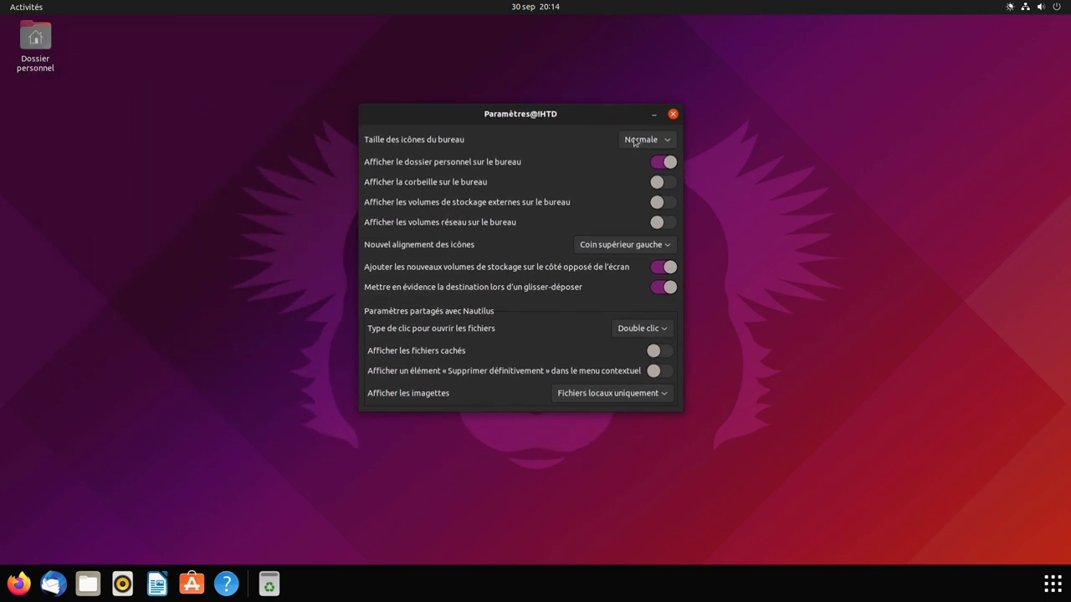
click(638, 141)
click(636, 112)
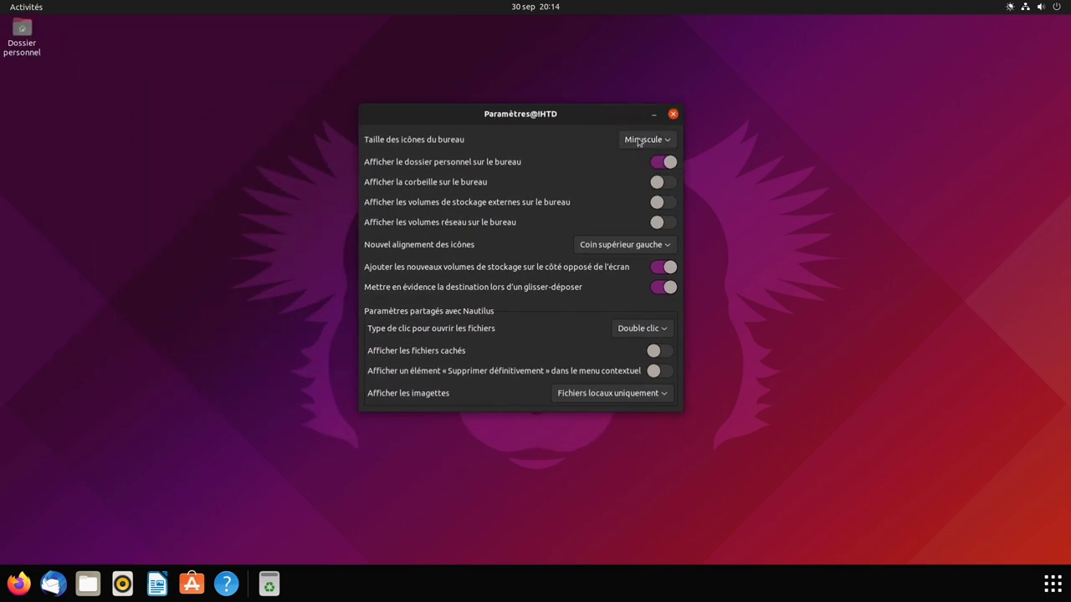
click(640, 140)
click(641, 192)
click(638, 141)
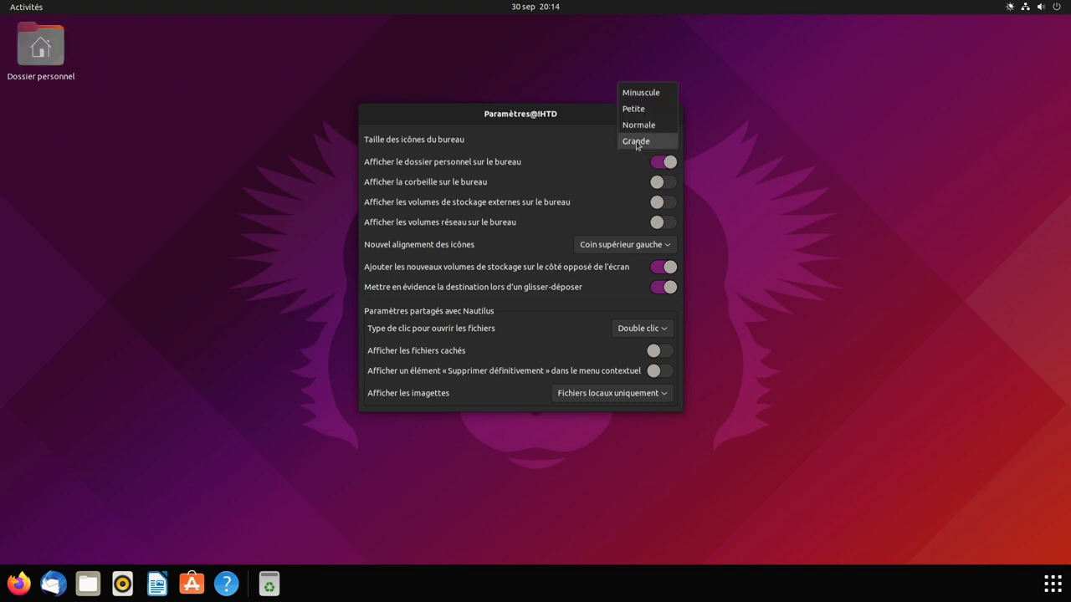
click(638, 126)
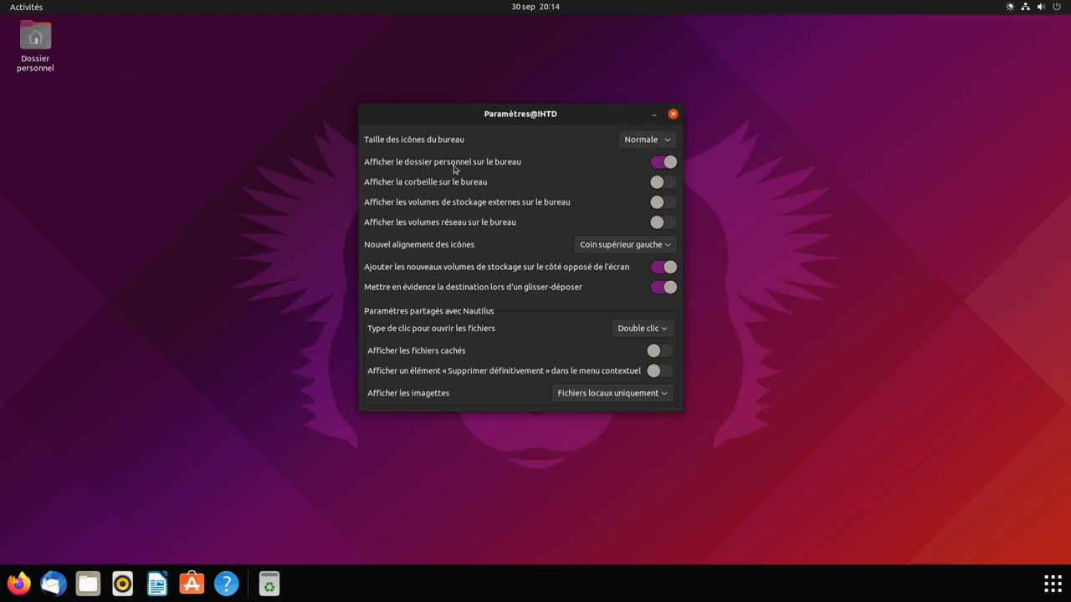
- Hide the home folder and toggle trash, external and network volumes on then off
click(656, 165)
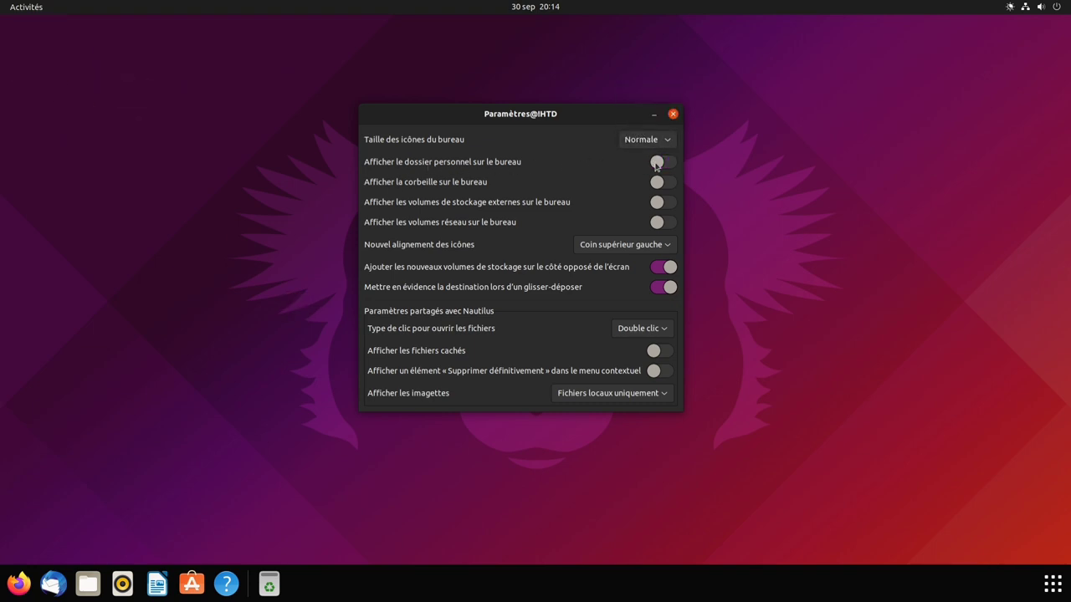
click(661, 184)
click(661, 184)
click(658, 209)
click(661, 206)
click(661, 226)
click(661, 226)
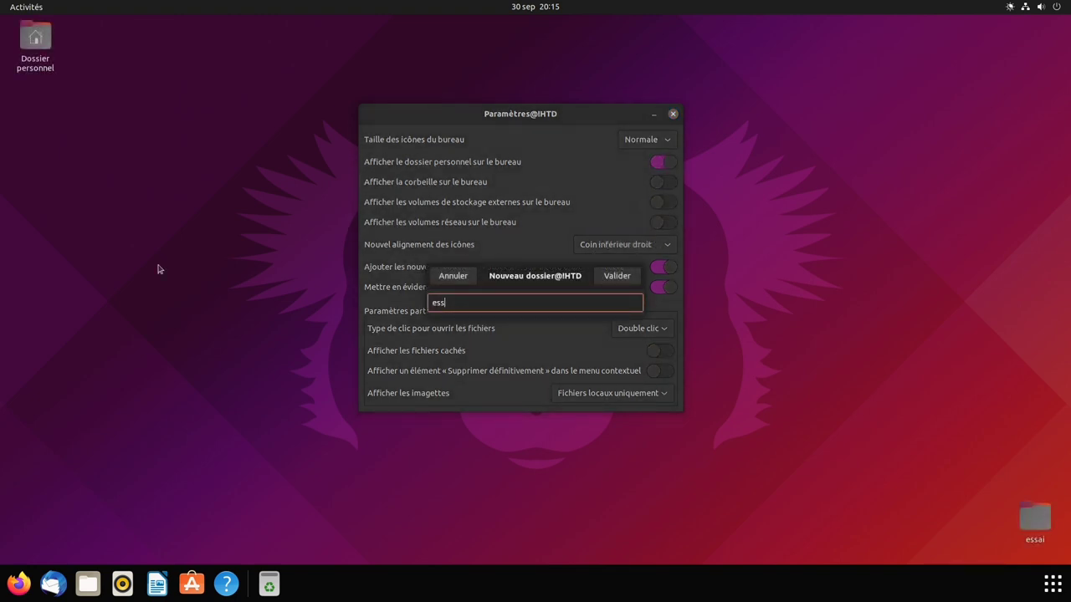
- Create the essai2 and essai3 test folders on the desktop
text(ai2)
key(Return)
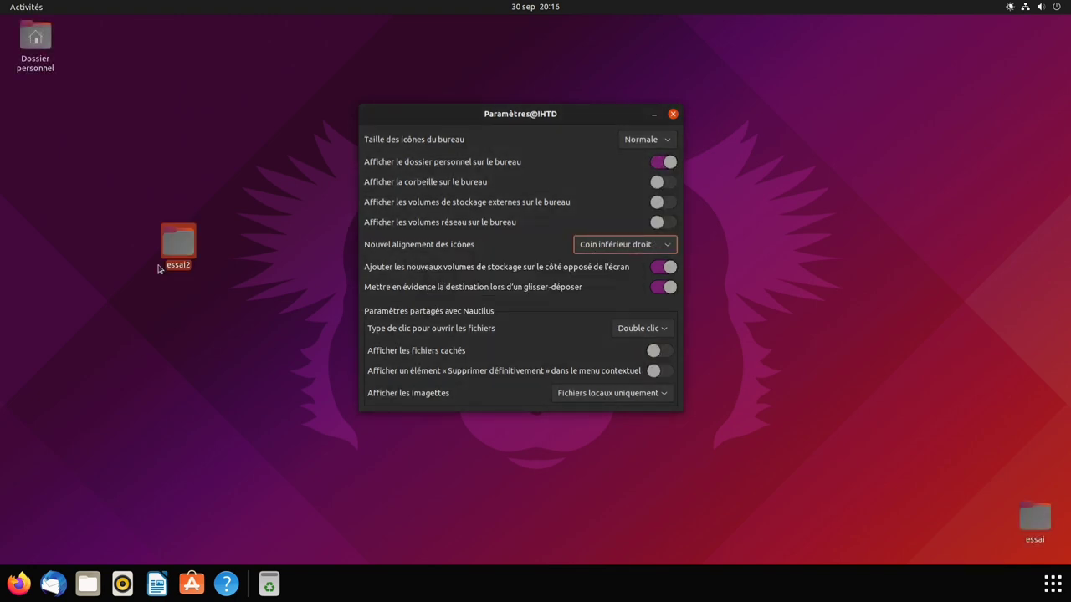
right_click(190, 348)
click(224, 358)
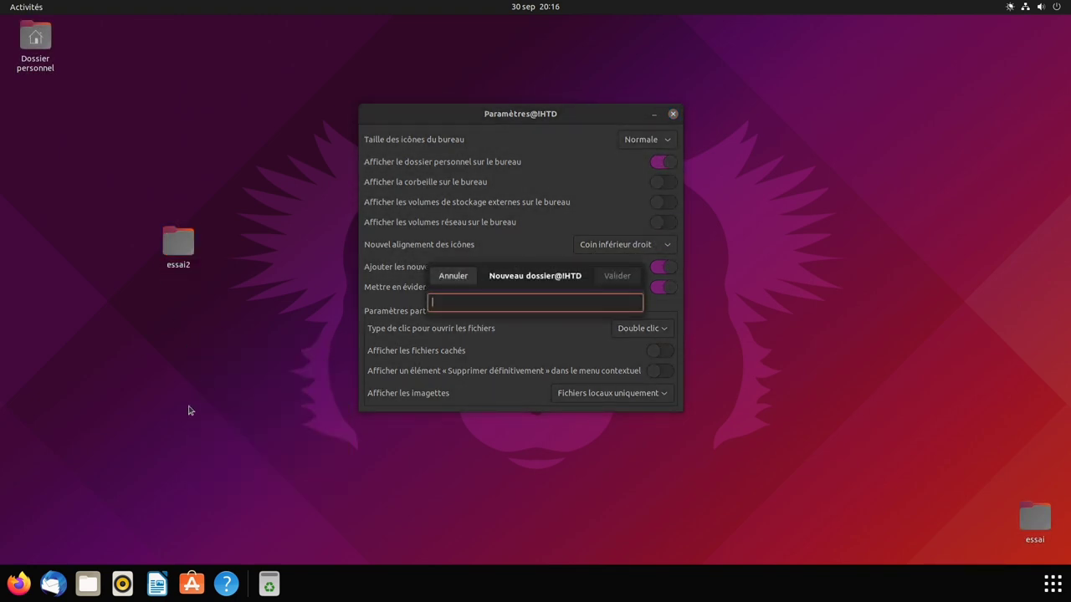
text(essai3)
key(Return)
click(292, 394)
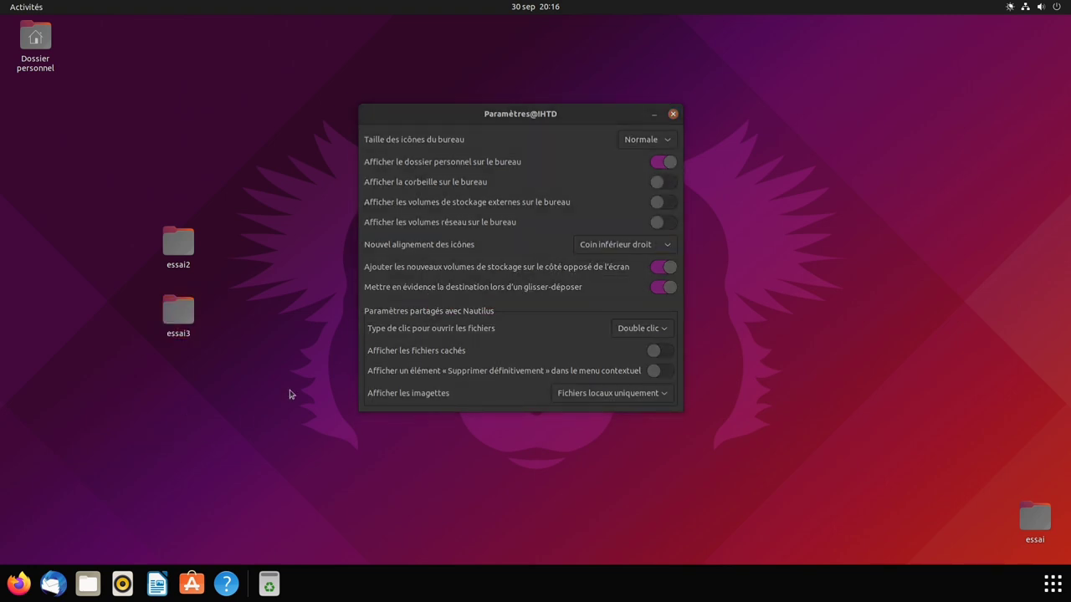
- Set new icon alignment to Coin supérieur droit and rearrange the desktop icons
click(640, 246)
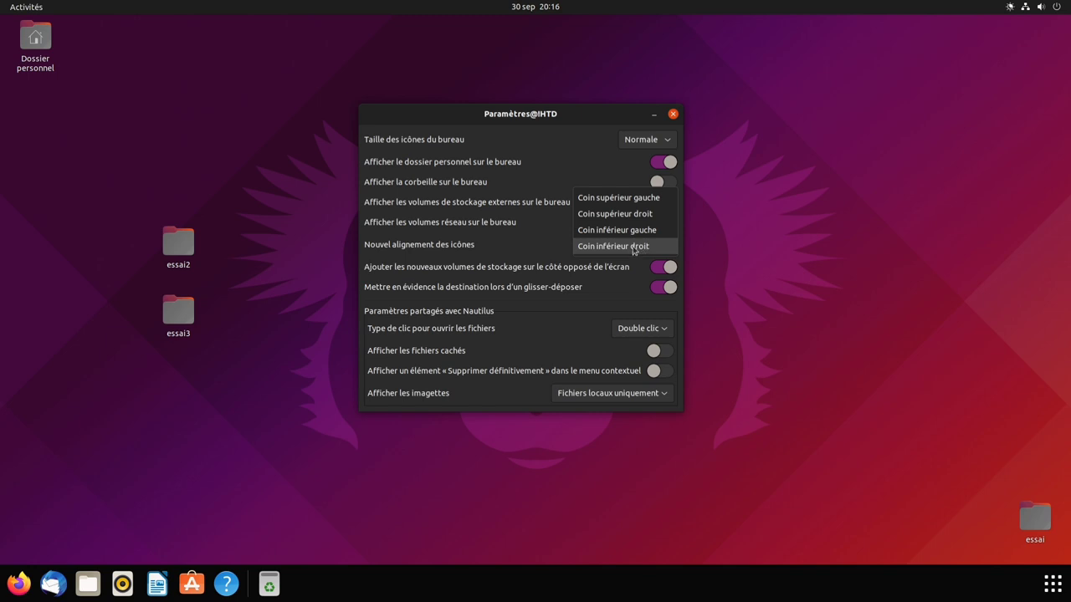
click(640, 214)
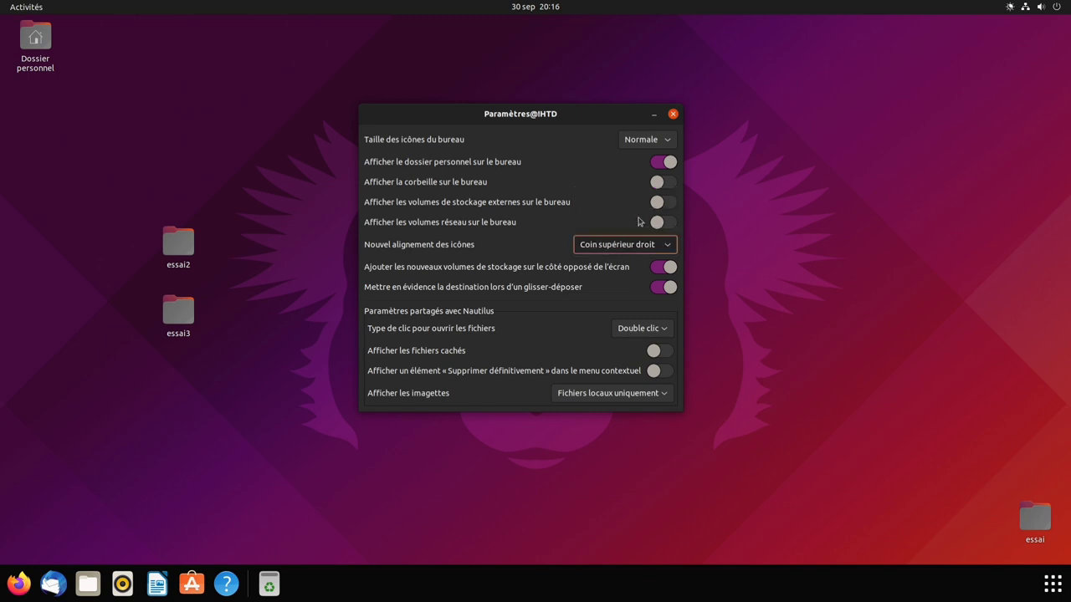
right_click(804, 100)
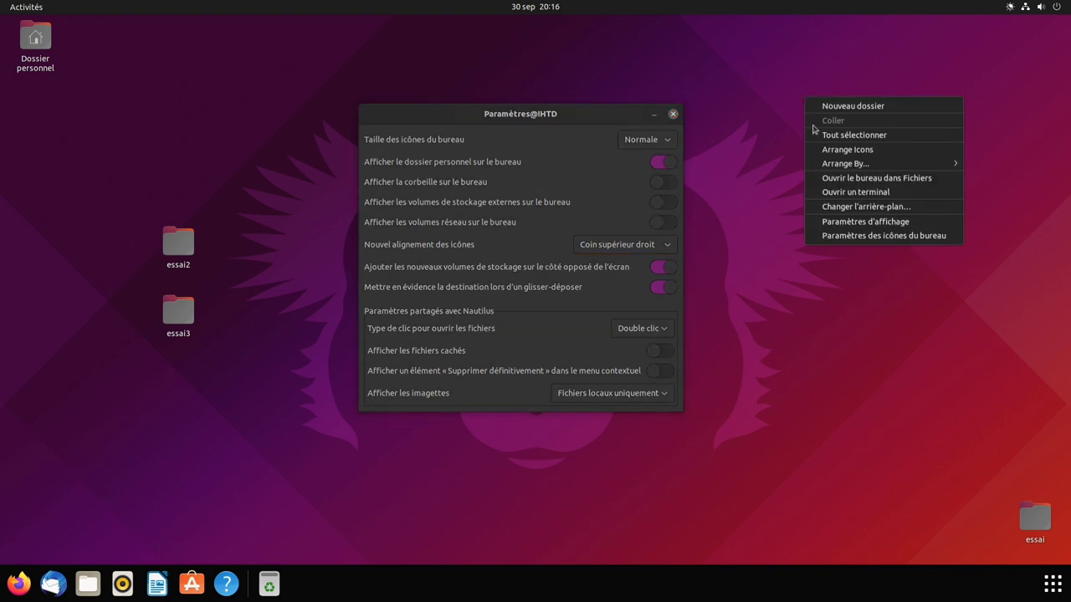
click(828, 151)
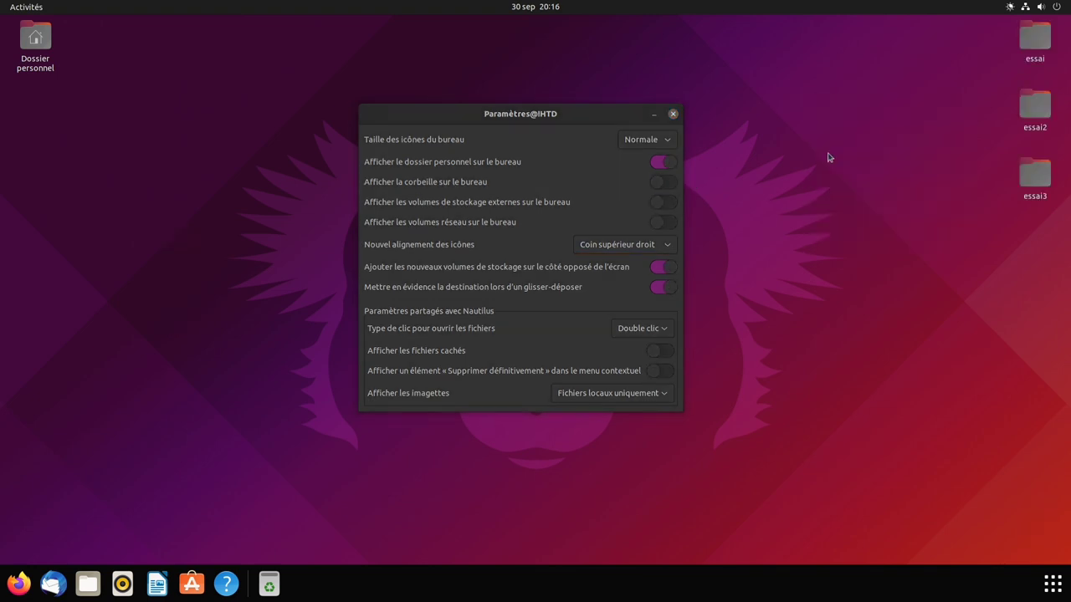
- Move the three essai folders to the trash and hide the home folder
drag(1027, 238, 1031, 51)
right_click(1030, 50)
click(959, 102)
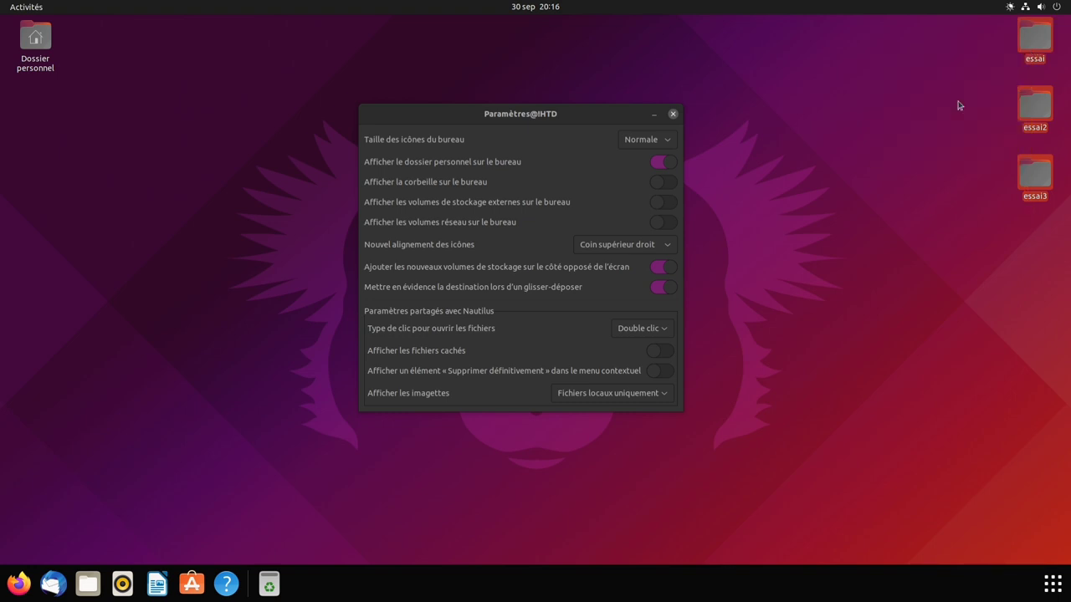
click(610, 115)
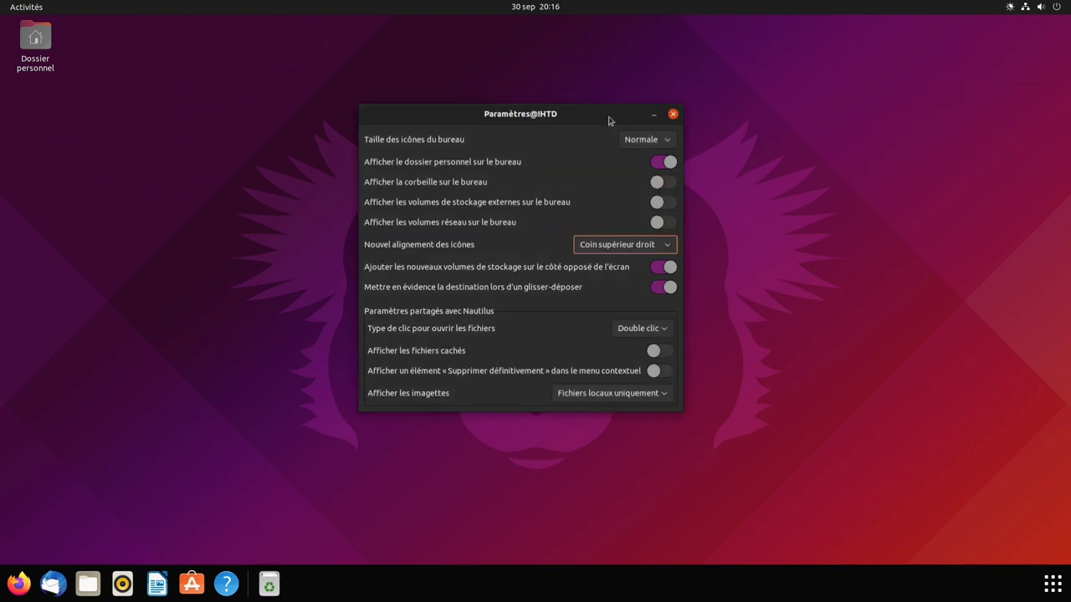
click(666, 162)
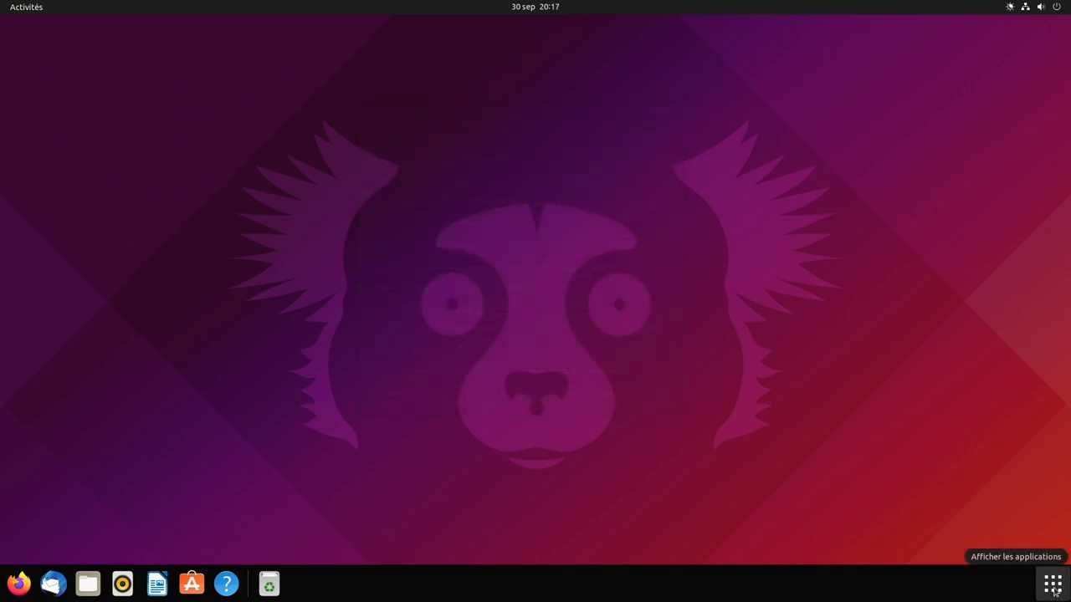
- Launch Gestionnaire de mises à jour from the app grid to install the 681,7 Mo of updates
click(1052, 584)
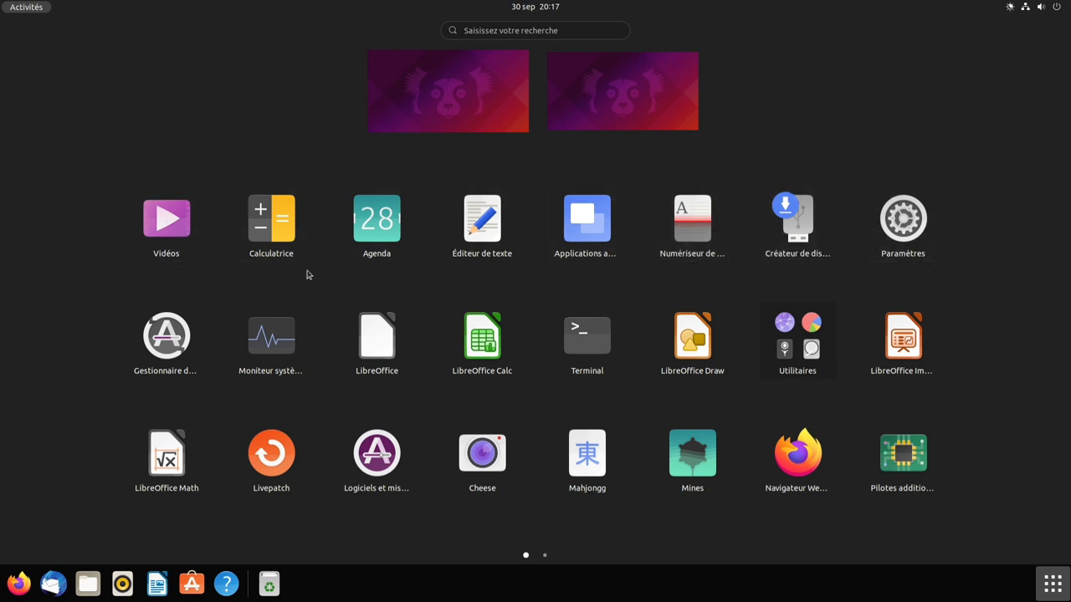
click(152, 341)
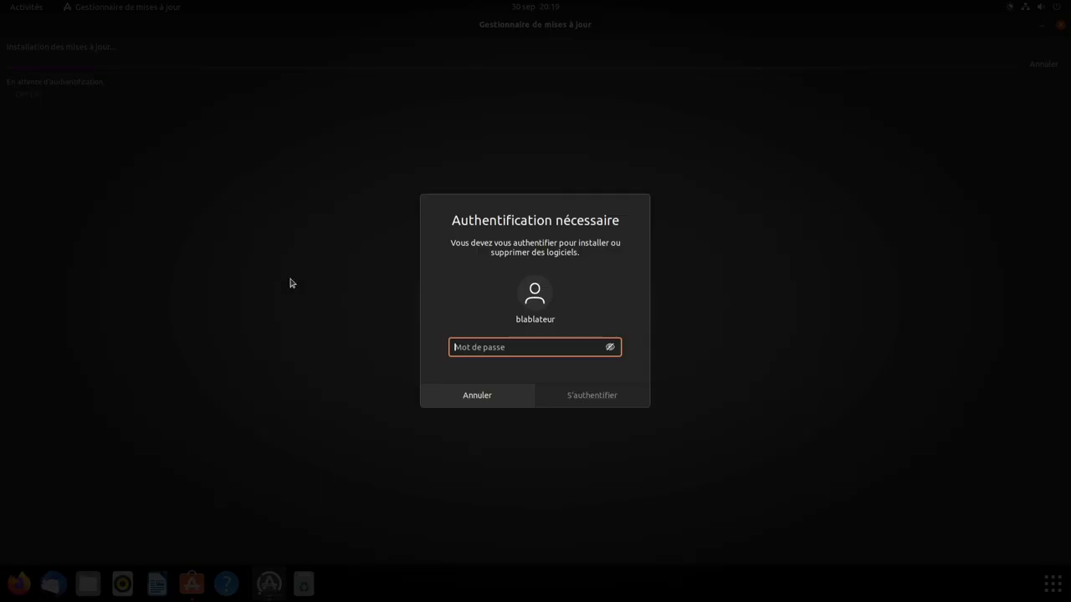
- Enter the account password to authorise the updates and expand the Détails progress
text(*******)
key(Return)
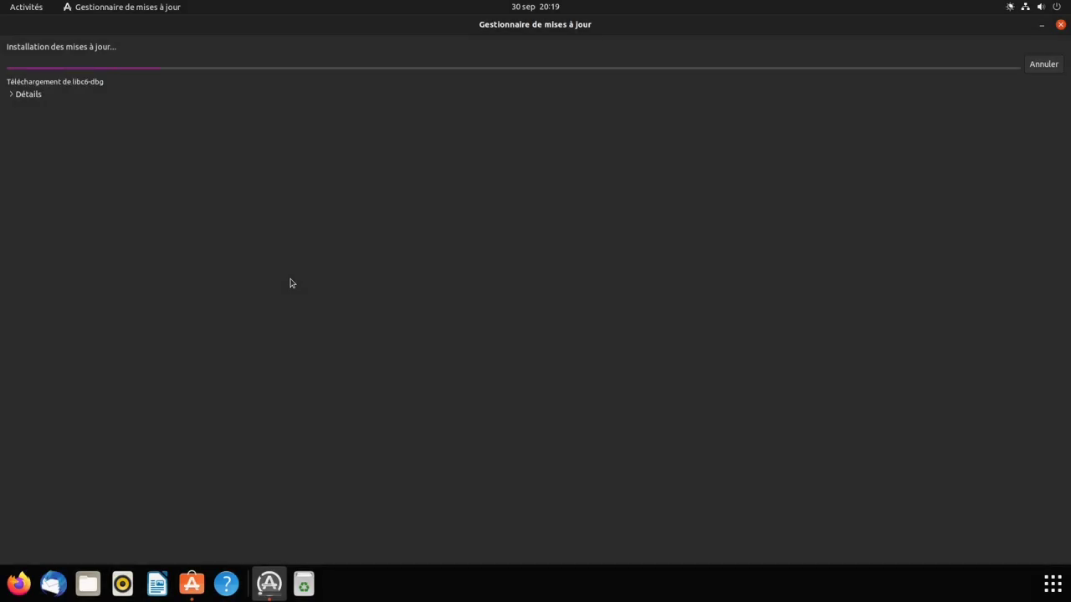
click(16, 94)
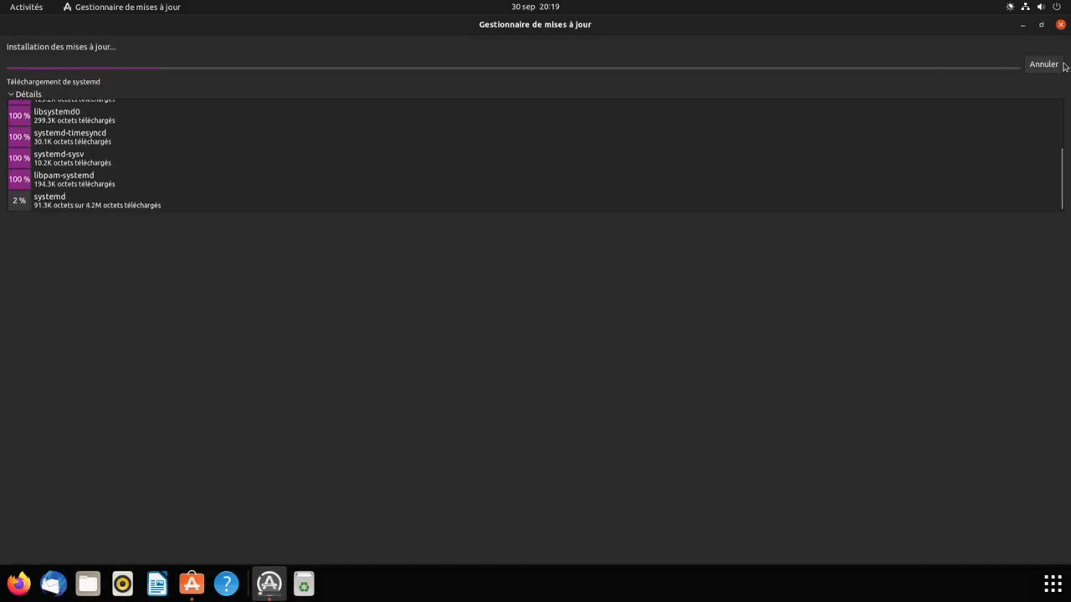
- Restore, move and shrink the update window until the restart-required notice appears
click(1040, 25)
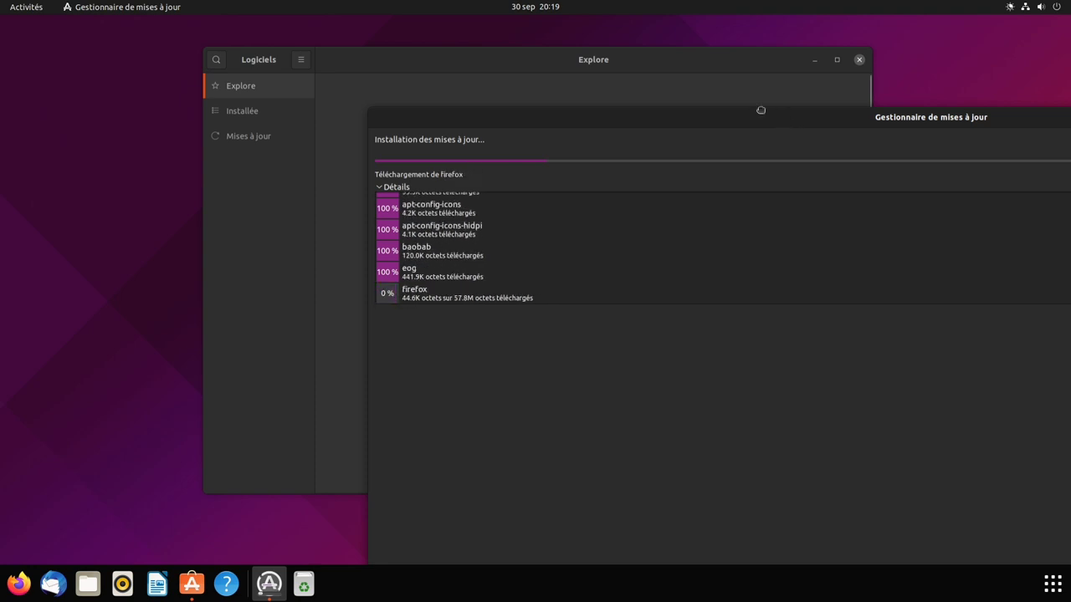
drag(761, 109, 686, 76)
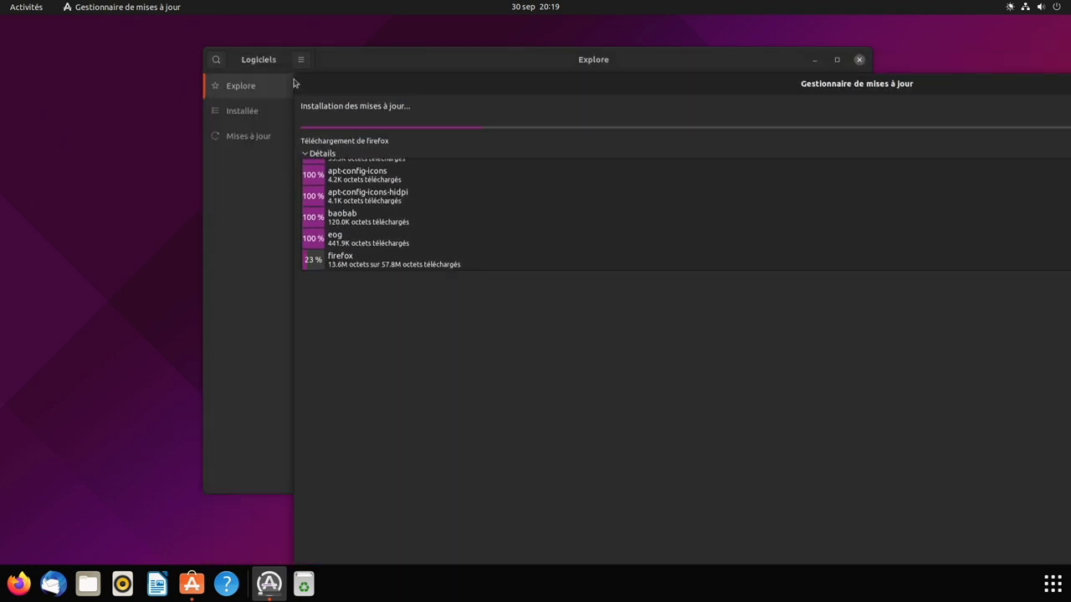
drag(294, 84, 252, 111)
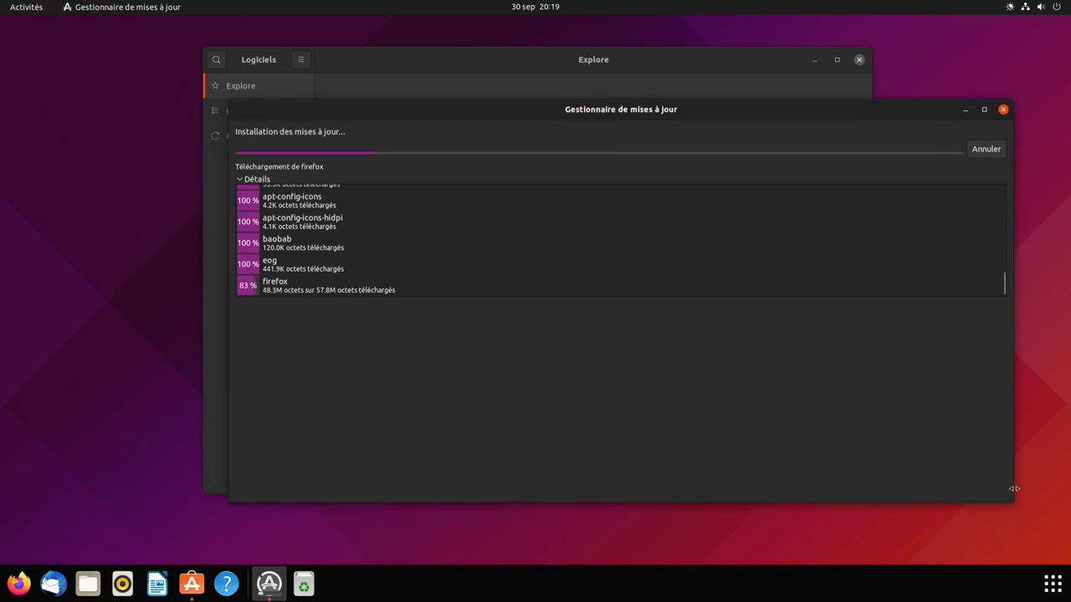
drag(1010, 499, 740, 464)
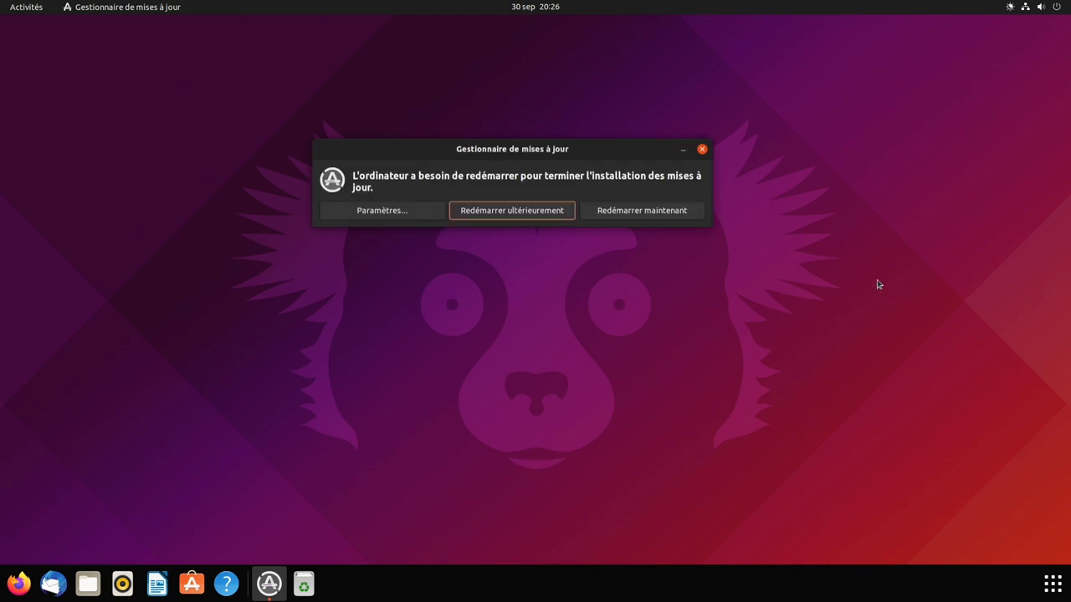
drag(448, 155, 451, 168)
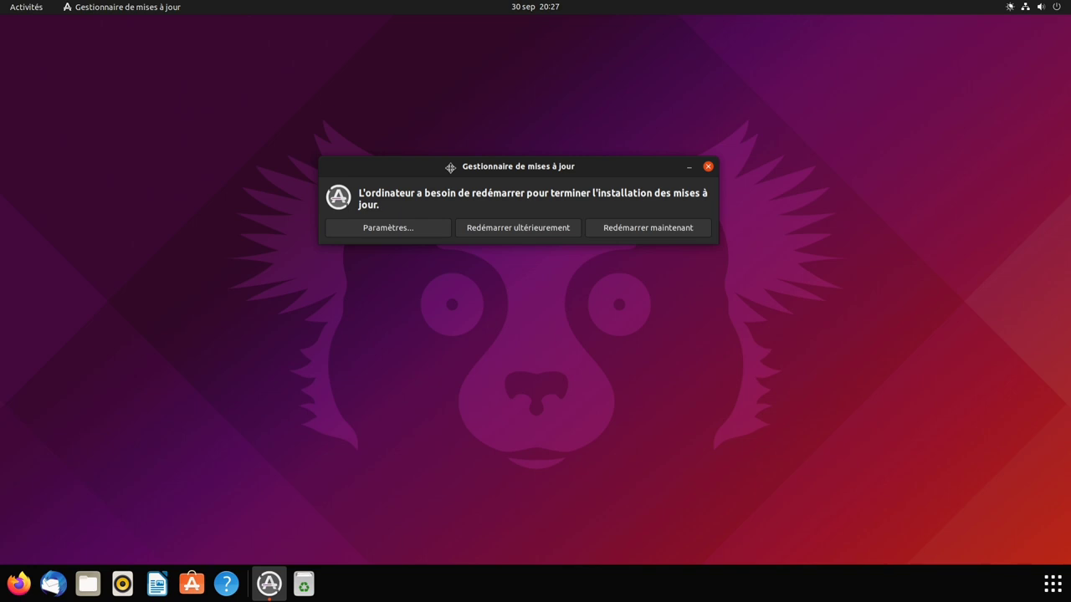
drag(450, 168, 451, 170)
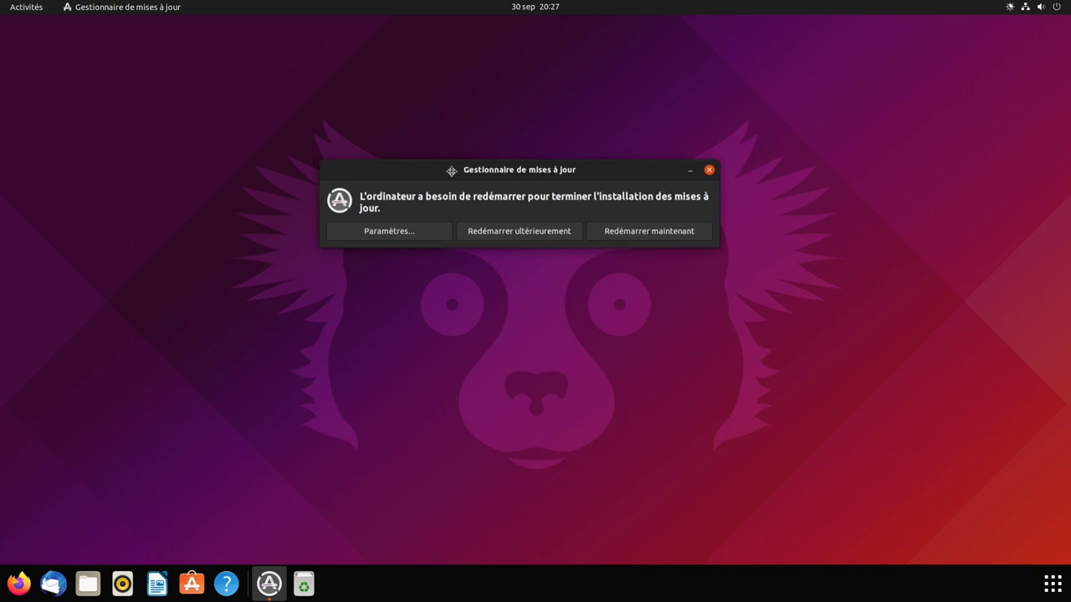
key(Tab)
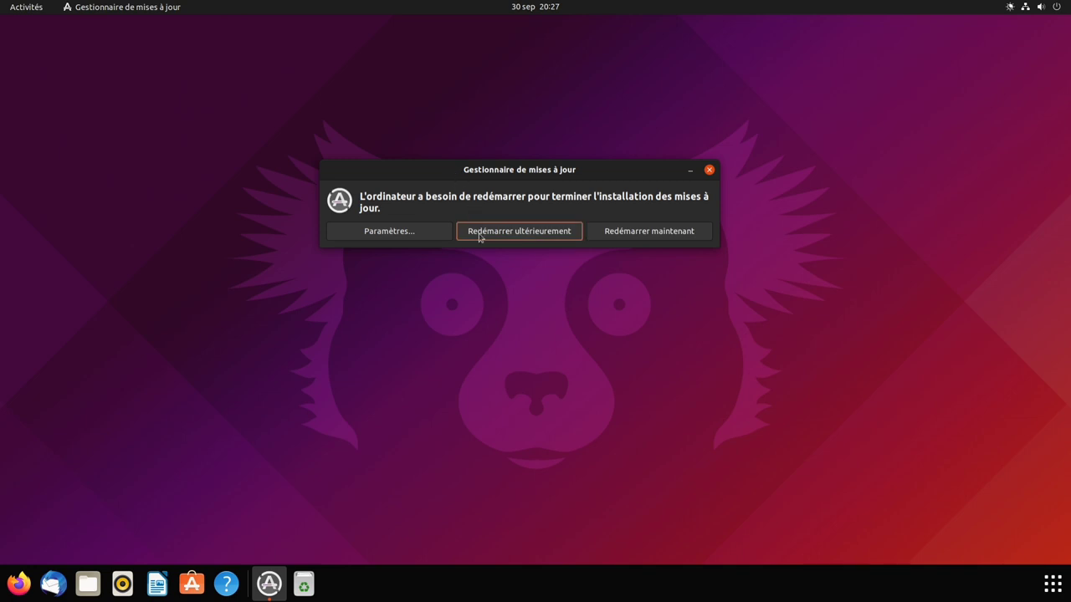
- Restart now and log back in by choosing the user account and entering its password
click(700, 237)
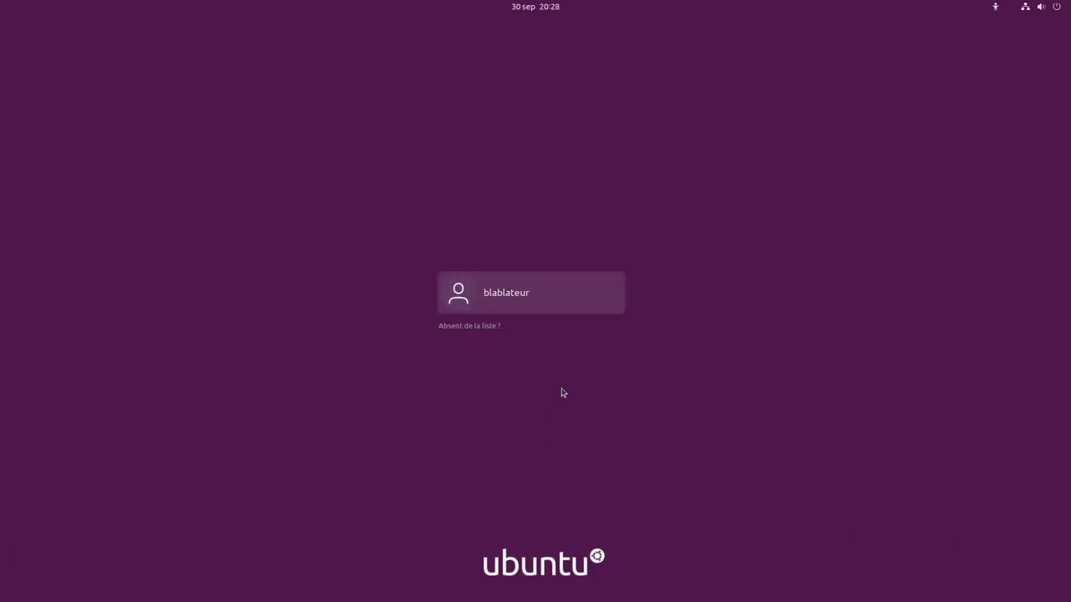
click(545, 297)
text(••)
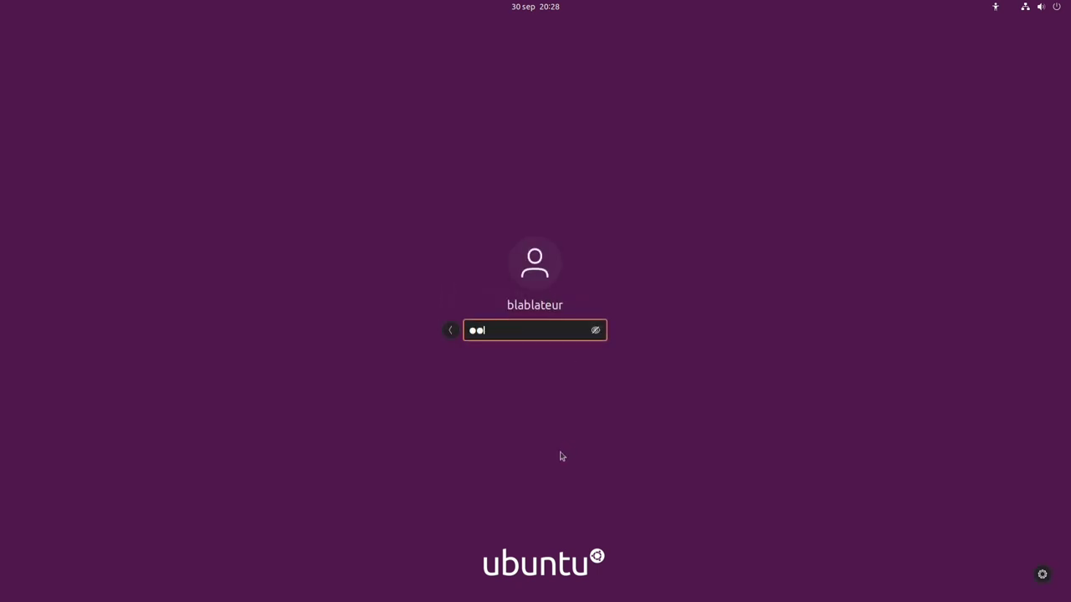
text(••••)
key(Return)
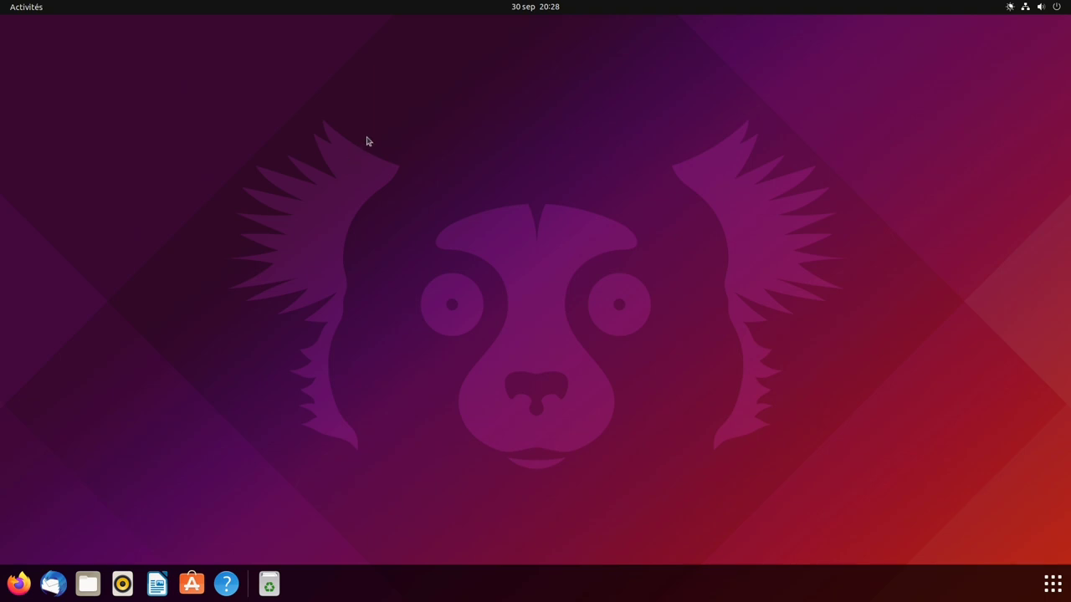
- Open Paramètres and switch the window theme to Clair on the Apparence page
drag(379, 131, 799, 405)
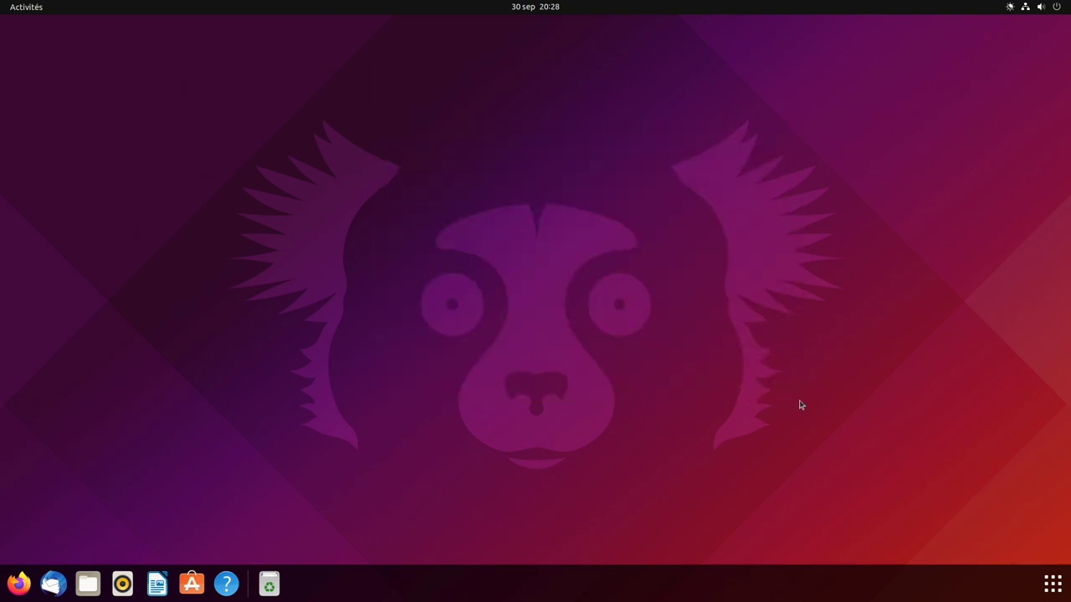
click(1055, 8)
click(989, 114)
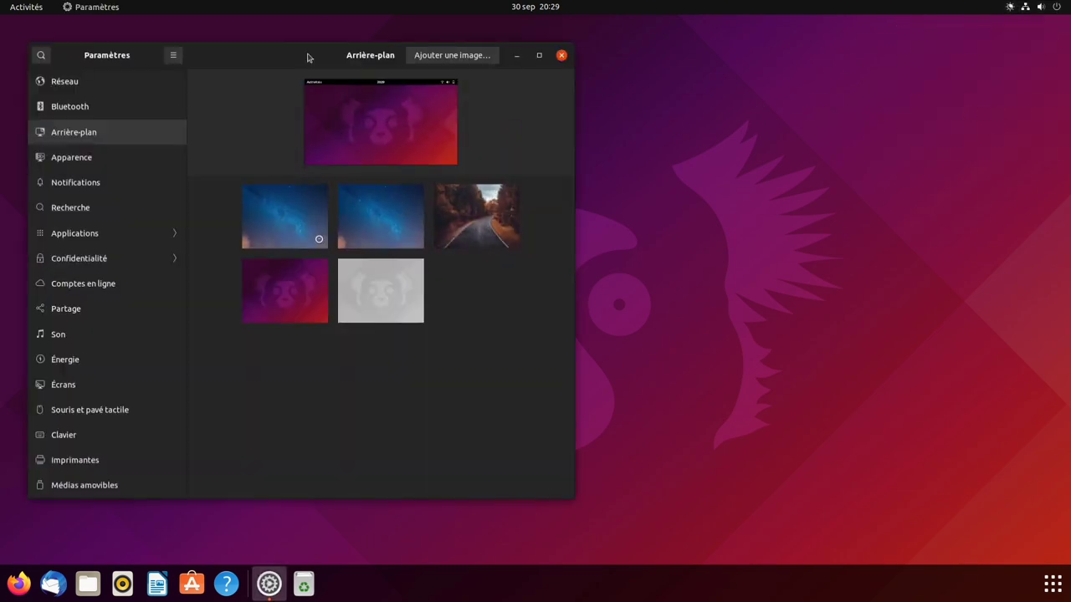
drag(306, 57, 578, 64)
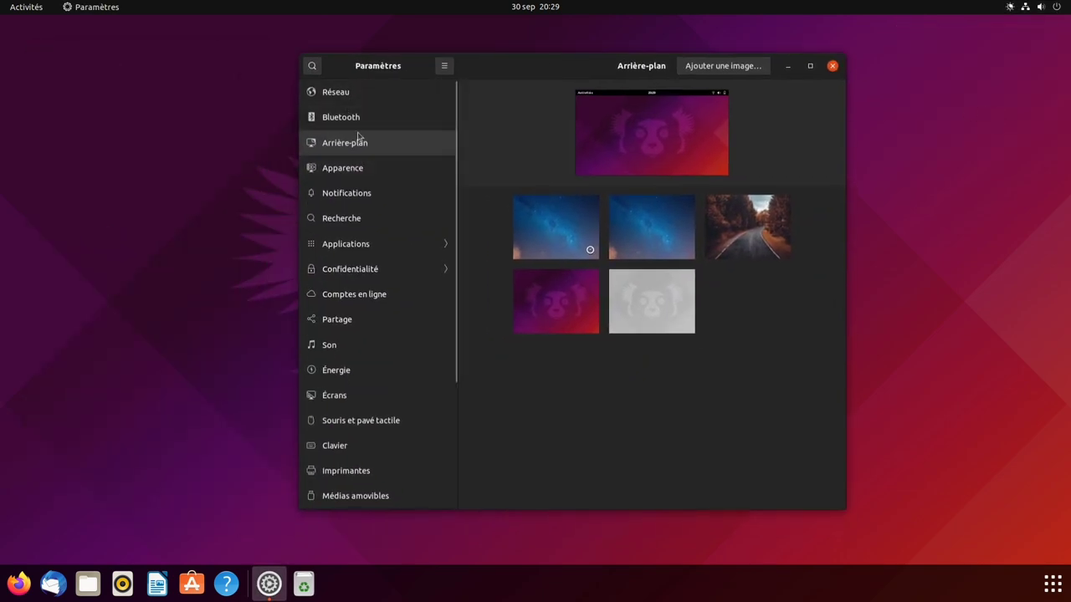
click(359, 166)
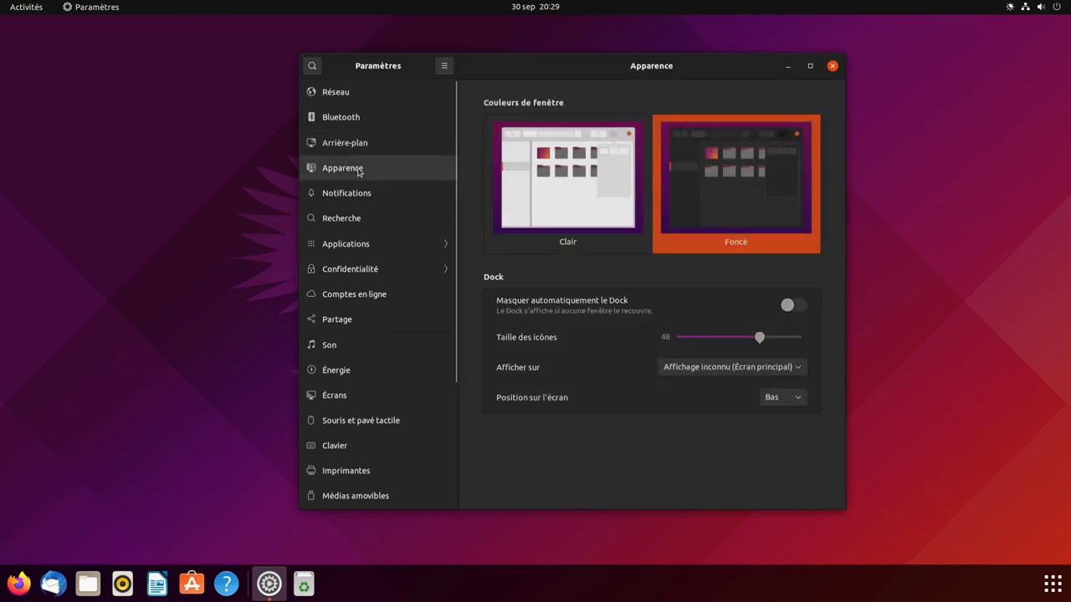
click(586, 212)
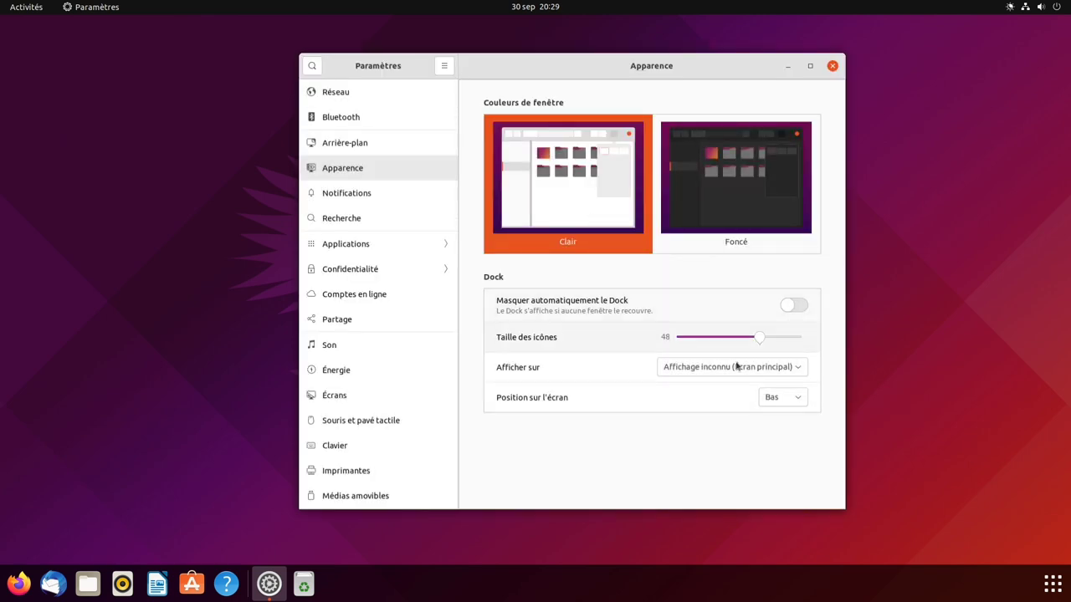
- Move the dock to the left edge (Gauche), close Paramètres and launch Ubuntu Software
click(788, 400)
click(780, 382)
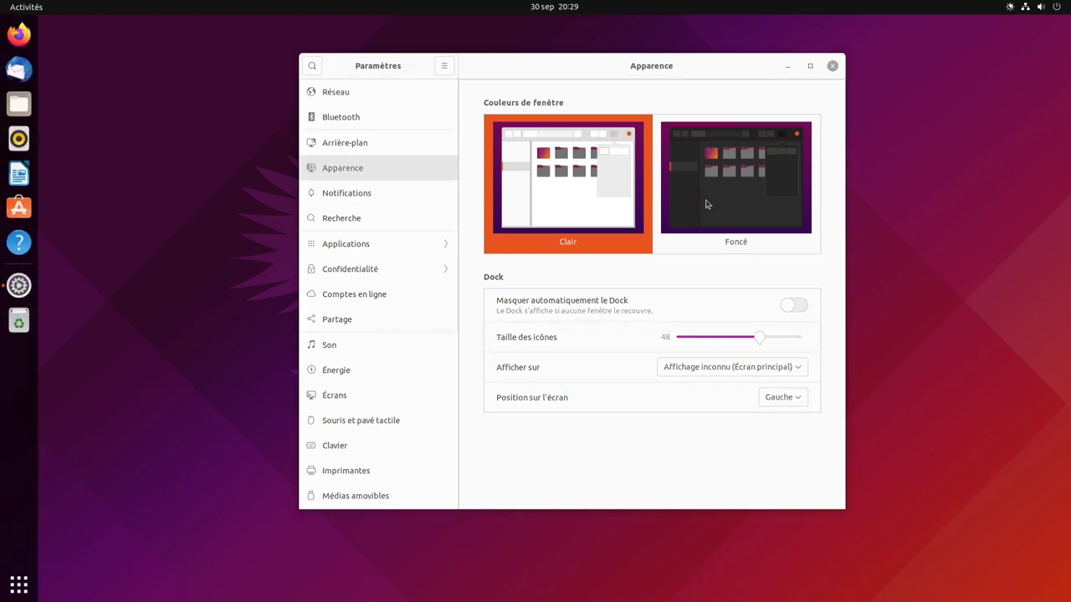
click(834, 66)
click(20, 209)
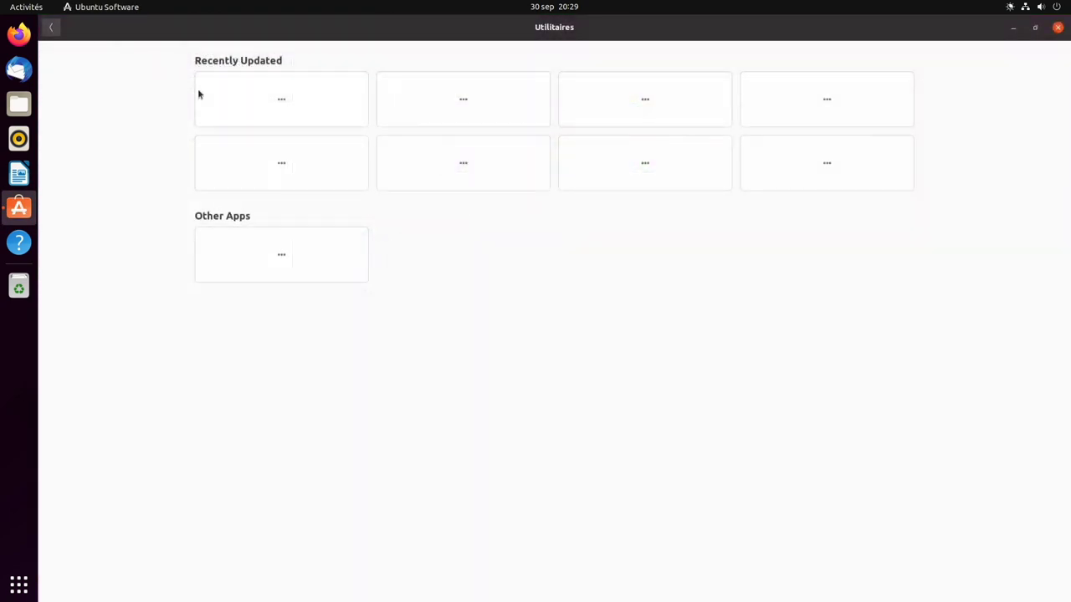
- Browse the Art and Design and Education categories, then close Ubuntu Software
click(53, 28)
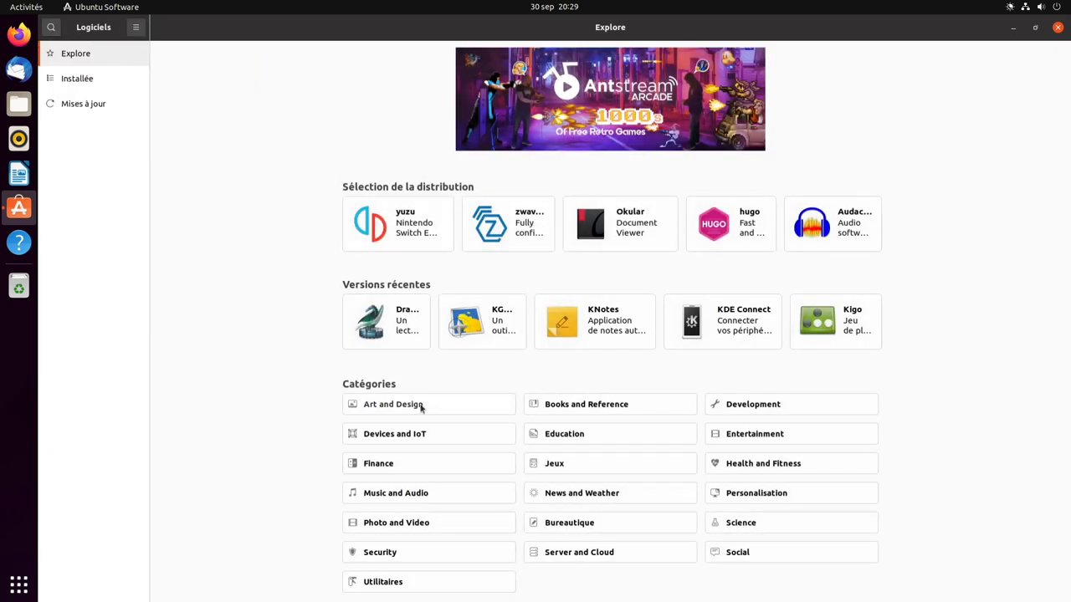
click(421, 407)
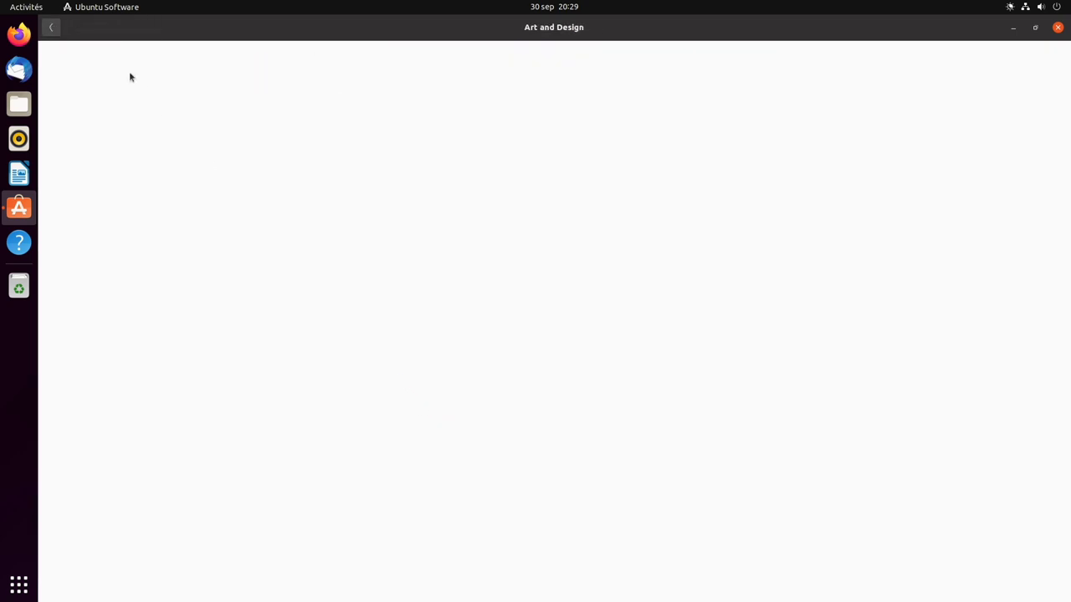
click(51, 30)
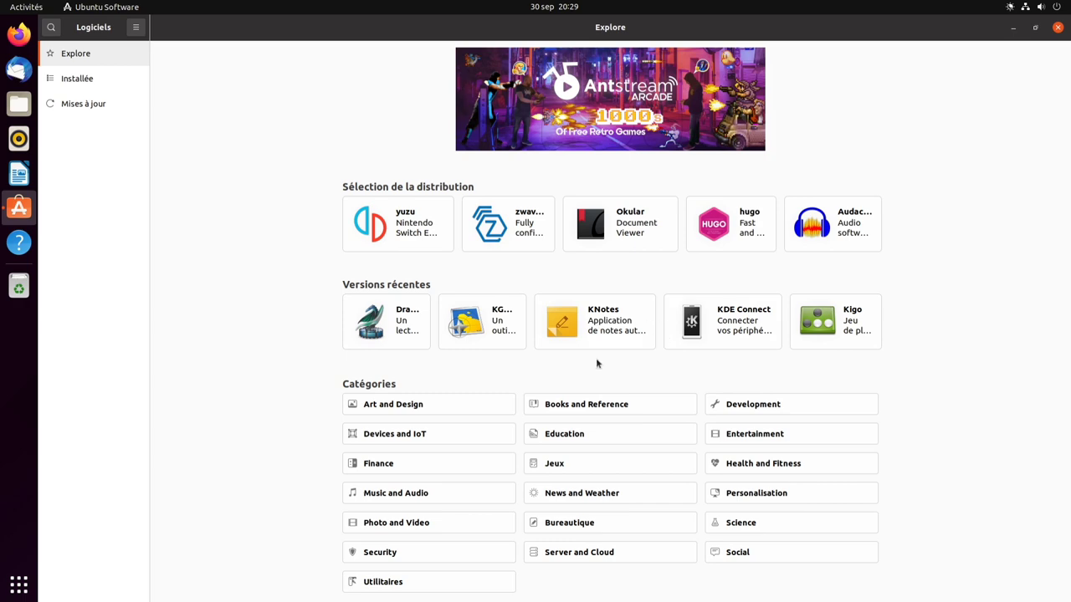
click(572, 436)
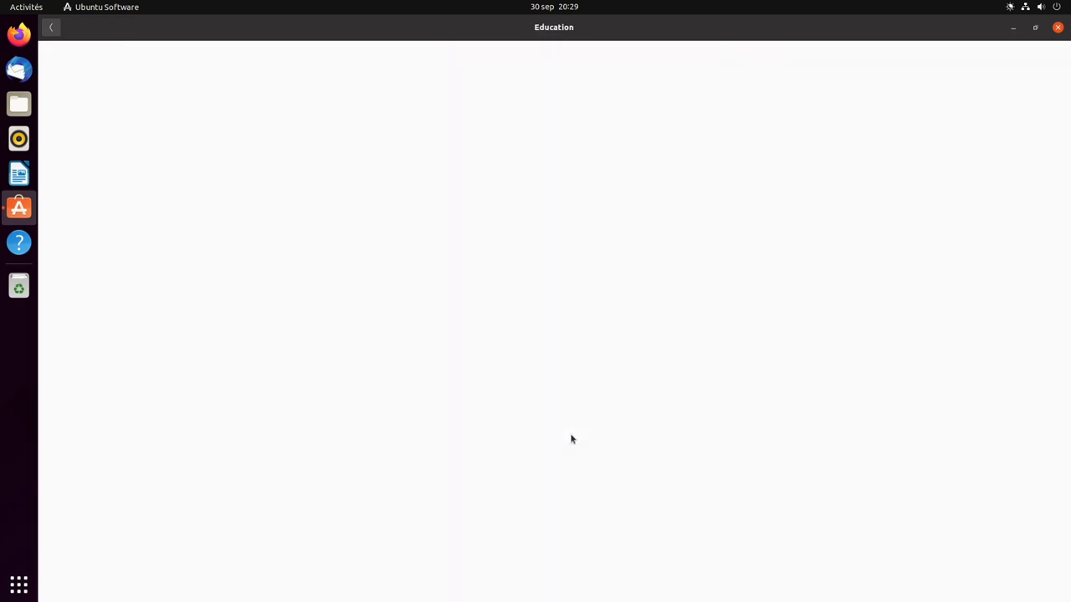
click(52, 30)
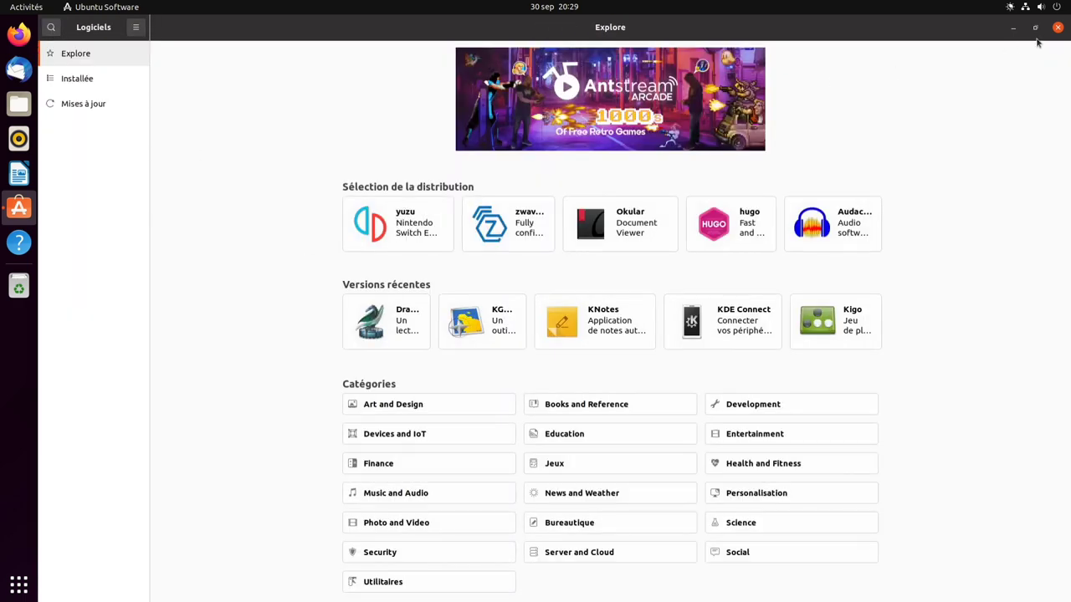
click(1057, 27)
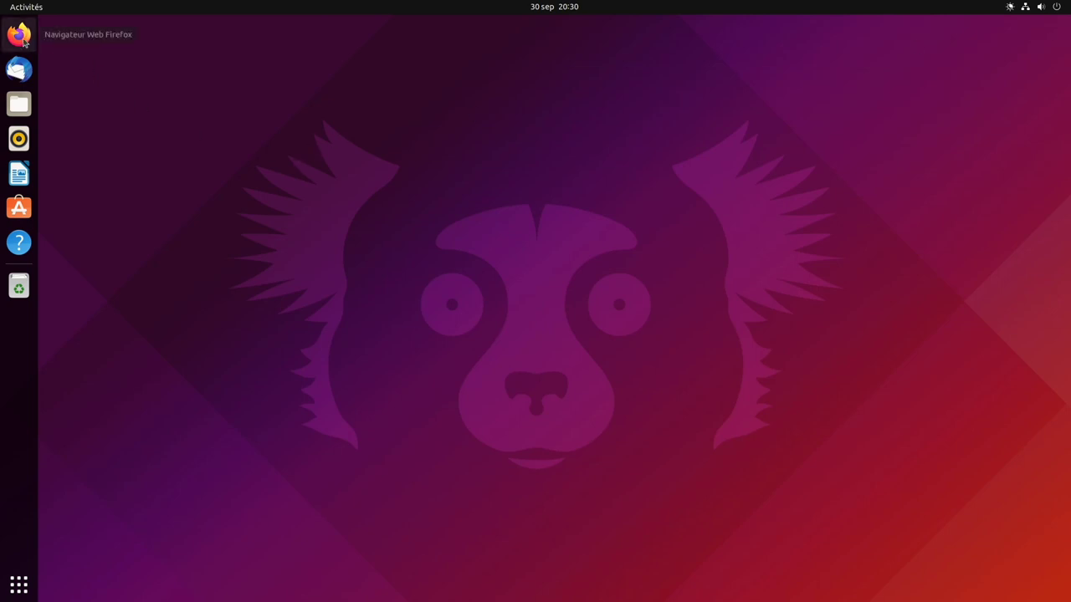
- Launch Firefox, Files and LibreOffice Writer from the dock and app grid
click(21, 37)
click(19, 104)
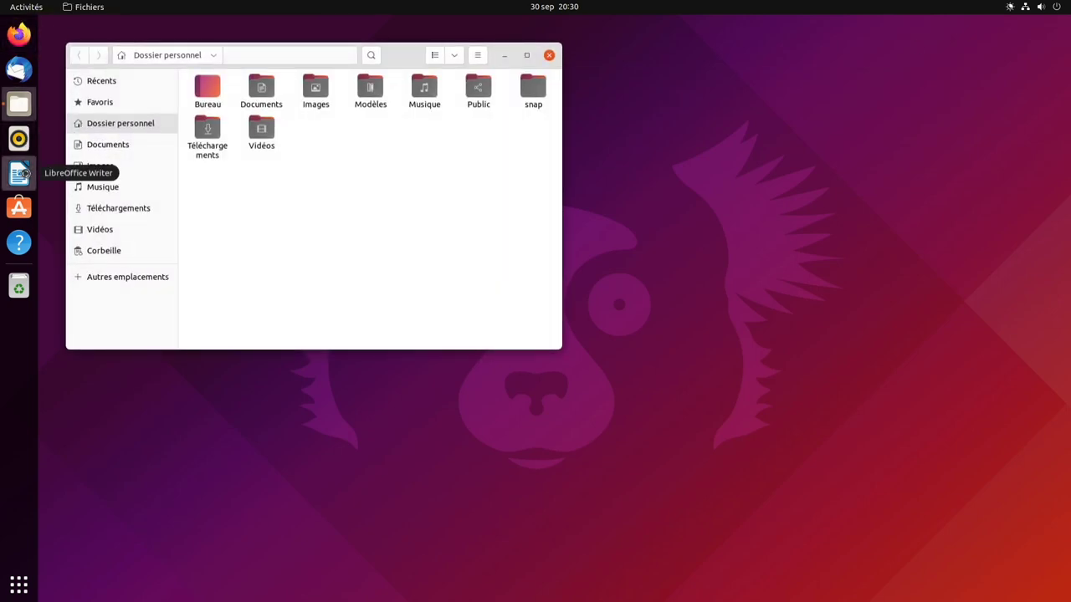
click(18, 584)
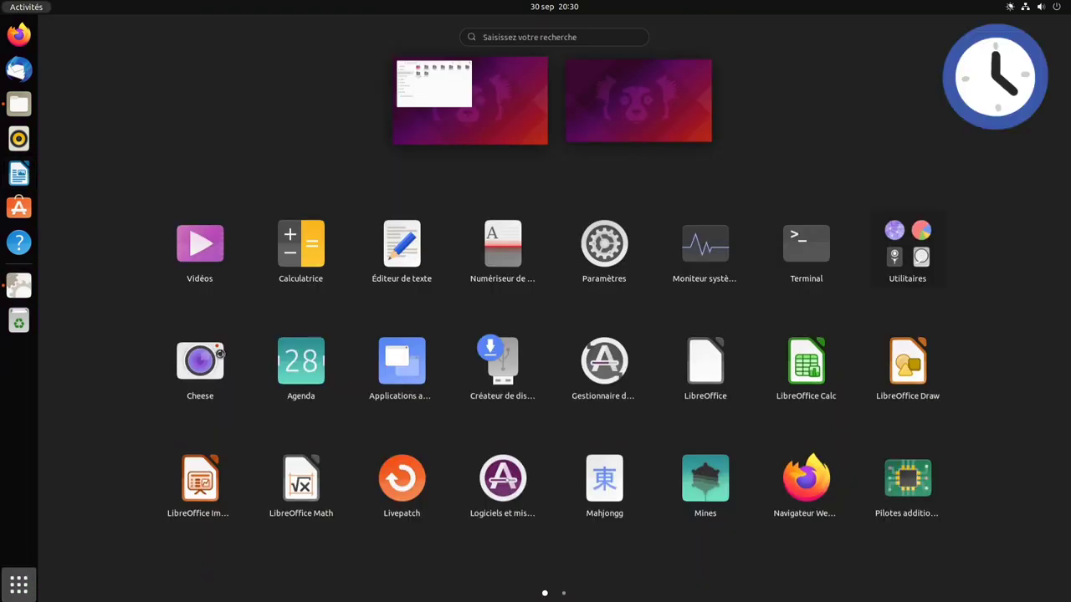
click(18, 584)
key(Return)
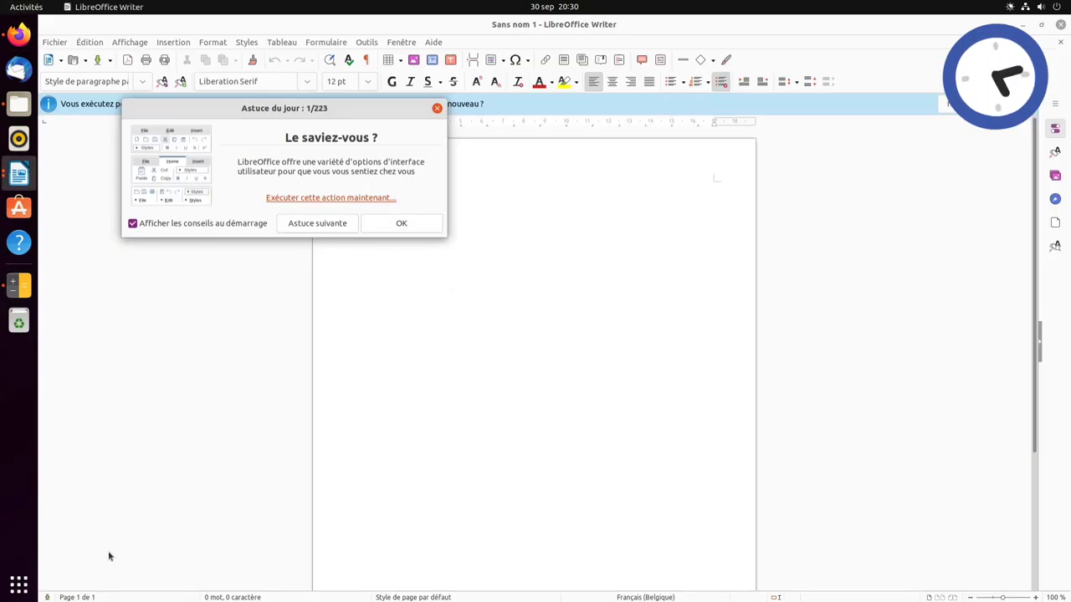
key(super+a)
- Launch Moniteur système and turn off smooth refresh in its preferences
click(300, 365)
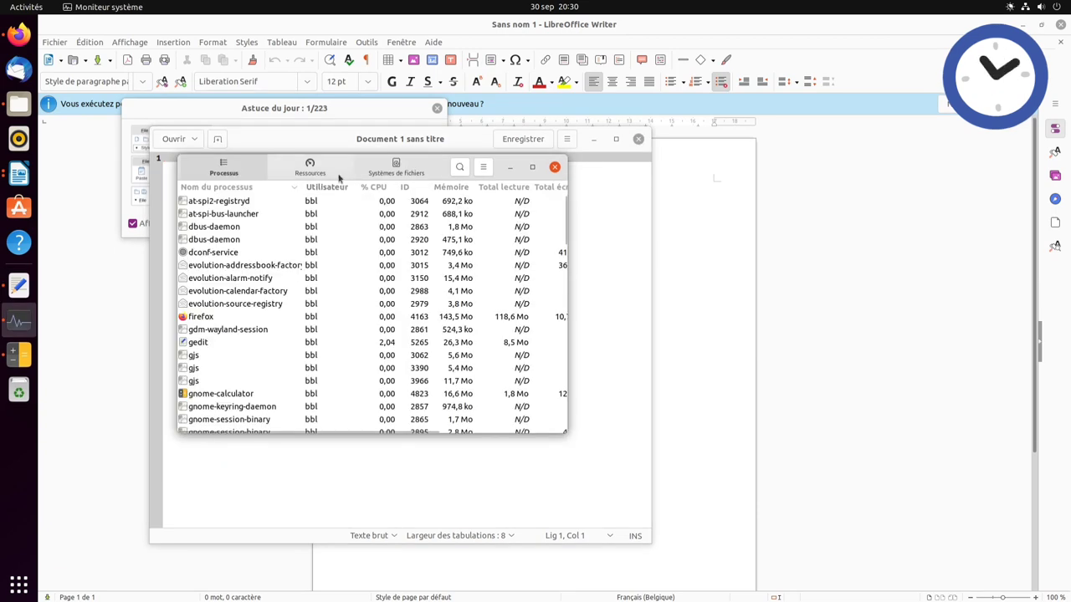
click(483, 169)
click(500, 221)
click(508, 219)
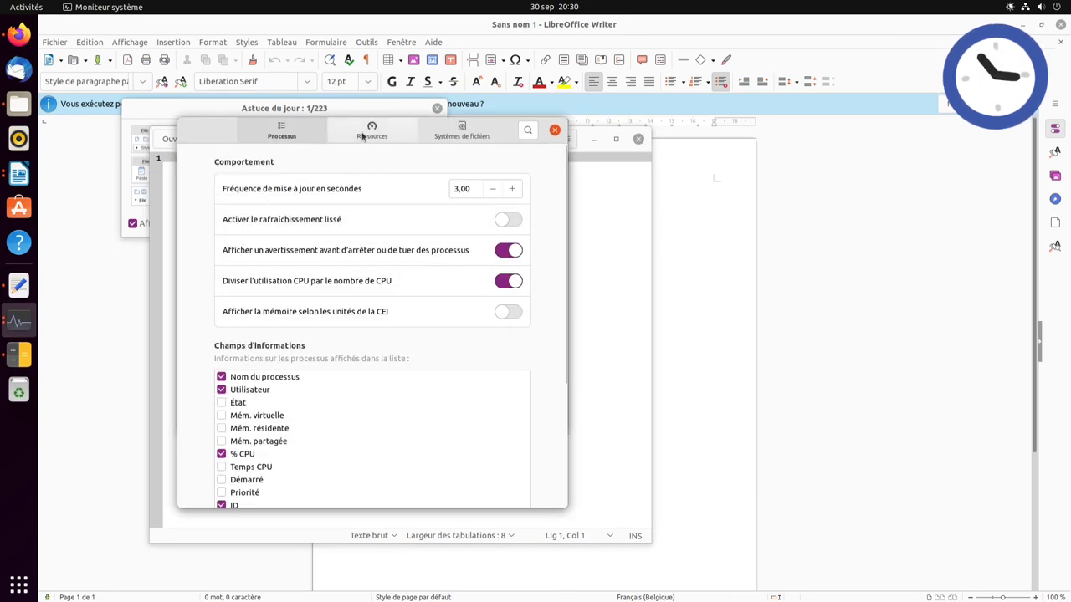
click(372, 130)
click(554, 130)
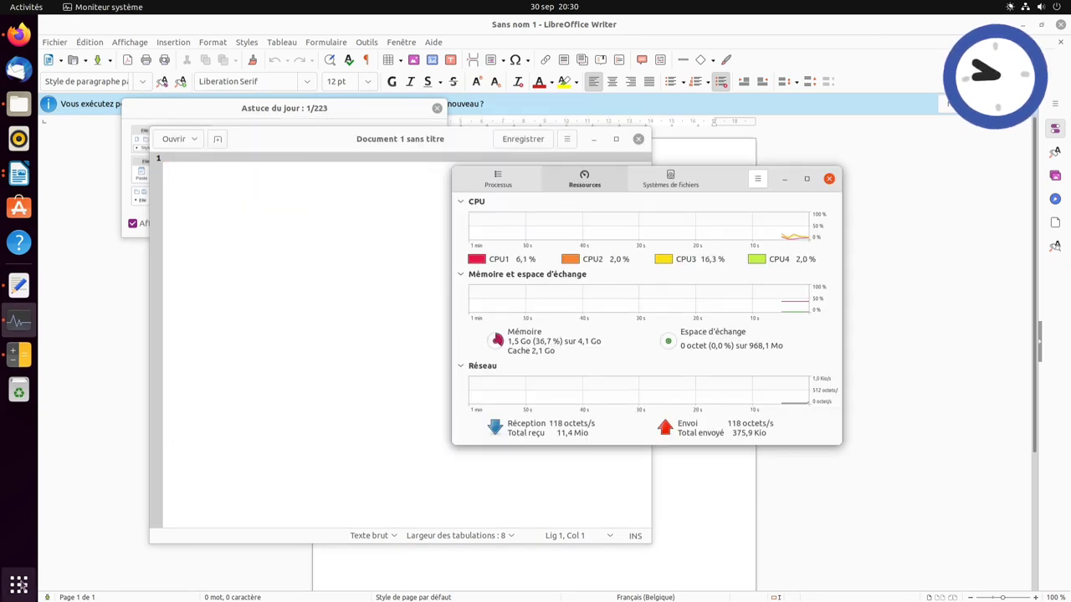
- Launch Terminal, plus Disques and Gestionnaire d'archives from the Utilitaires folder
click(18, 584)
click(601, 368)
click(18, 584)
click(806, 364)
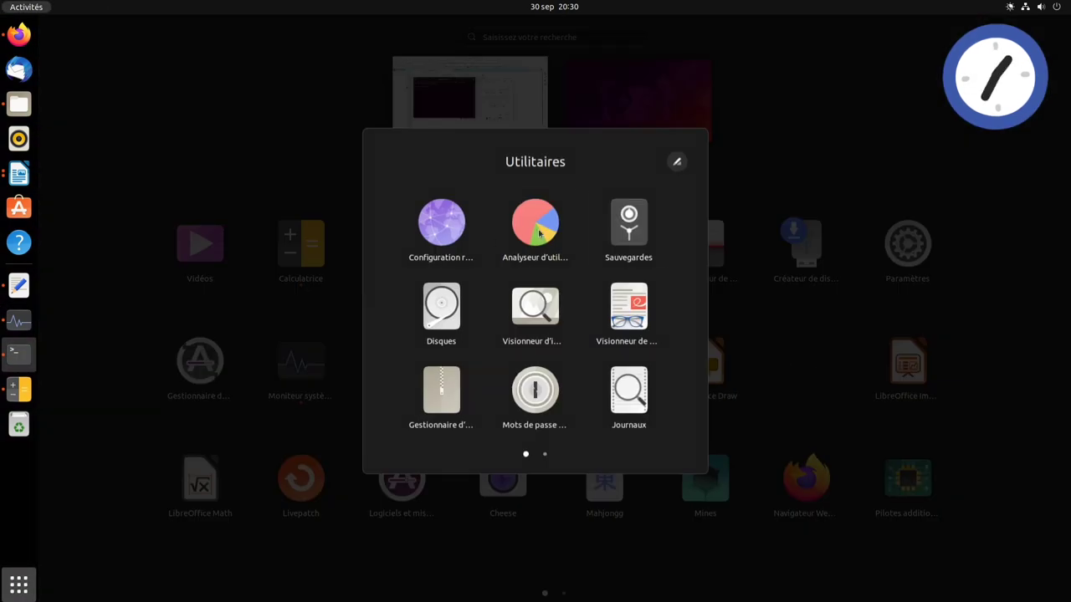
click(442, 311)
click(19, 584)
click(805, 364)
click(504, 365)
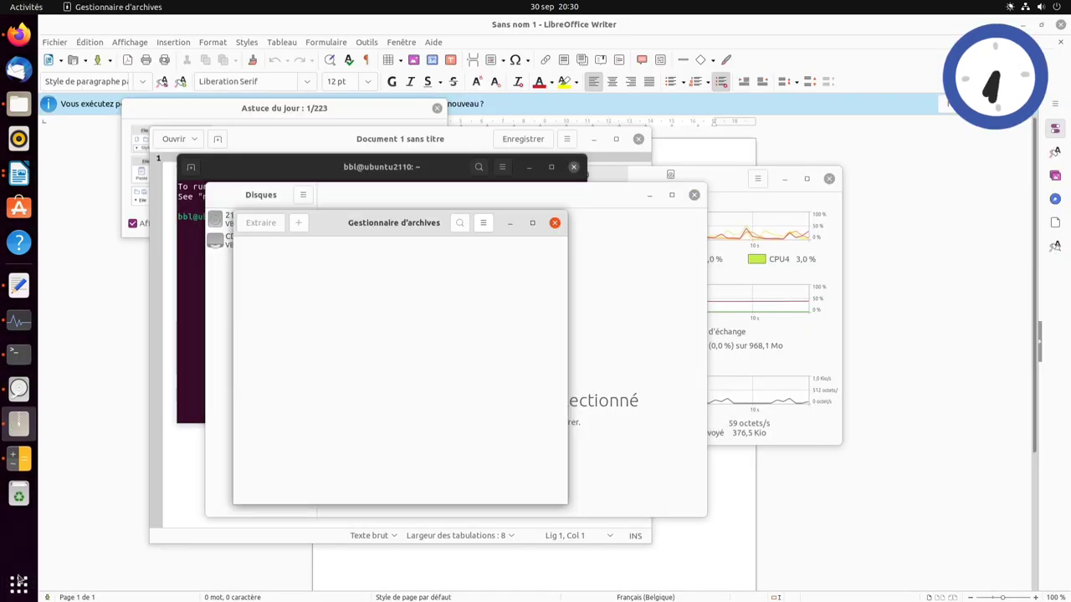
- Launch Transmission from the grid's second page, accept its welcome dialog, and view all windows in Activités
click(18, 584)
scroll(250, 376, down, 1)
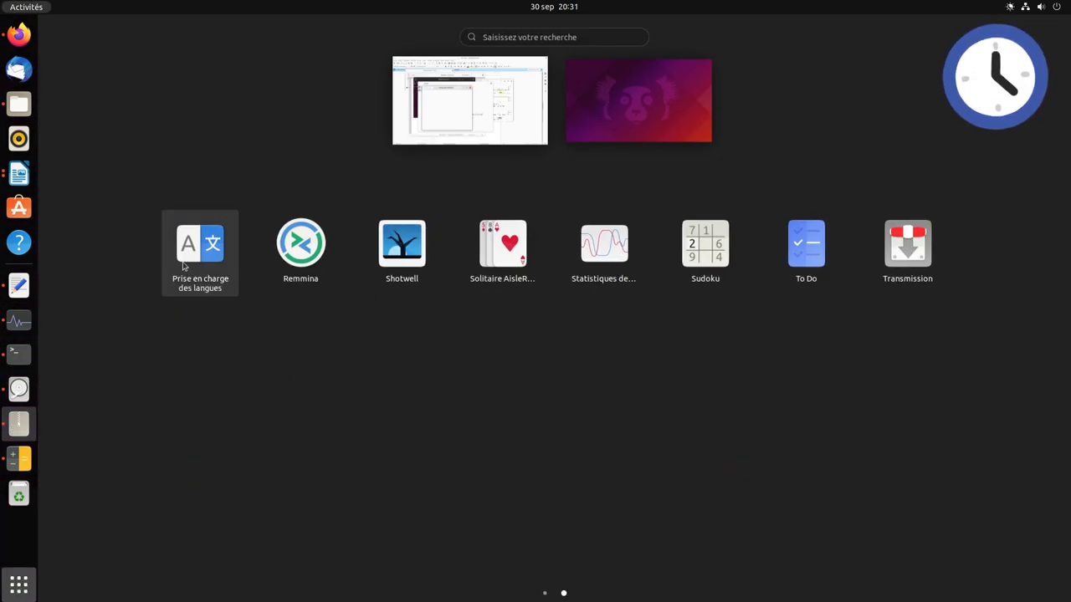
click(911, 262)
click(525, 415)
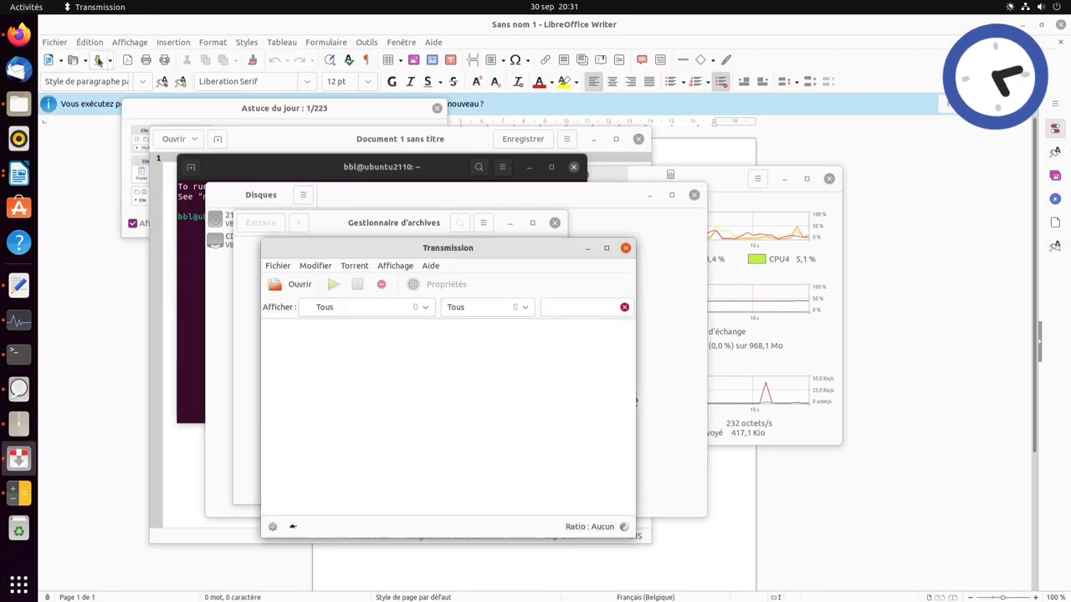
click(38, 8)
click(40, 12)
click(40, 12)
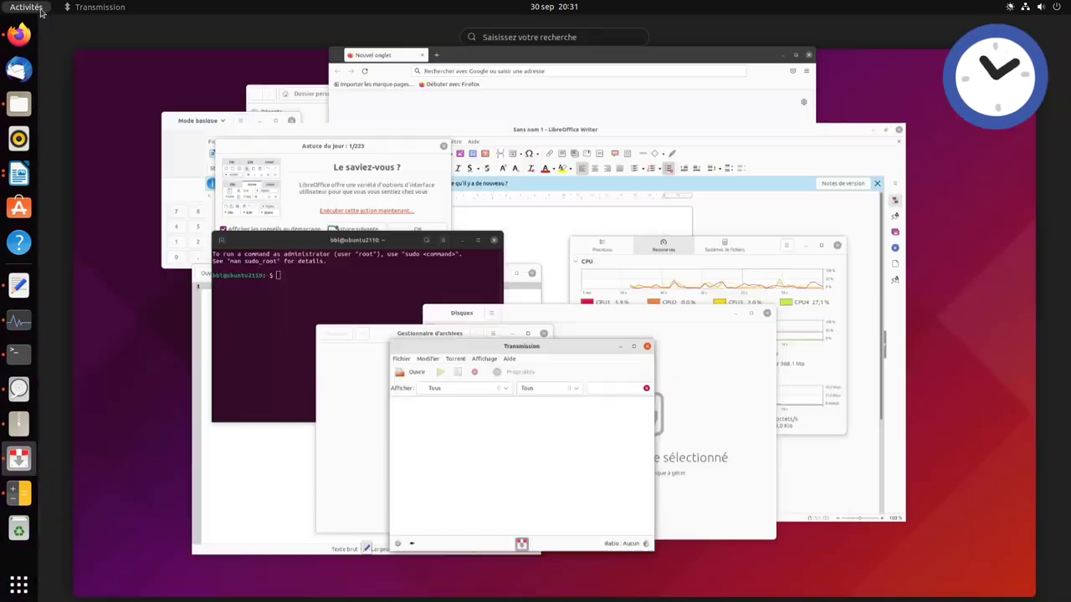
- Give Firefox, Writer, Terminal, Files, Text Editor, Disks, Transmission, Archive Manager and Calculator their own workspaces
drag(757, 167, 532, 71)
drag(556, 343, 585, 71)
drag(644, 251, 619, 71)
drag(401, 261, 678, 72)
drag(795, 217, 381, 72)
drag(792, 243, 707, 77)
drag(687, 463, 737, 77)
drag(469, 335, 761, 72)
drag(209, 293, 771, 77)
click(318, 85)
- Visit the Firefox and Writer workspaces from the overview, dismissing Writer's tip of the day
key(super)
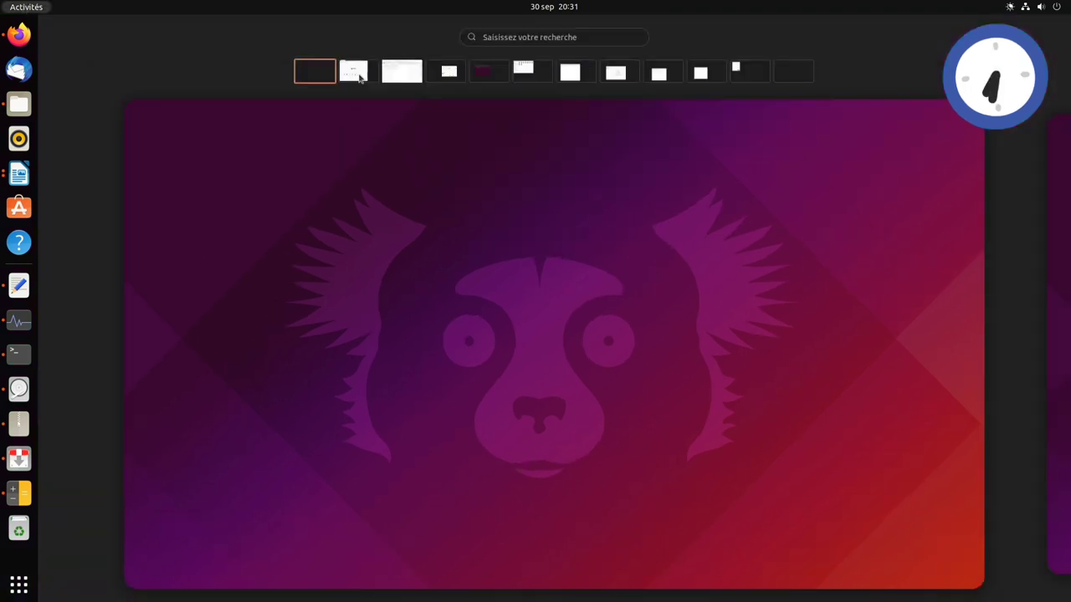
click(360, 77)
click(796, 196)
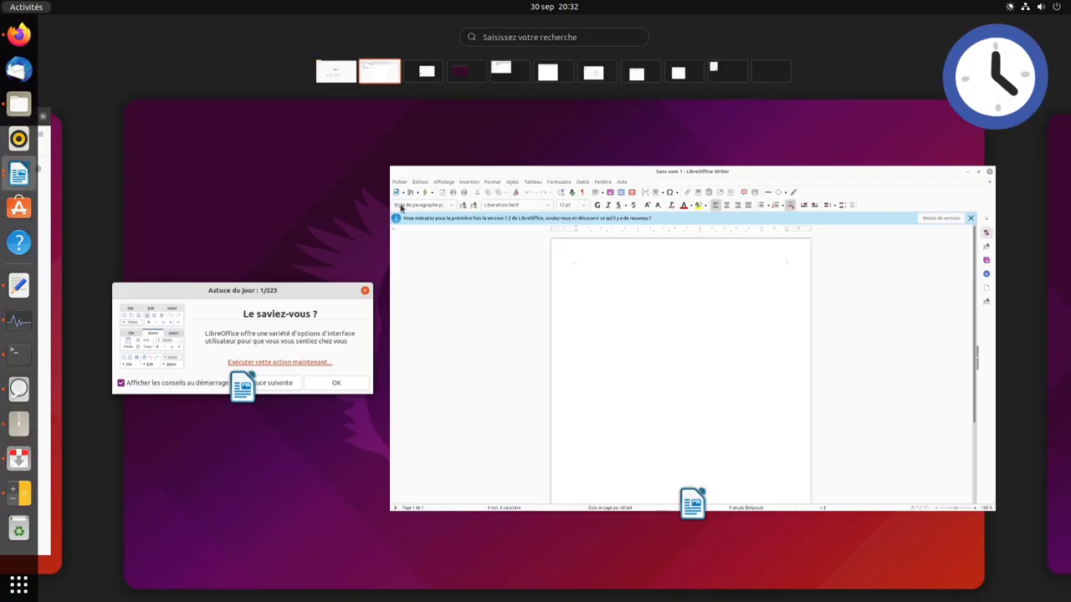
click(402, 208)
click(401, 222)
- Visit the System Monitor, Terminal, Files, Text Editor and Disks workspaces in turn
key(super)
click(19, 321)
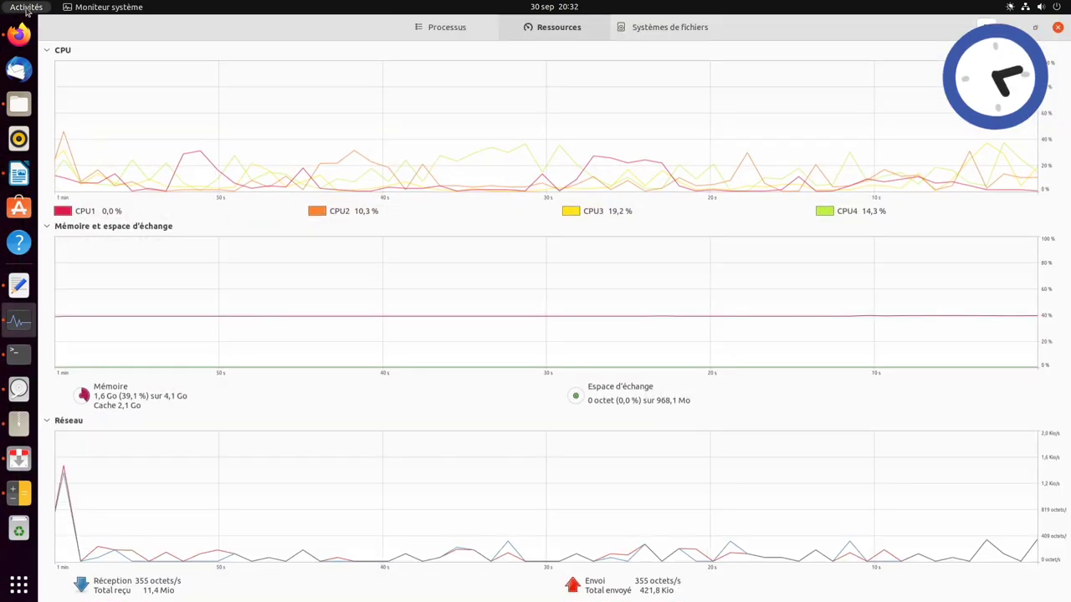
click(25, 10)
click(18, 353)
key(super)
click(19, 104)
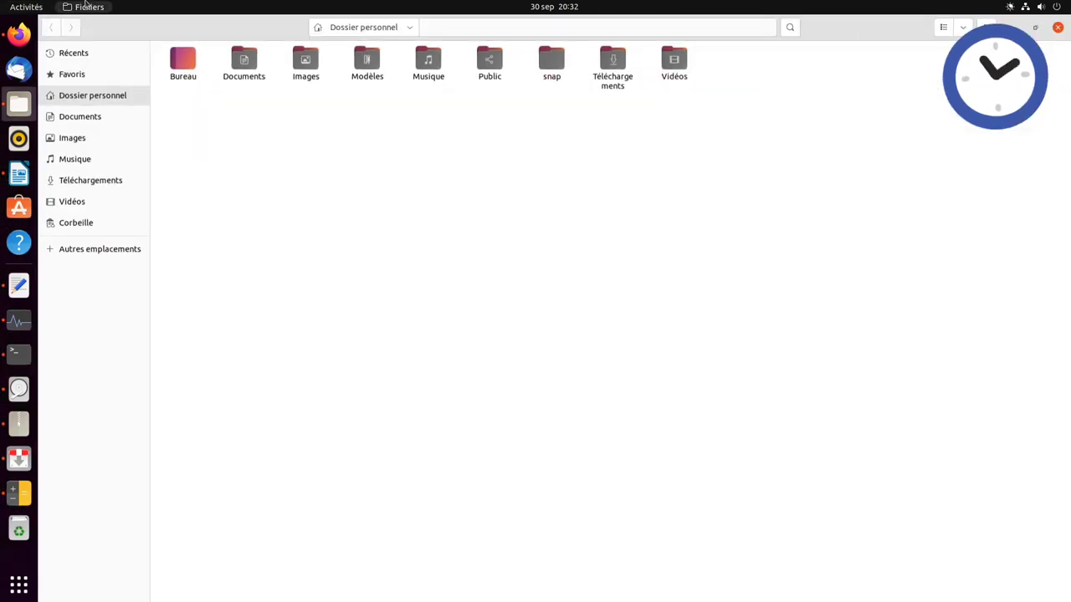
key(super)
click(550, 72)
key(super)
key(super)
click(594, 73)
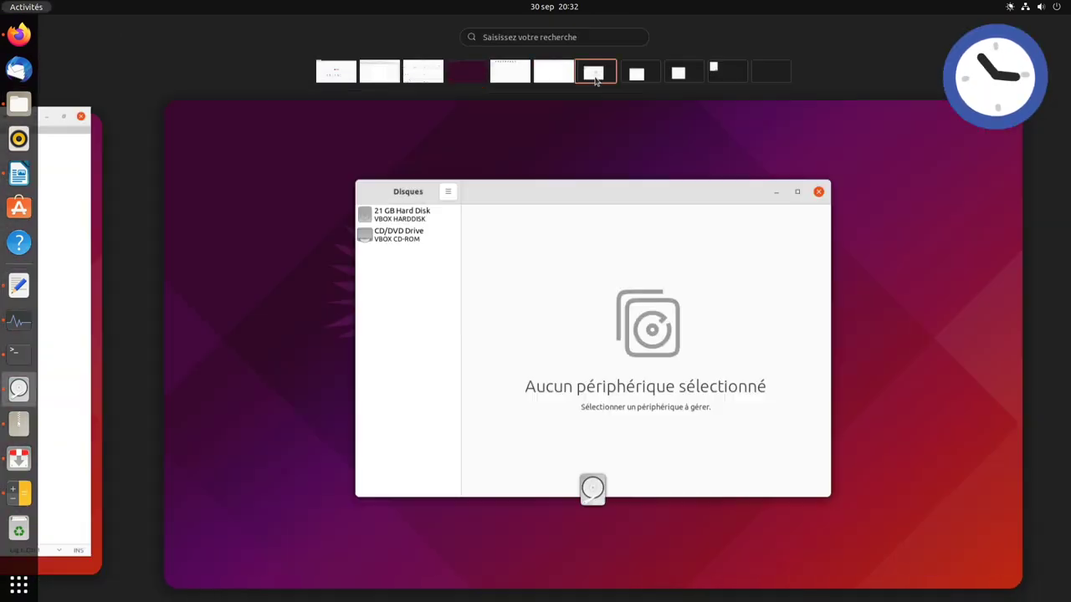
- Maximize the Disks, Transmission, Archive Manager and Calculator windows, ending on the Calculator workspace
key(super+Up)
key(super+Page_Down)
key(super+Up)
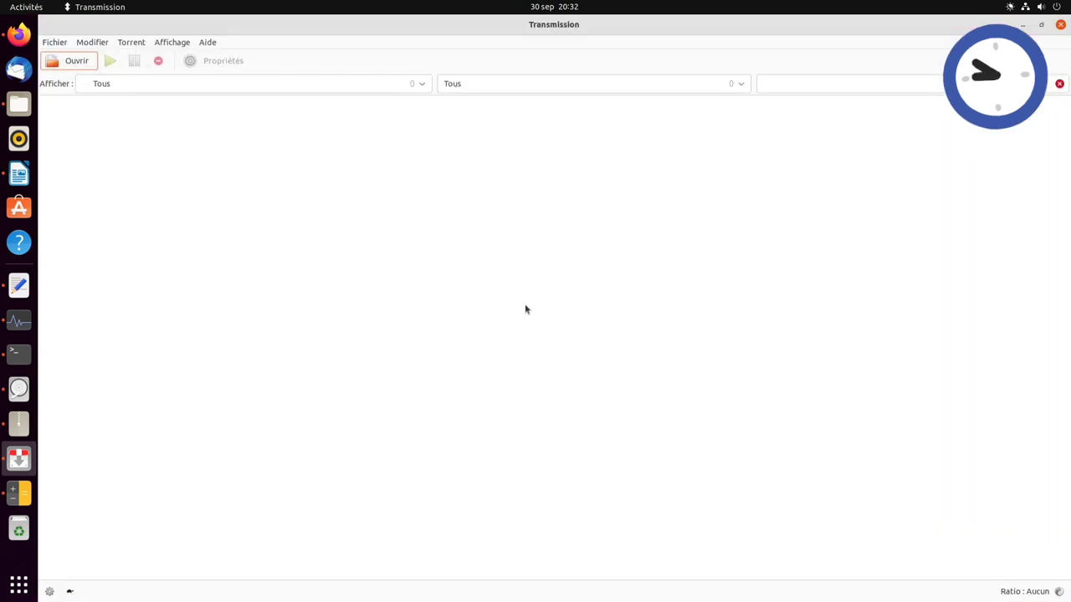
key(super+Page_Down)
key(super+Up)
key(super+Page_Down)
key(super+Up)
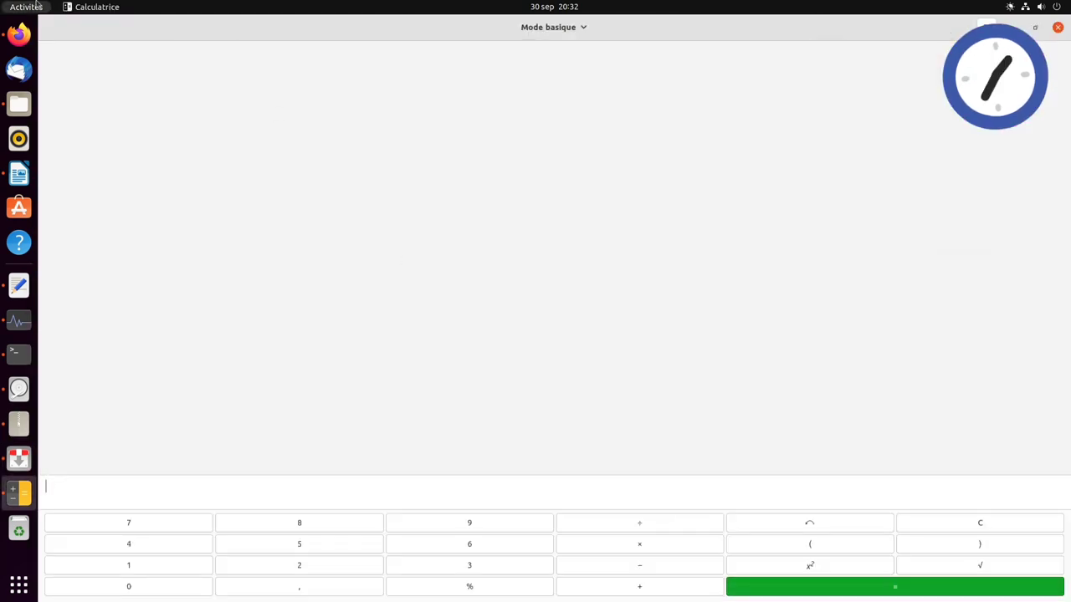
click(31, 9)
click(336, 226)
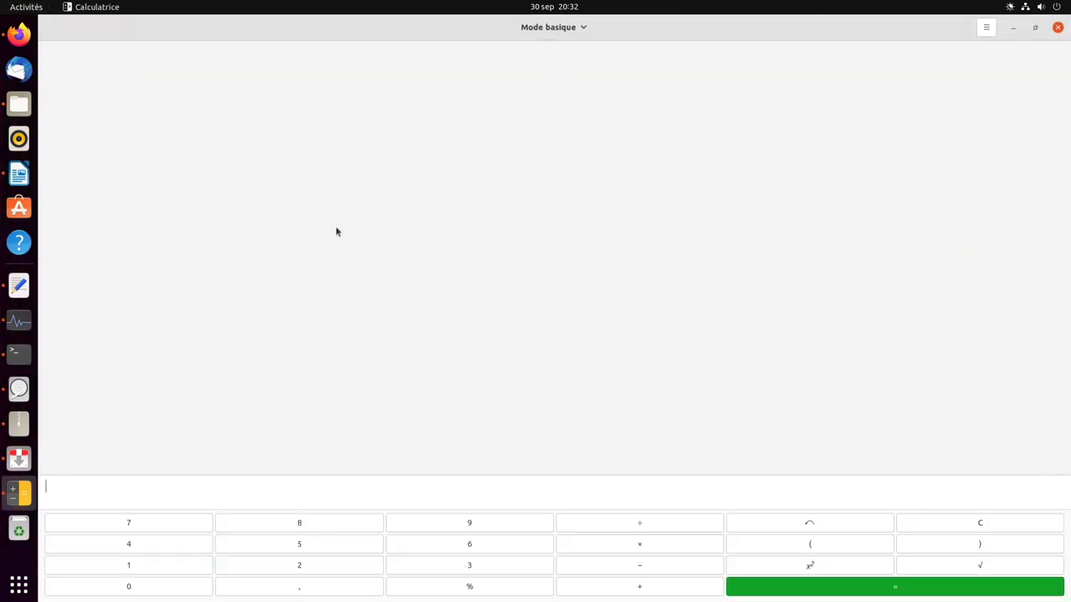
- Cycle back through the workspaces with Super+Page Up/Down to the first one with Firefox
key(super+Page_Up)
key(super+Page_Up)
key(super+Page_Up)
key(super+Page_Up)
key(super+Page_Up)
key(super+Page_Up)
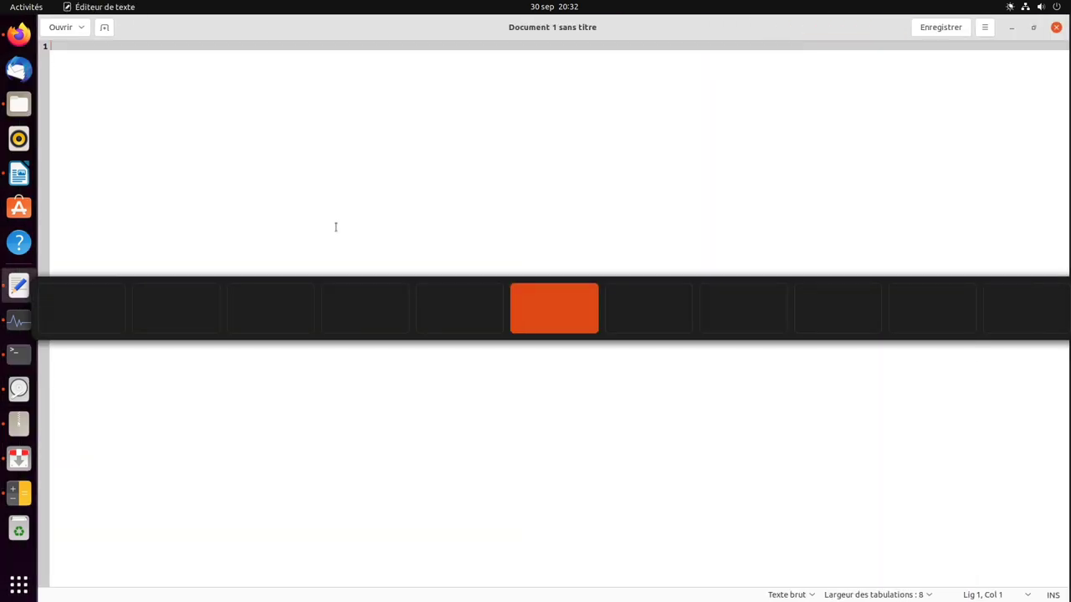
key(super+Page_Up)
key(super+Page_Up)
key(super+Page_Up)
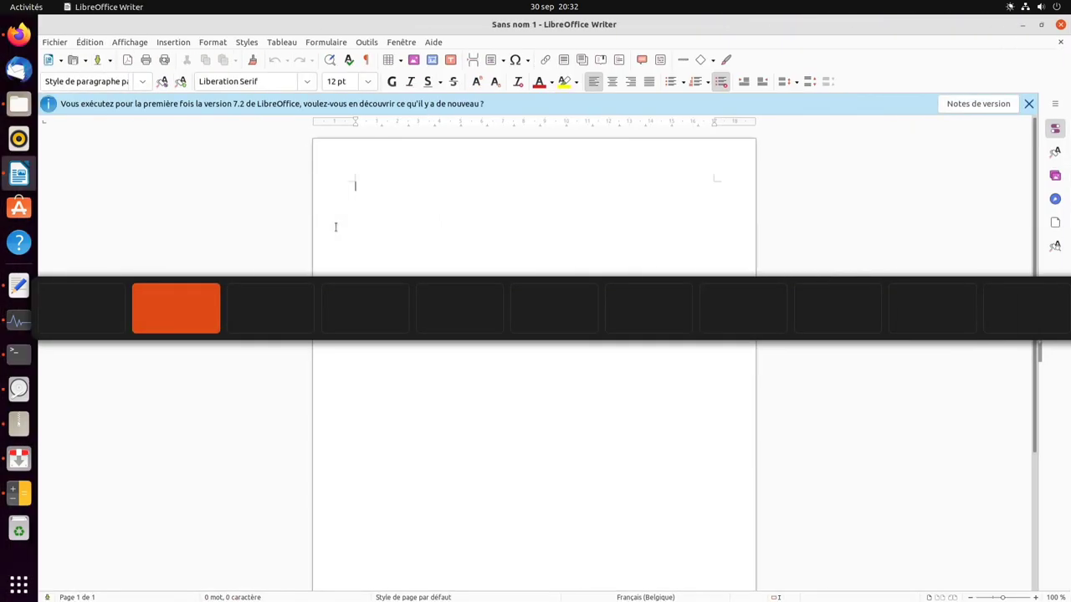
key(super+Page_Down)
key(super+Page_Down)
key(super+Page_Down)
key(super+Page_Down)
key(super+Page_Down)
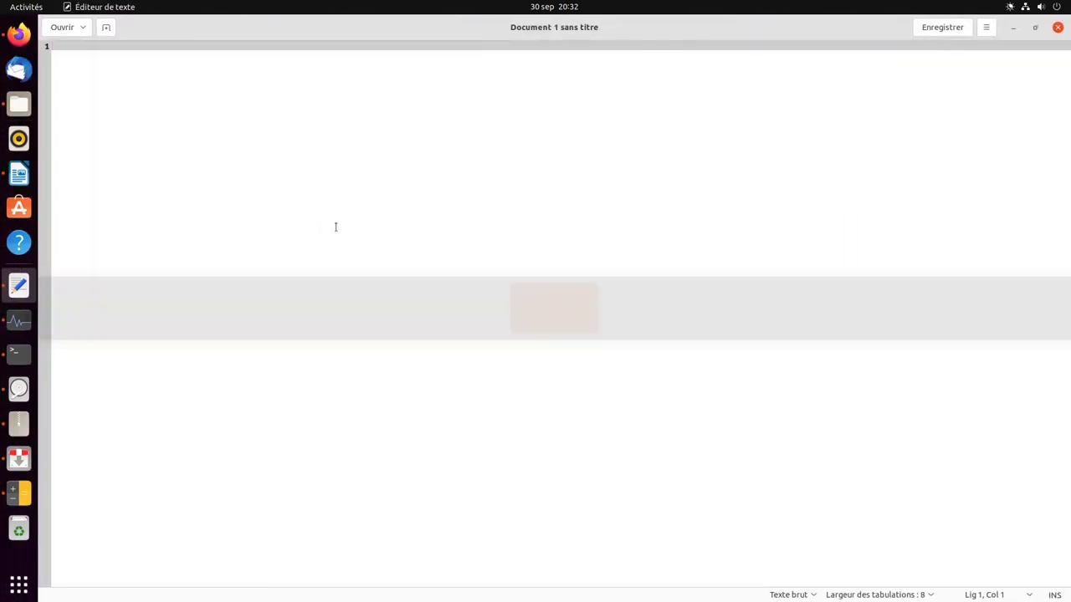
key(super+Page_Up)
key(super+Page_Up)
key(super+Page_Up)
key(super+Page_Up)
key(super+Page_Down)
key(super+Page_Down)
key(super+Page_Down)
key(super+Page_Down)
key(super+Page_Down)
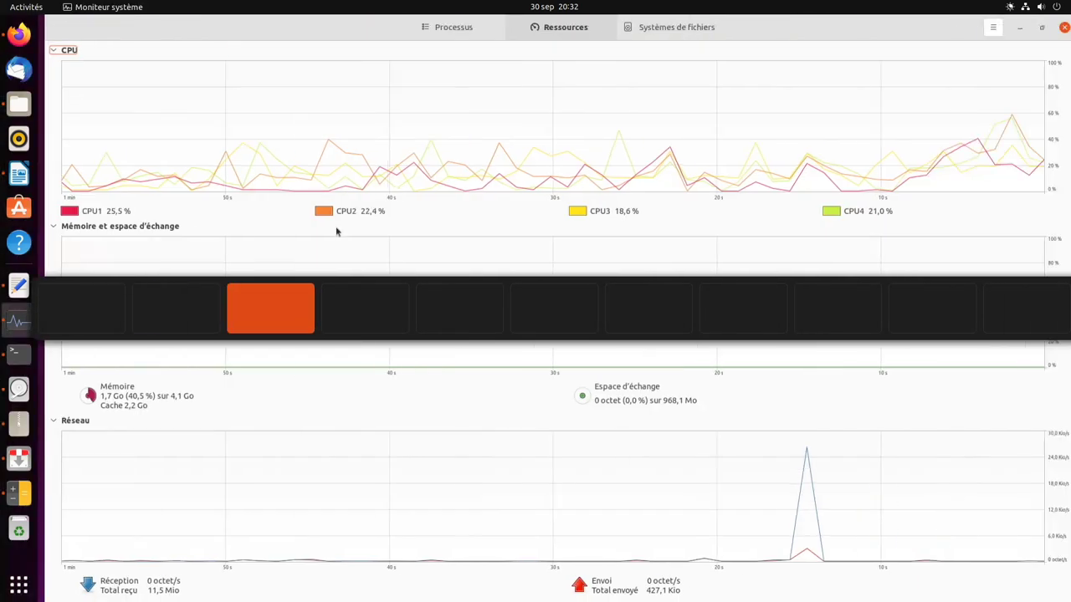
key(super+Page_Up)
key(super+Page_Up)
key(super+Page_Up)
key(super+Page_Up)
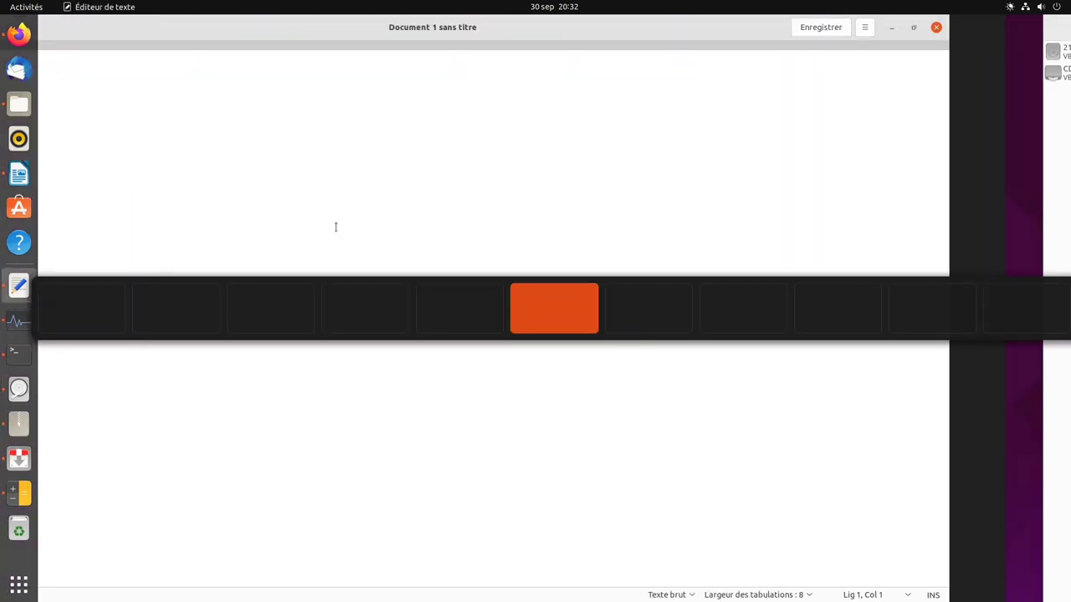
key(super+Page_Up)
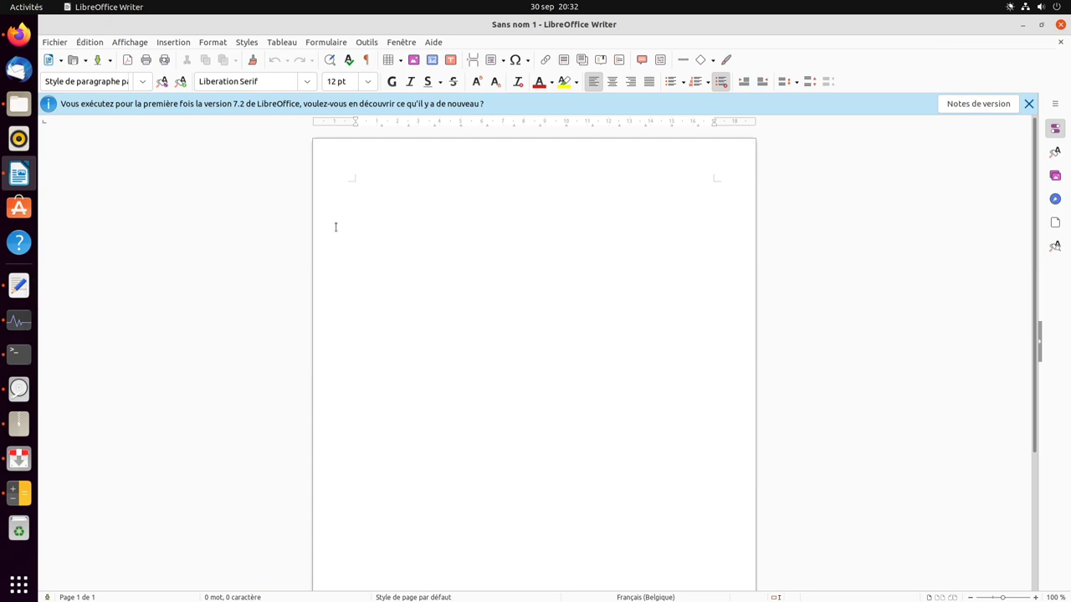
key(super+Page_Up)
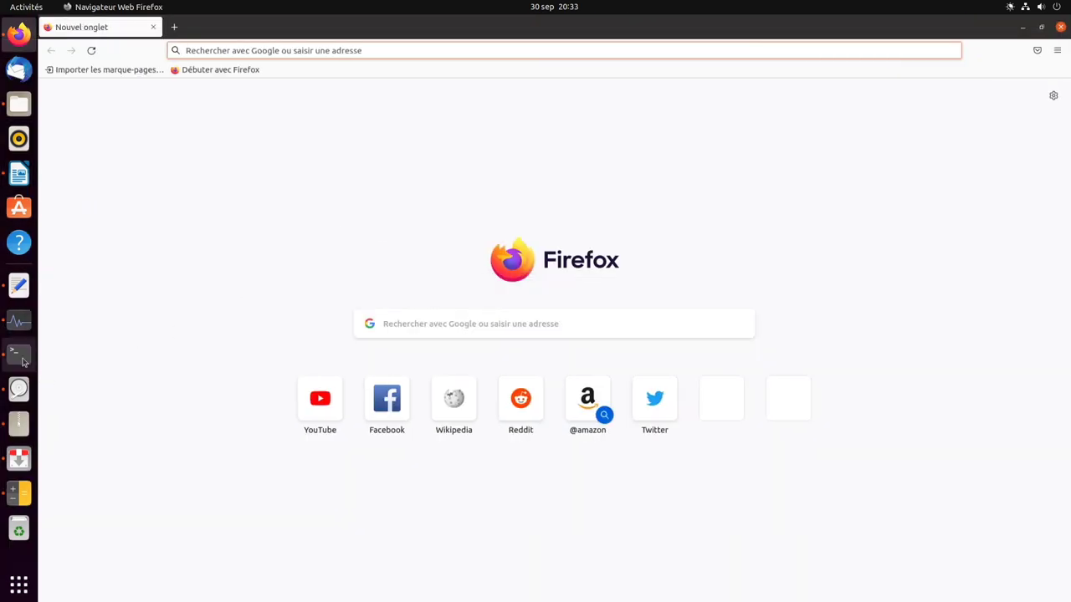
- Bring up Terminal, Archive Manager, Transmission, Calculator, Text Editor and System Monitor from the dock
click(19, 353)
click(17, 428)
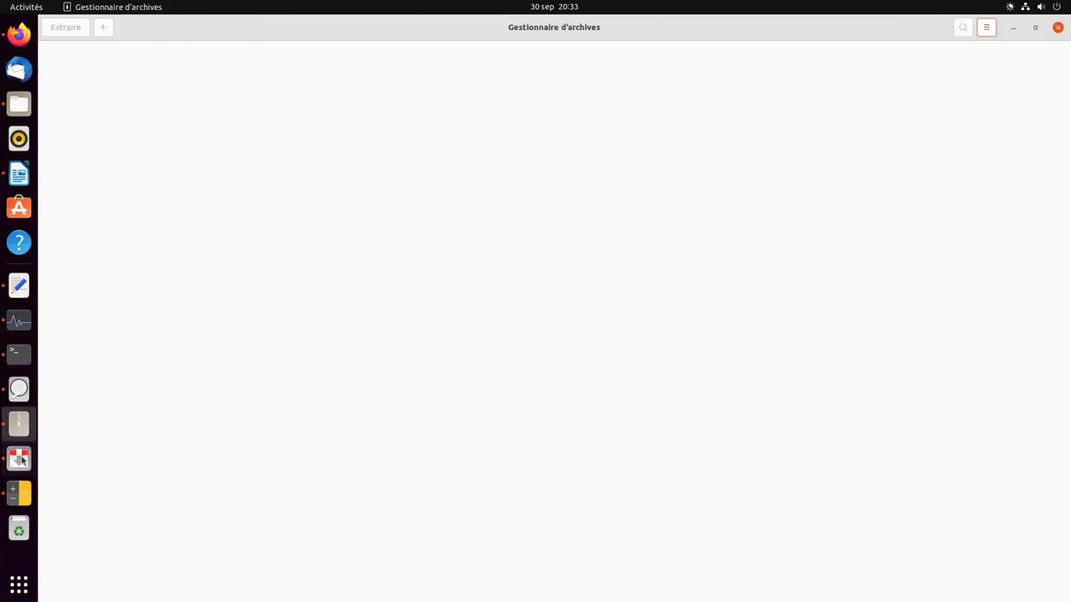
click(18, 458)
click(21, 493)
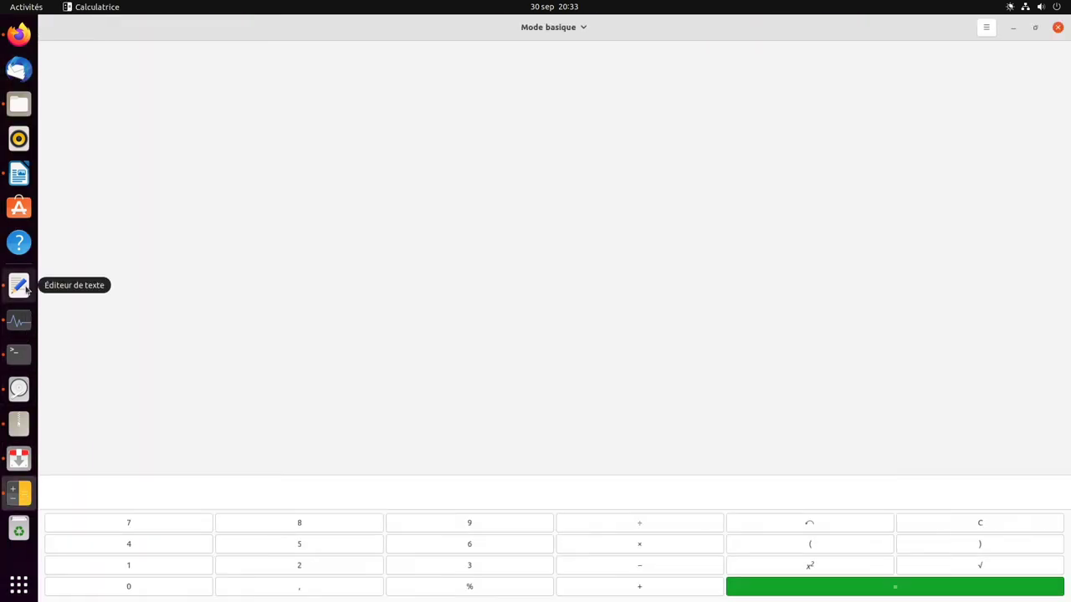
click(22, 286)
click(18, 321)
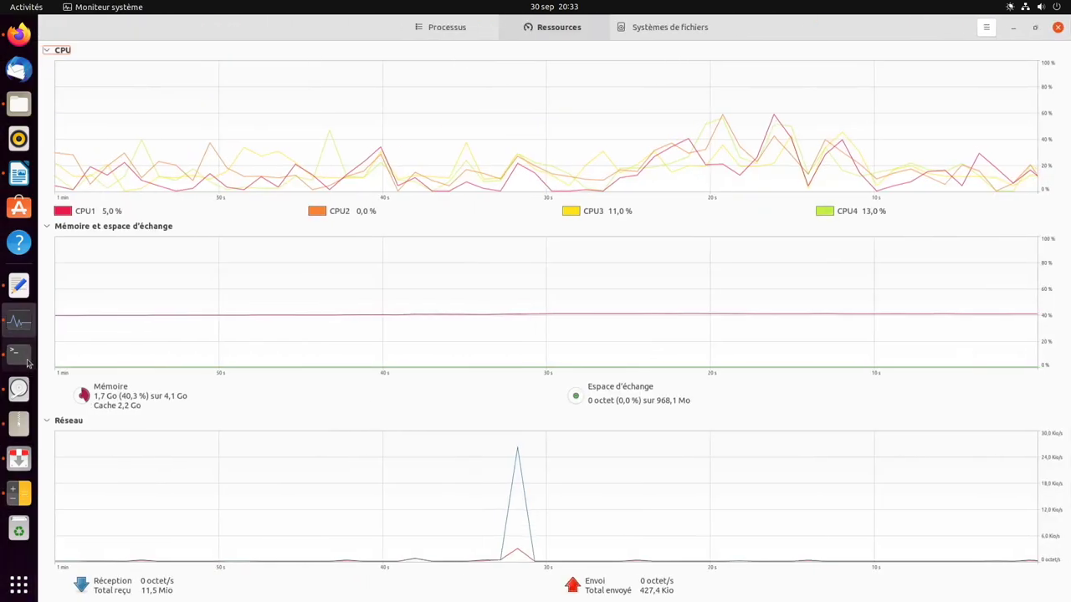
click(20, 356)
- Move the Calculator workspace to the start, shift an app to another workspace, then open Files
click(28, 9)
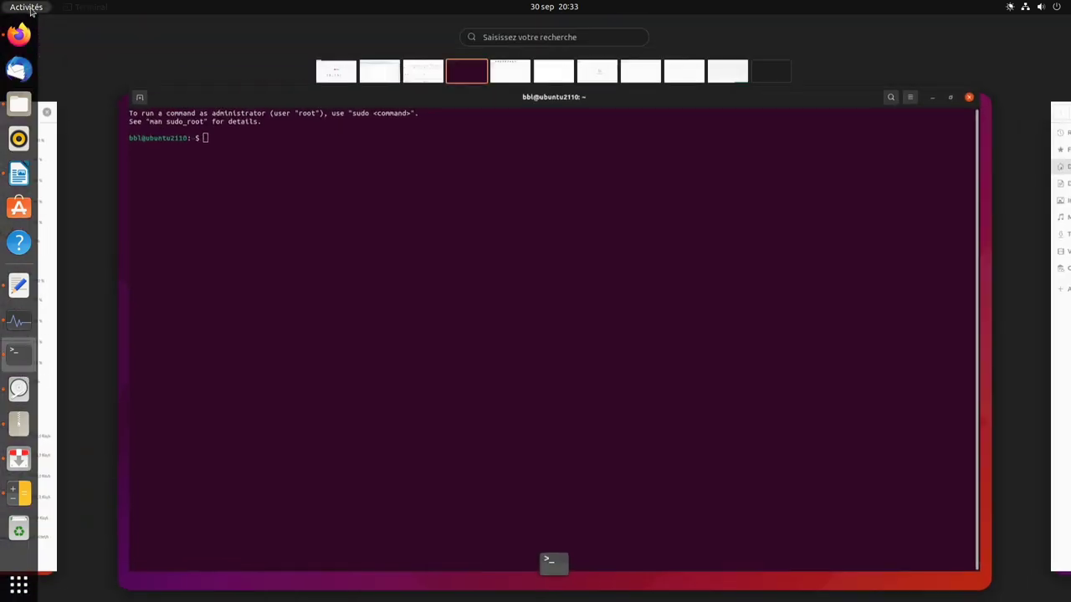
click(728, 72)
drag(736, 74, 343, 70)
drag(666, 92, 583, 72)
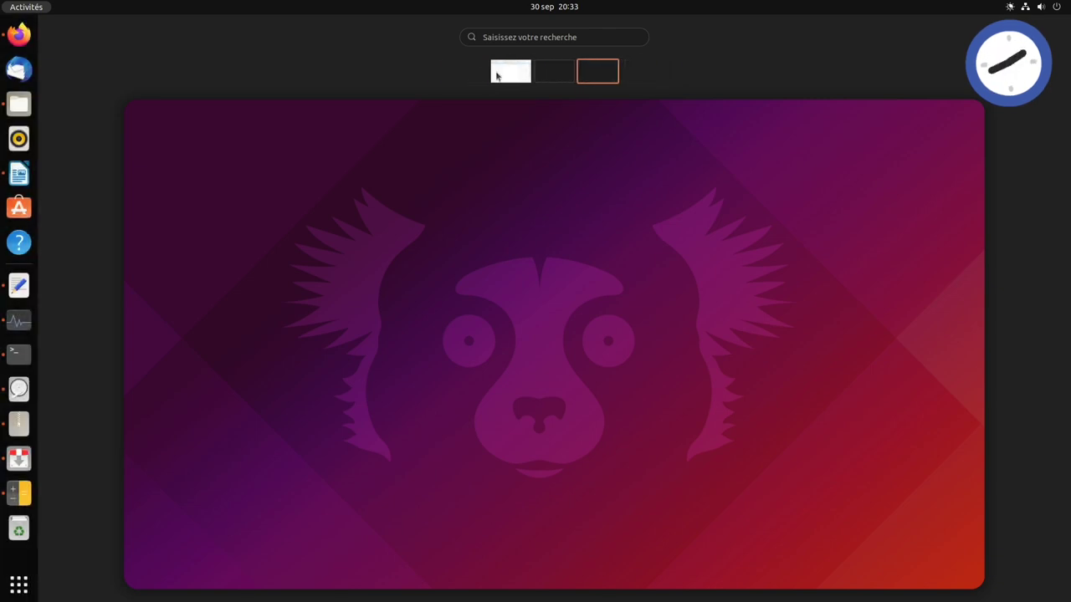
click(502, 72)
click(304, 175)
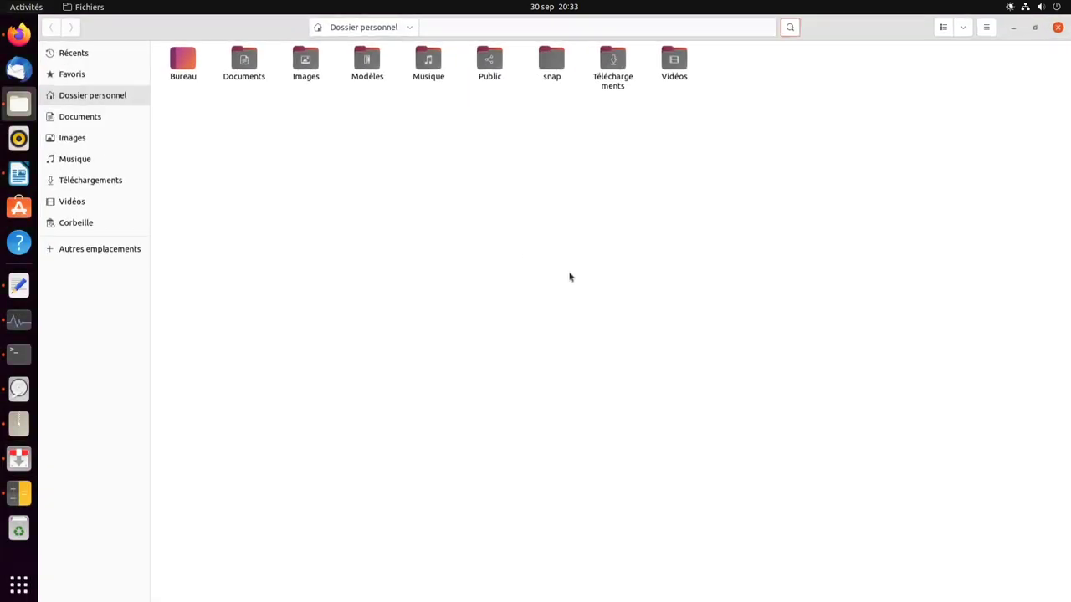
- Alt+Tab through the open windows to Terminal, Calculator and finally Text Editor
key(alt+Tab)
key(alt+Tab)
key(alt+Tab)
key(alt+Tab)
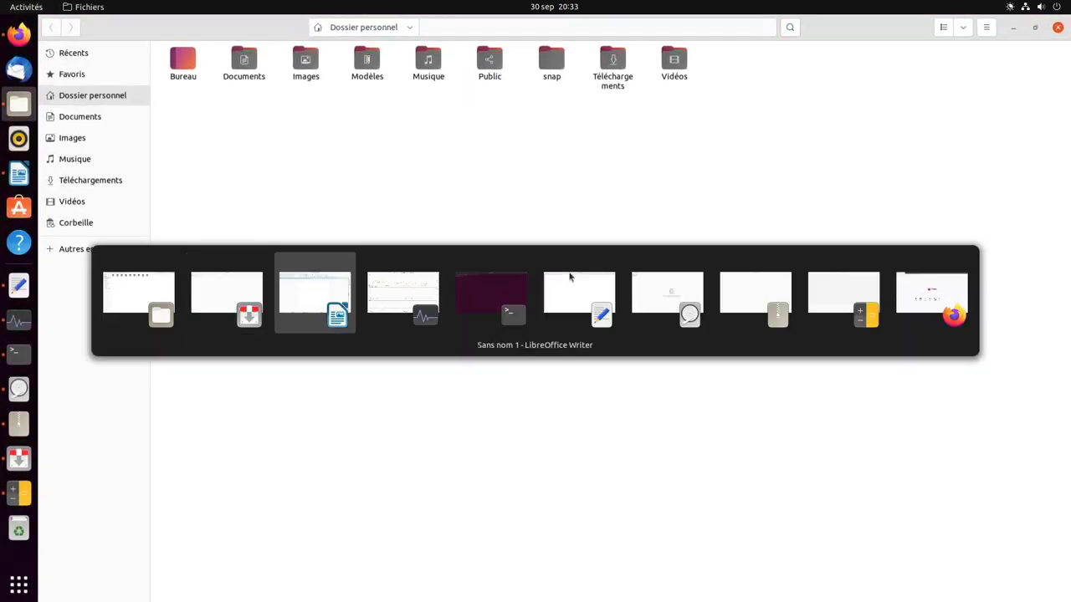
key(alt+Tab)
key(alt+Tab)
key(alt+Tab)
key(alt+Tab)
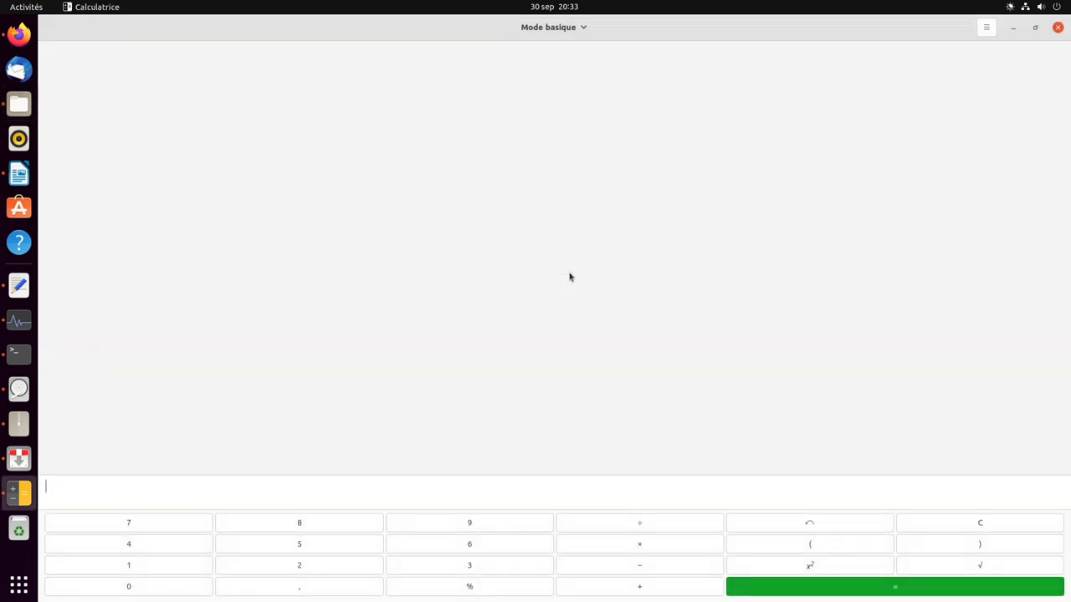
key(alt+Tab)
key(alt+Tab)
key(alt+Tab)
key(alt+Tab)
key(alt+Tab)
key(alt+Tab)
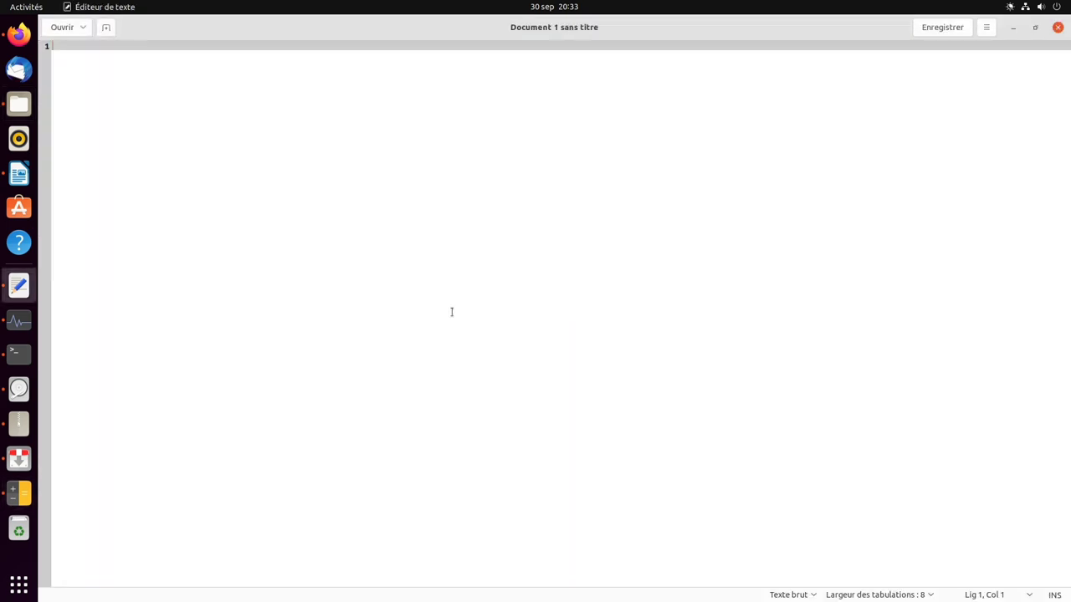
- Browse the installed applications grid, visit the empty second workspace, and return to Text Editor
click(20, 585)
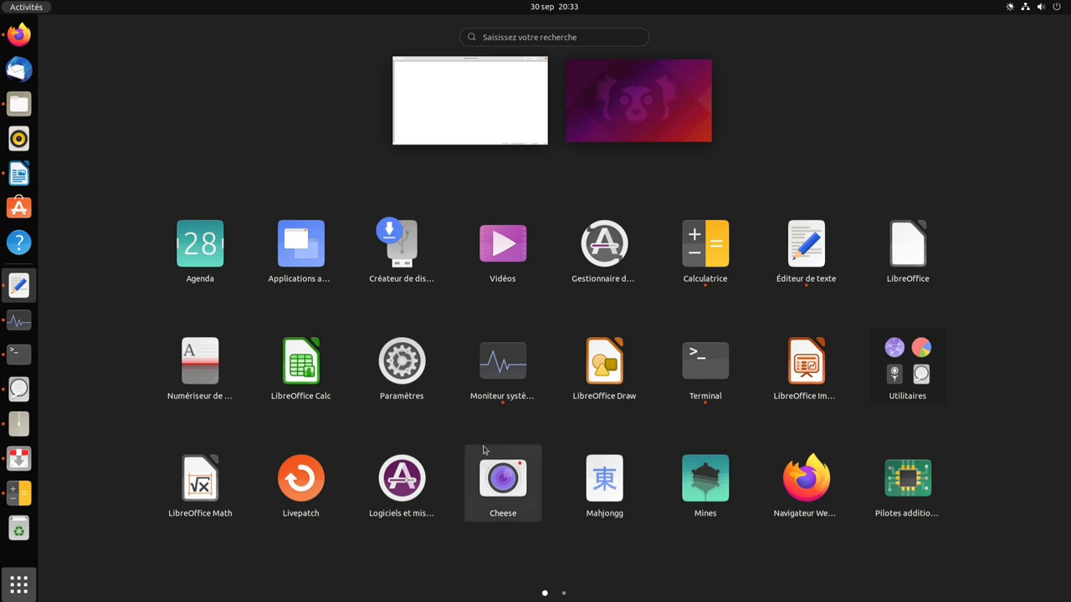
scroll(485, 455, down, 1)
scroll(483, 450, up, 1)
click(634, 128)
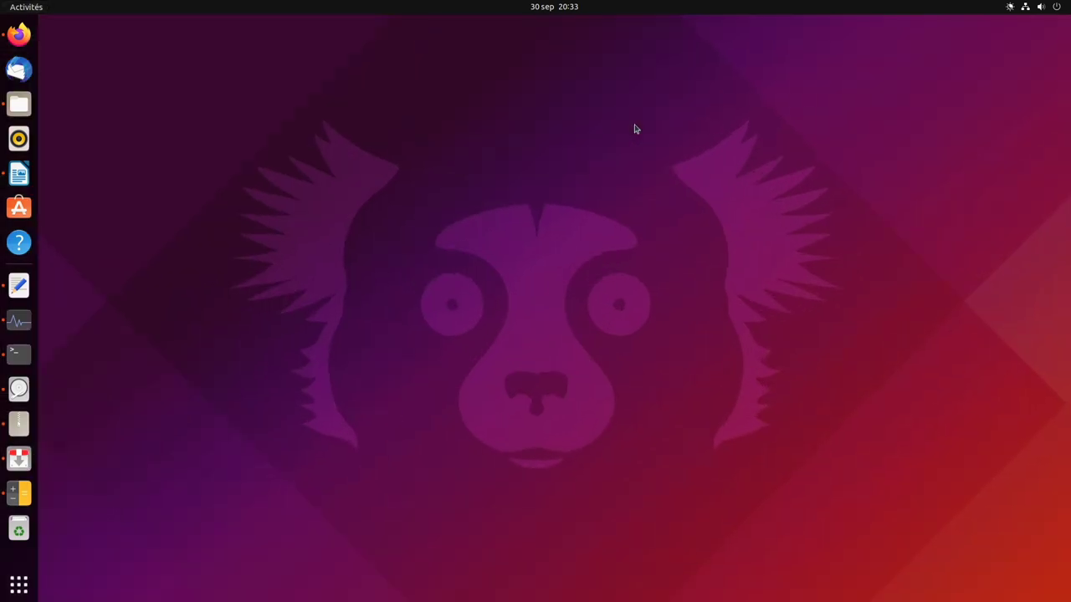
click(20, 584)
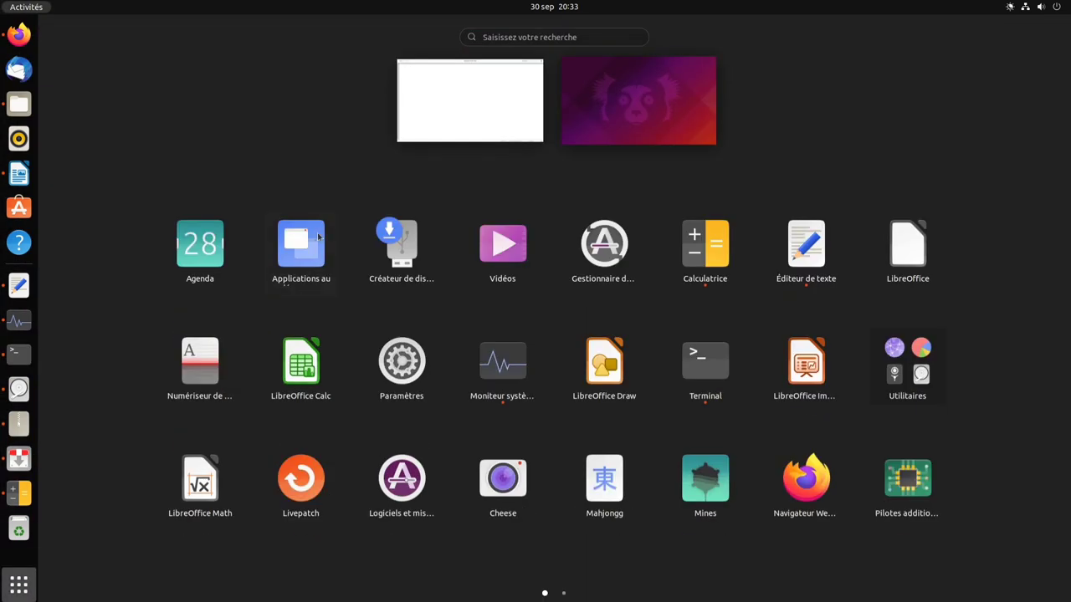
click(452, 103)
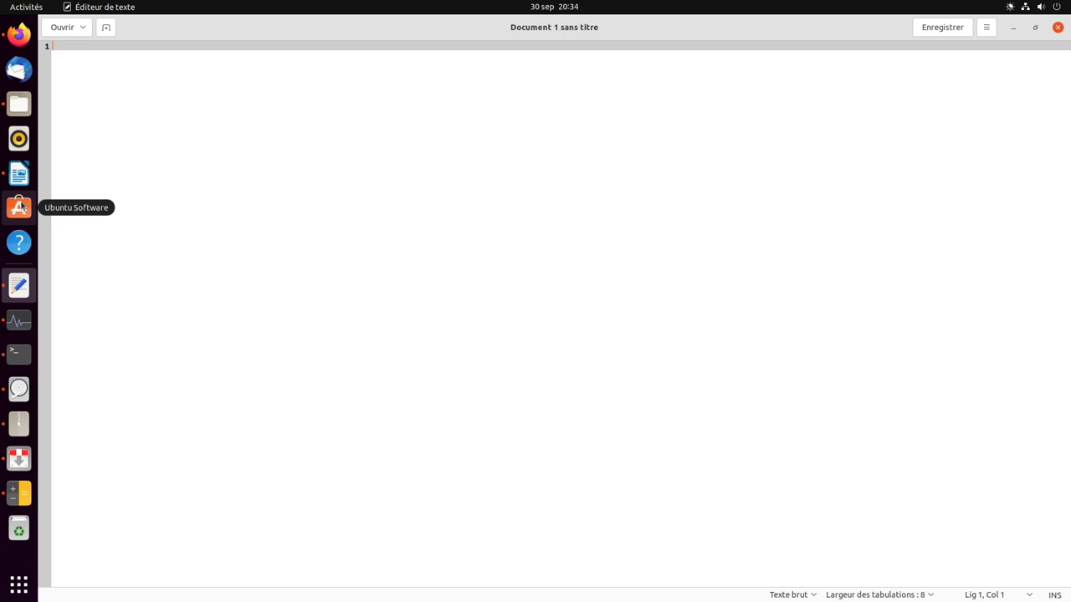
click(1056, 8)
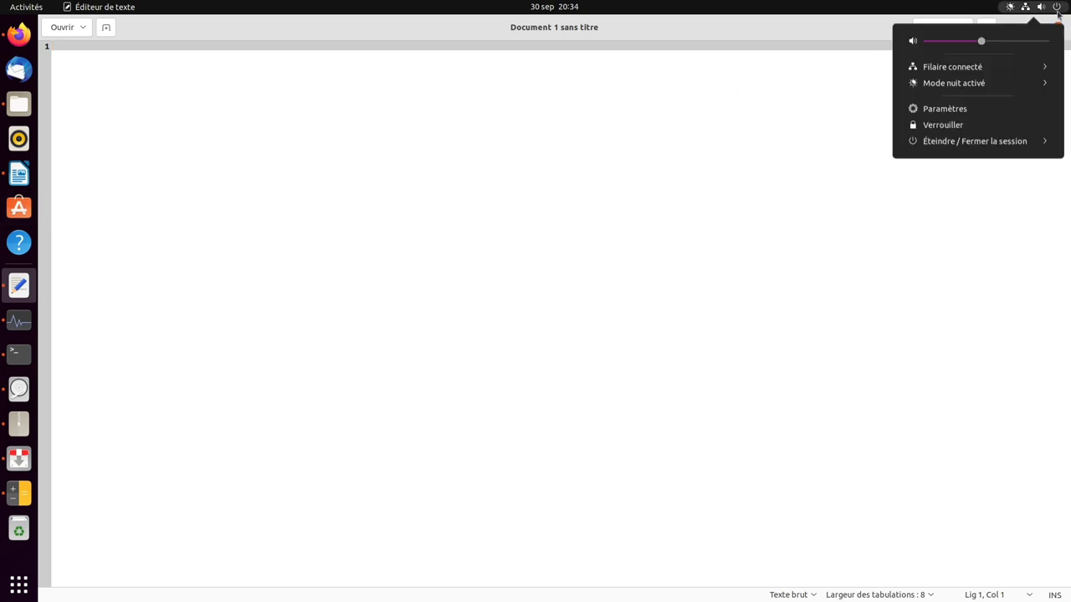
click(995, 128)
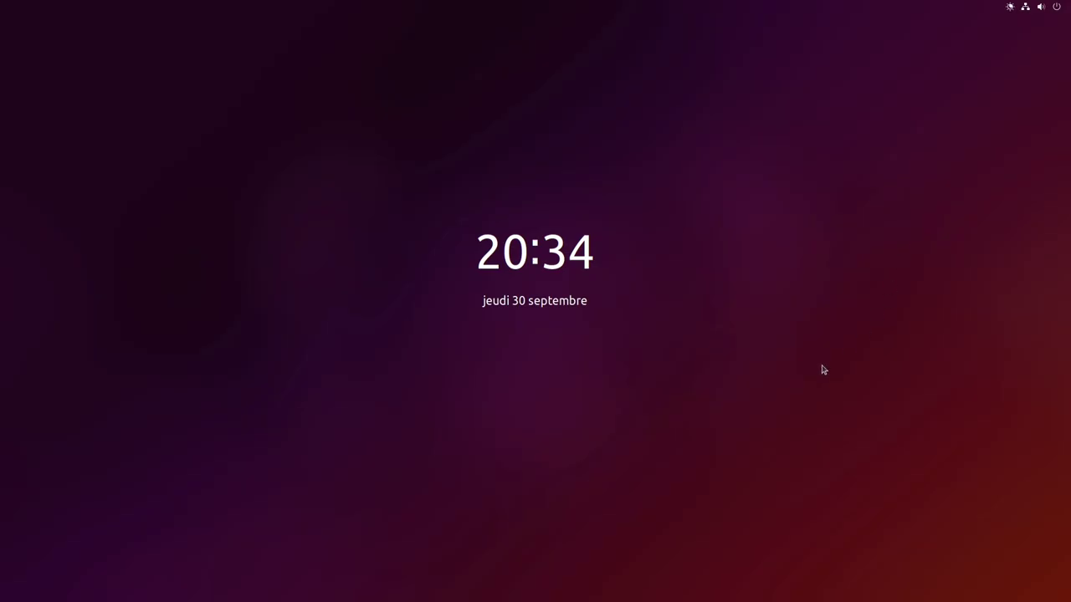
key(Return)
text(******)
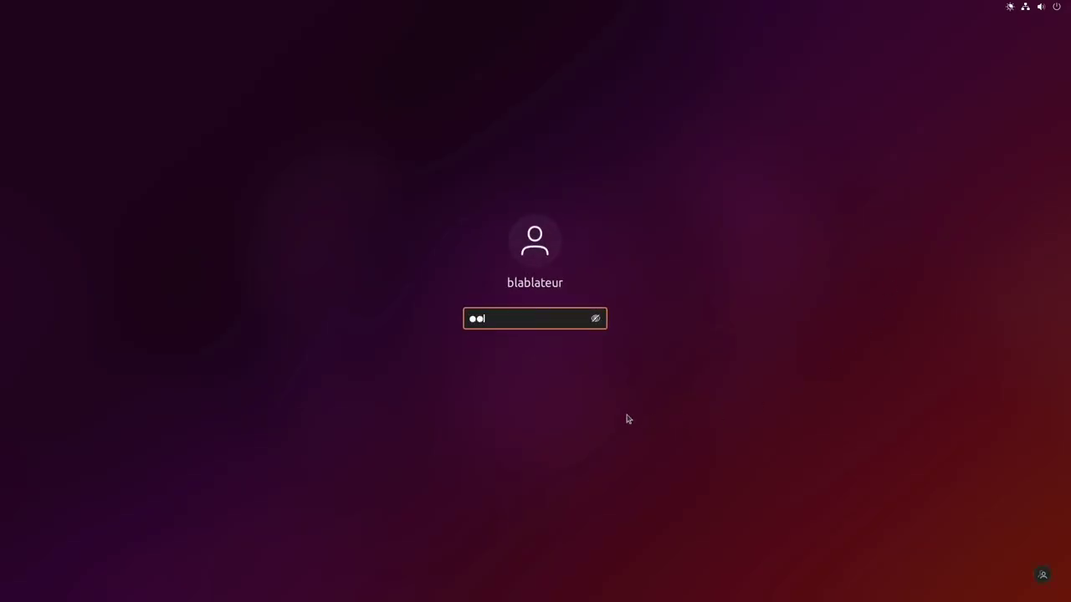
key(Return)
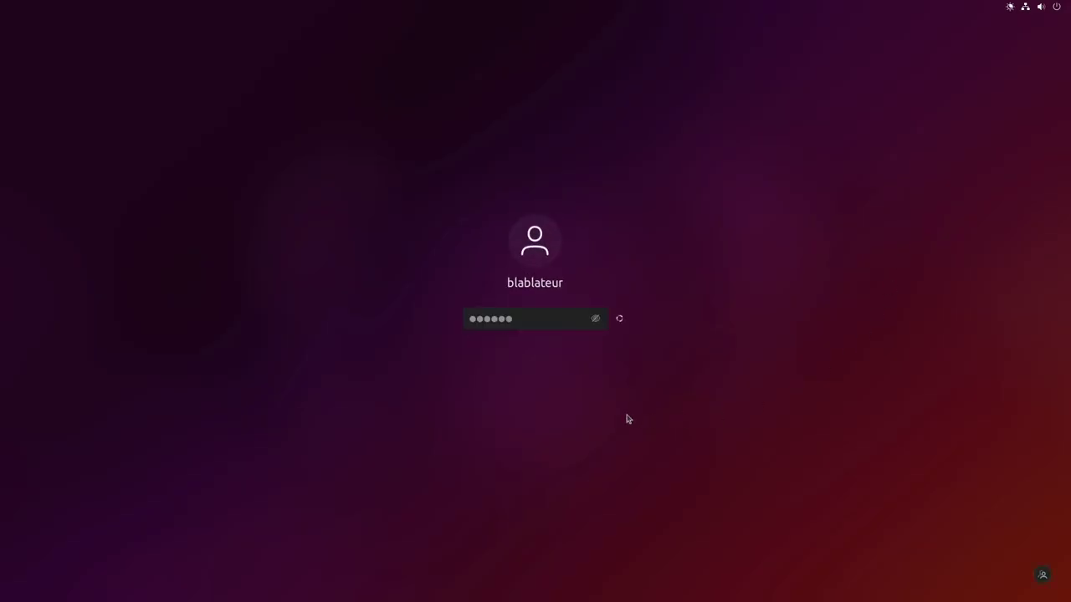